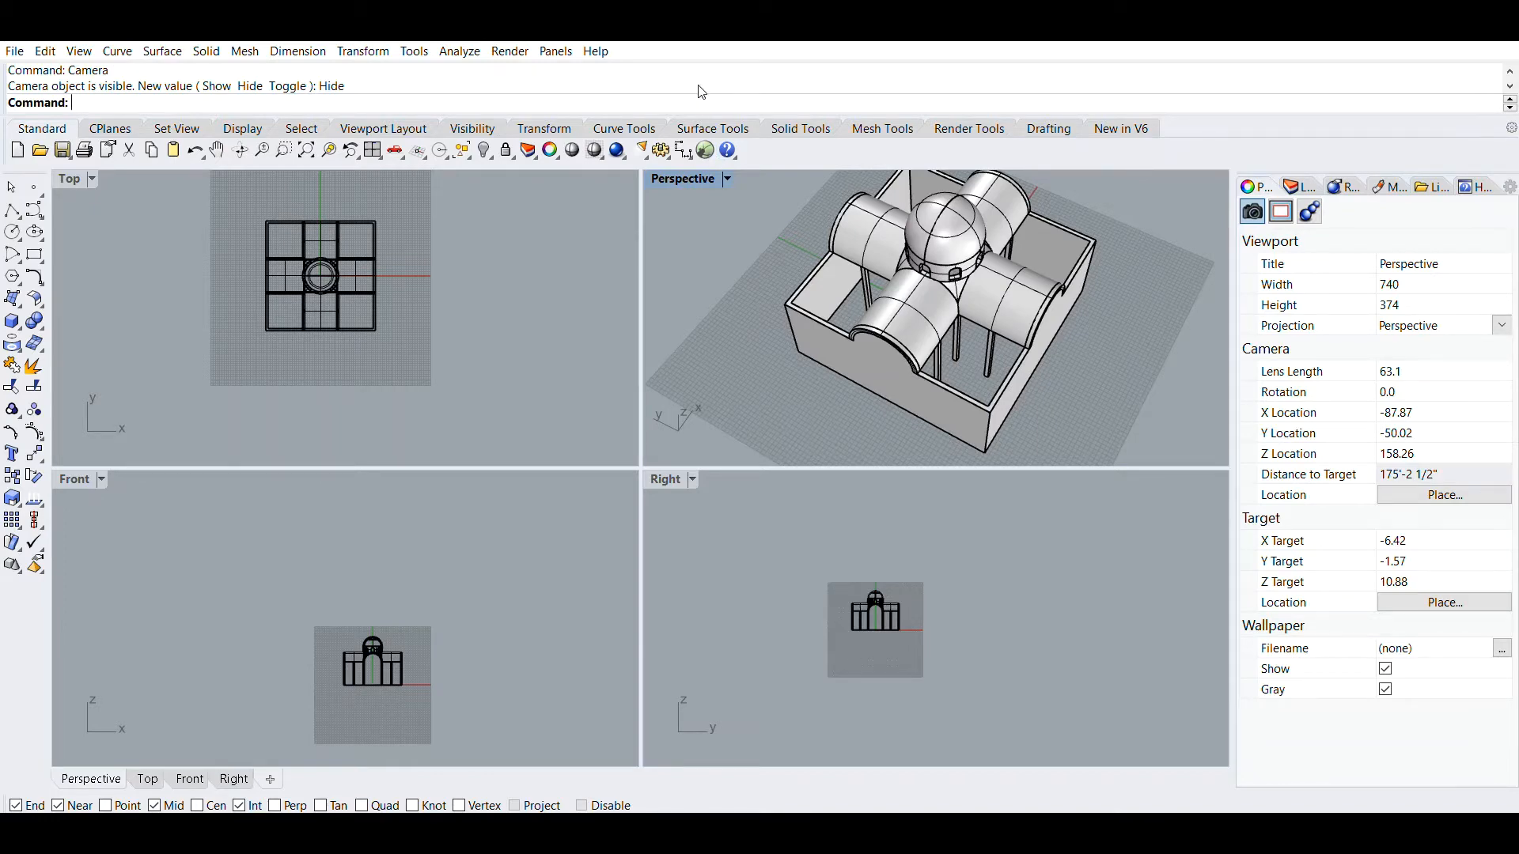
Step: Show the Perspective viewport's camera object using the Camera command
text(Camera)
key(Return)
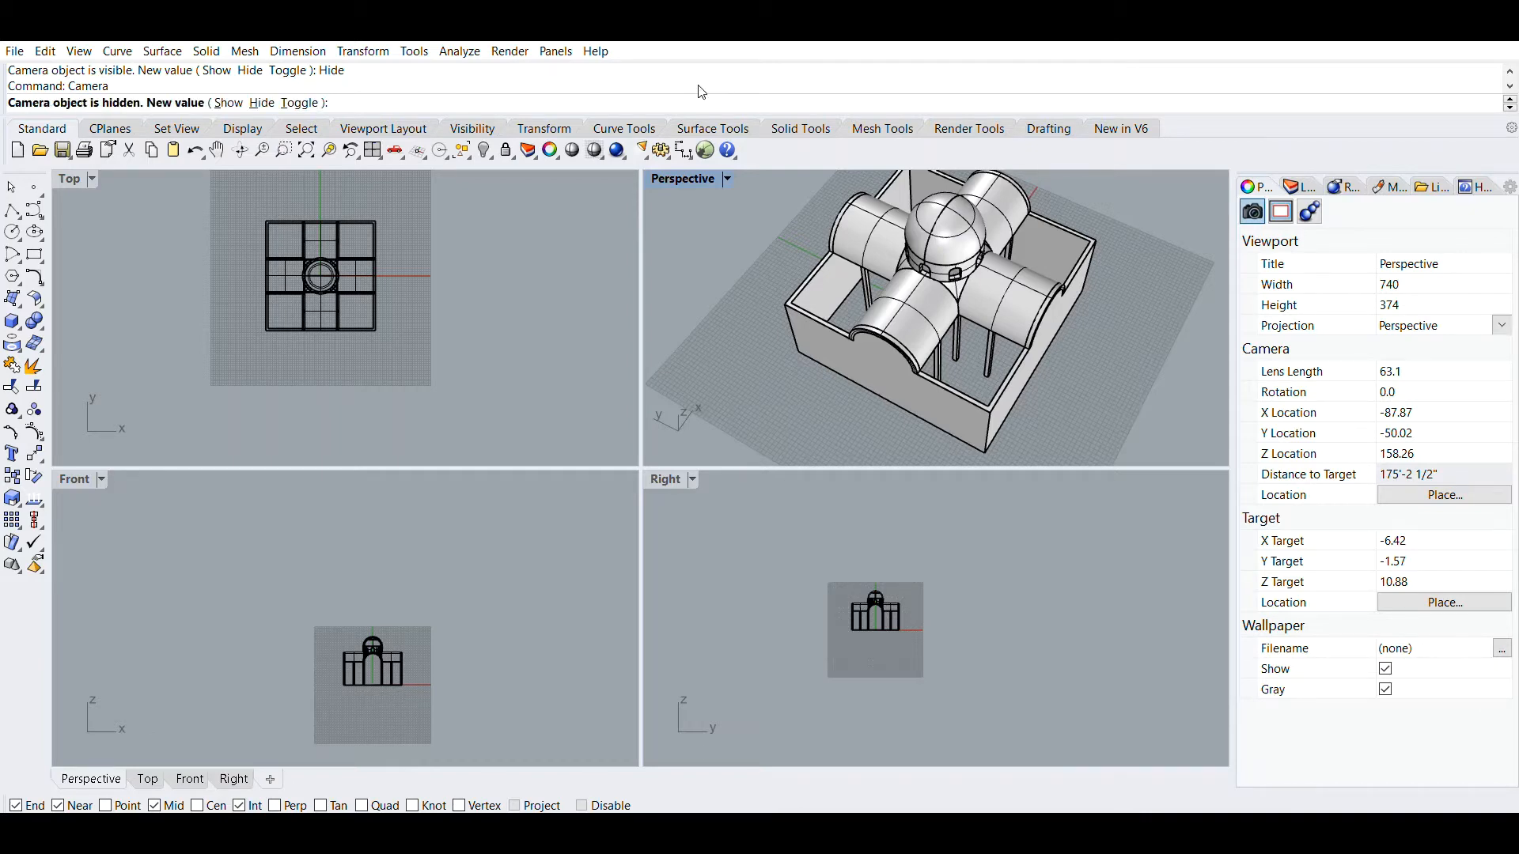
click(229, 103)
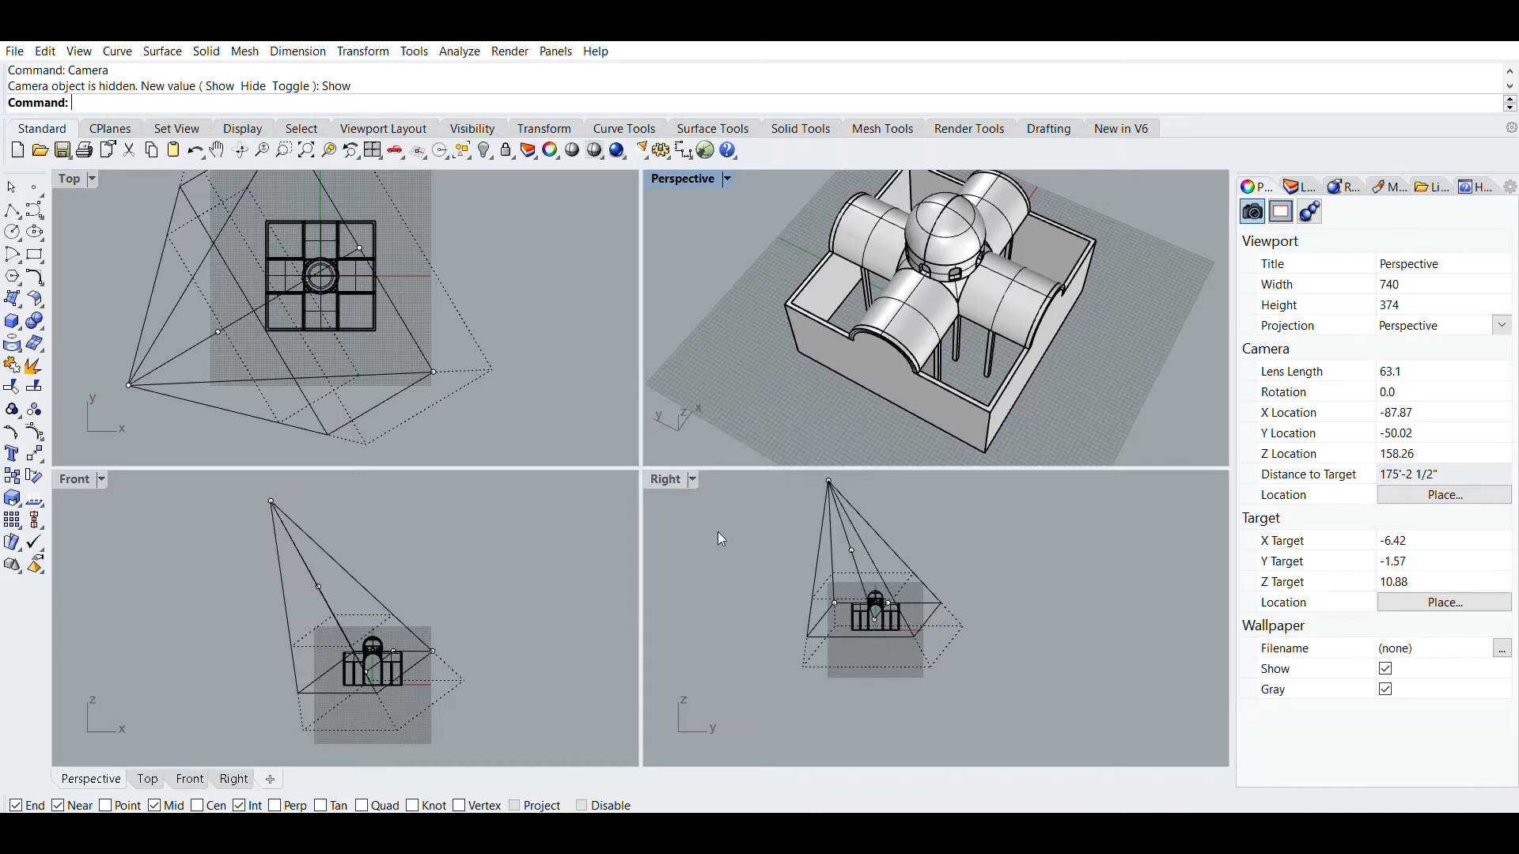
Step: In the Top view, move the camera's location point to several positions around the building and shift its middle point slightly
click(128, 365)
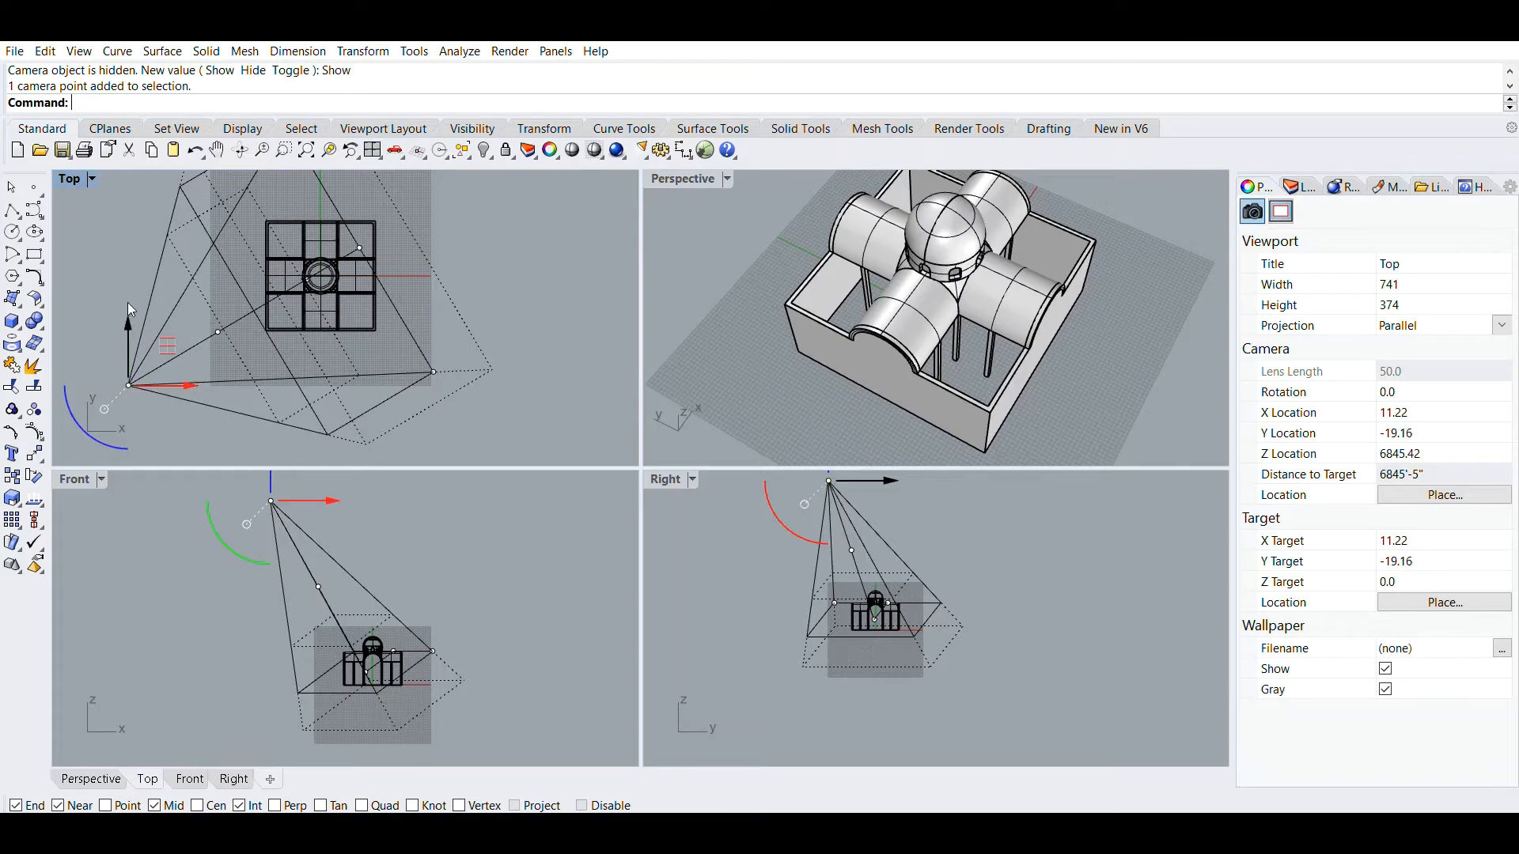
drag(127, 302, 164, 179)
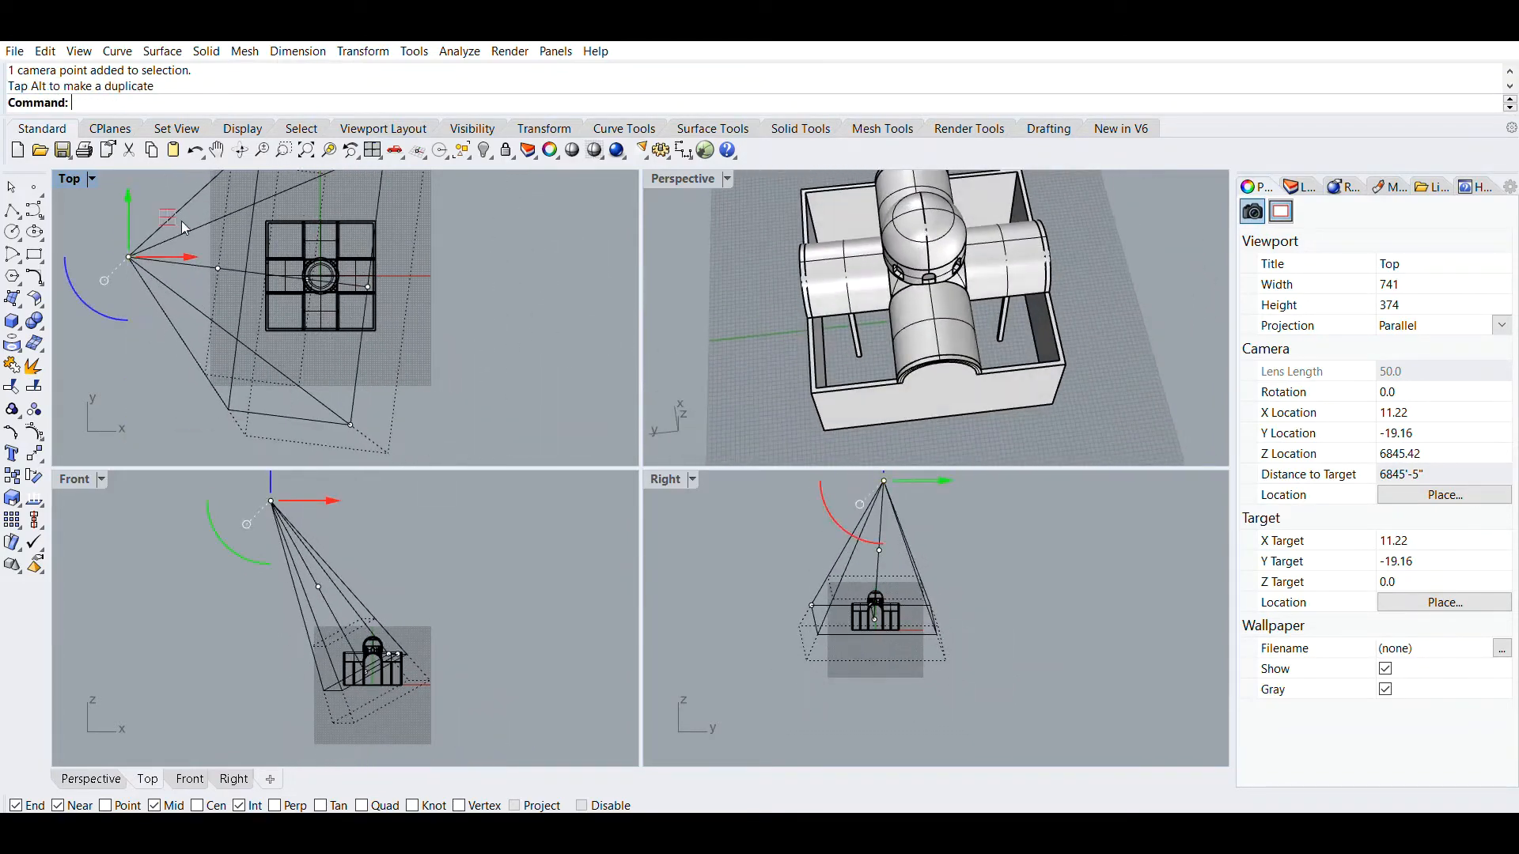
drag(187, 235, 154, 236)
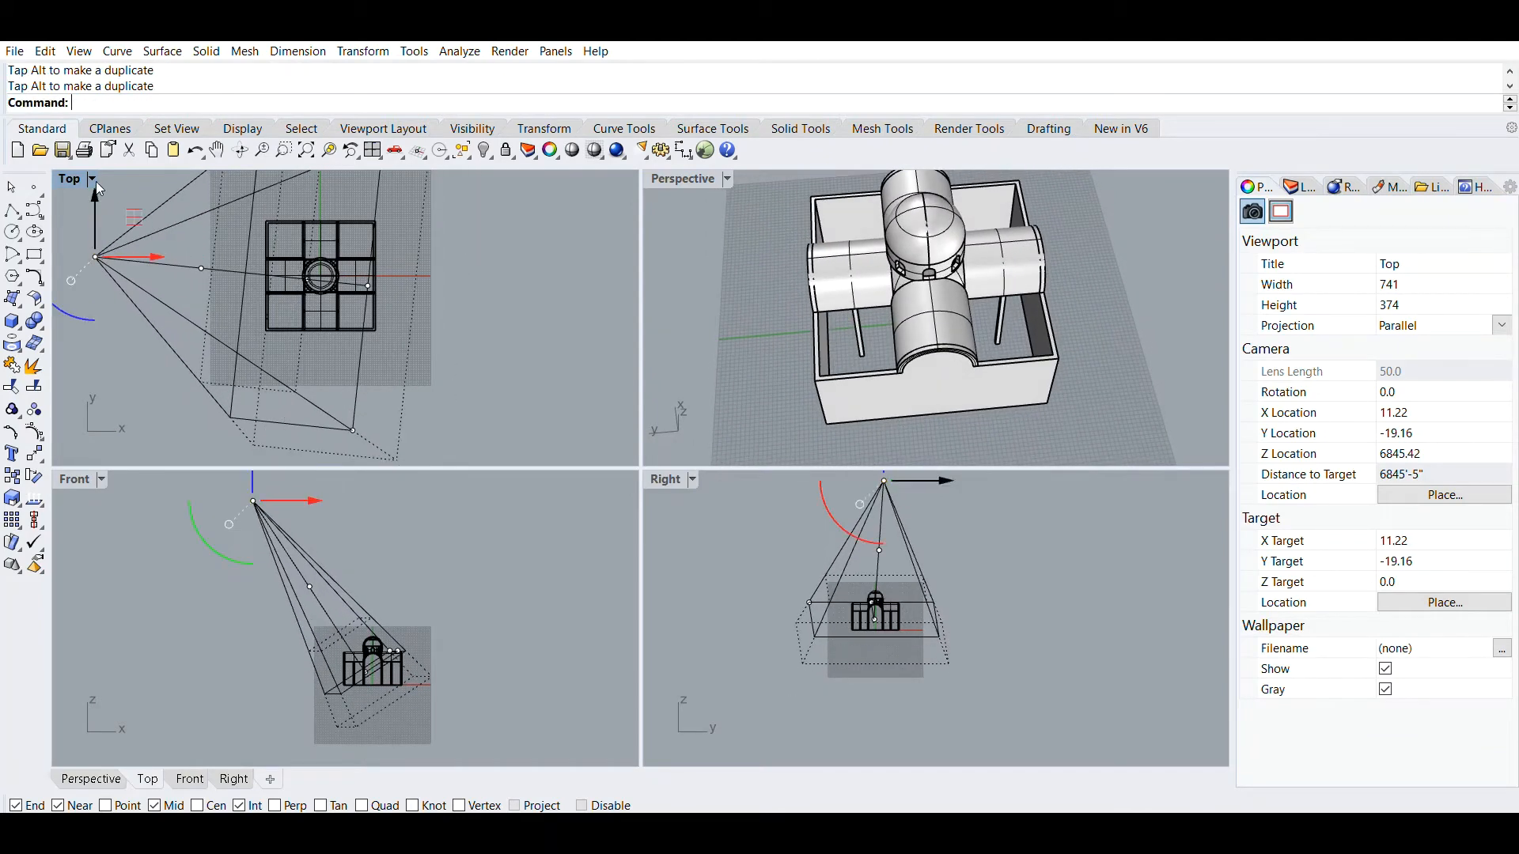
drag(96, 182, 97, 270)
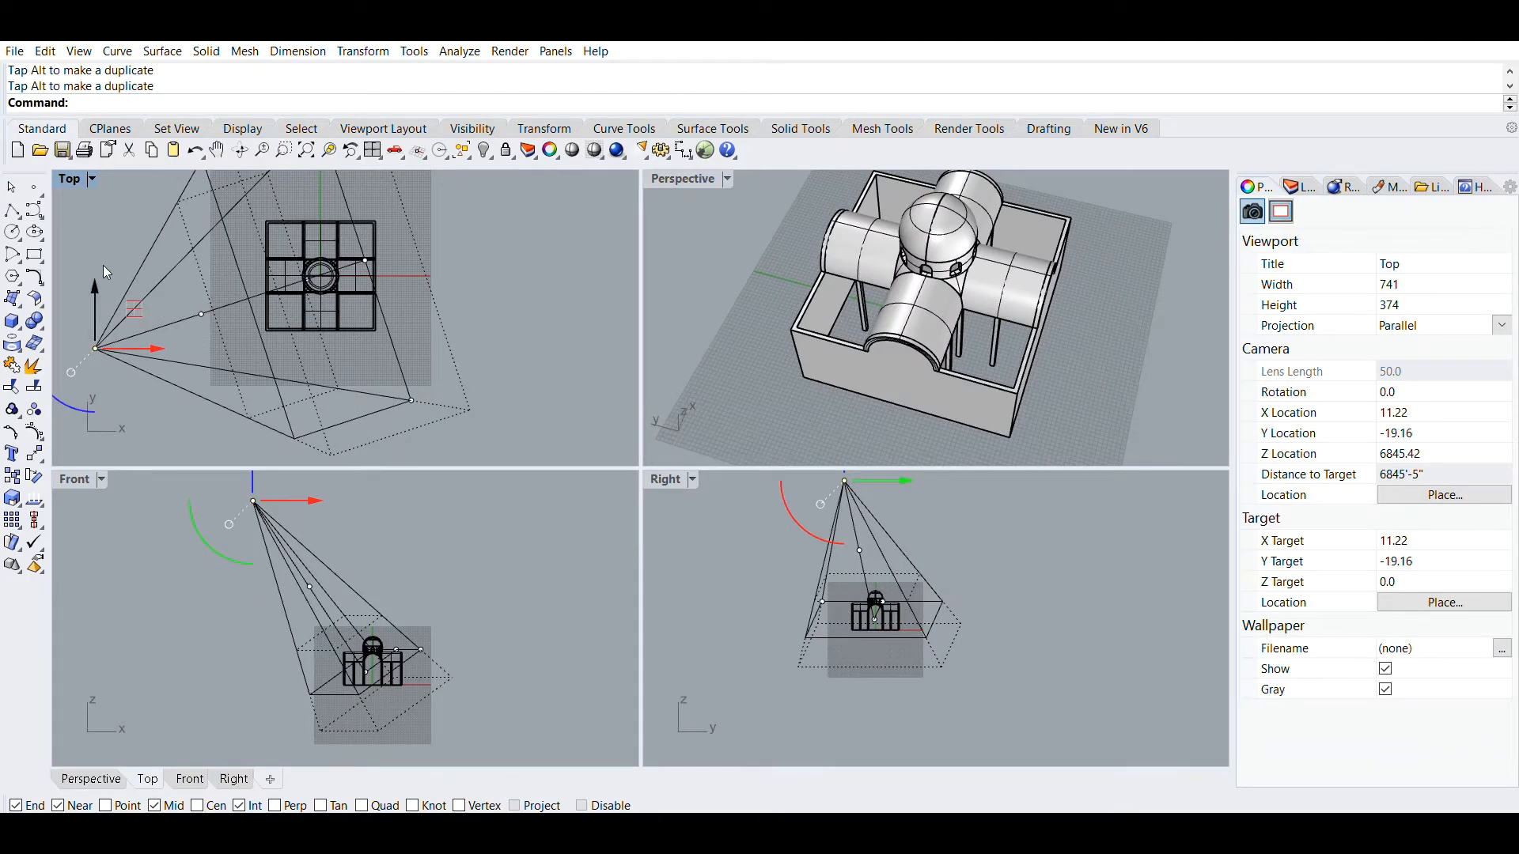
drag(95, 264, 97, 304)
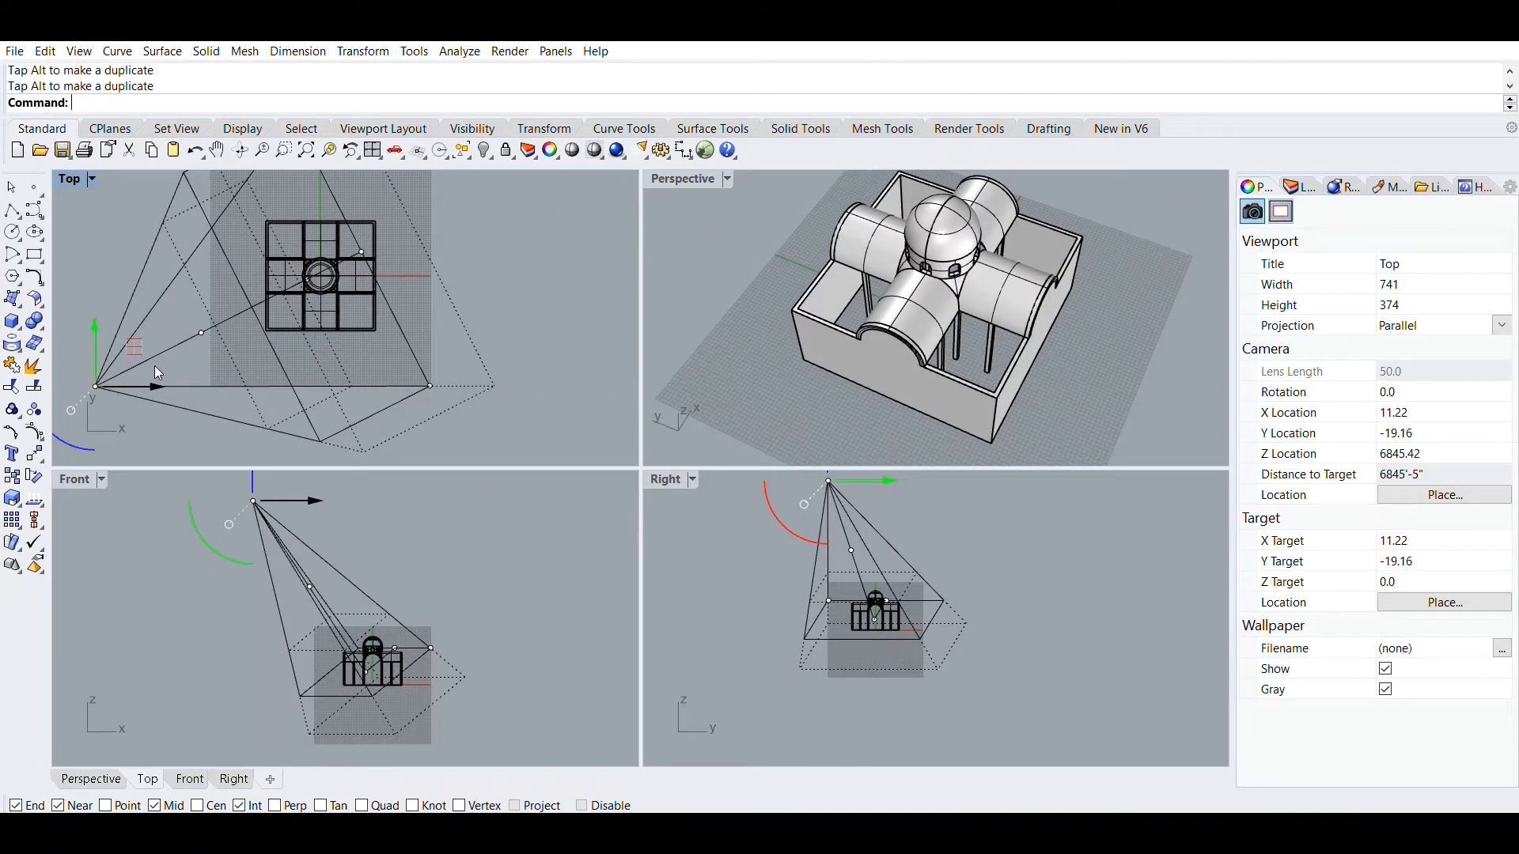
drag(155, 367, 201, 318)
click(202, 319)
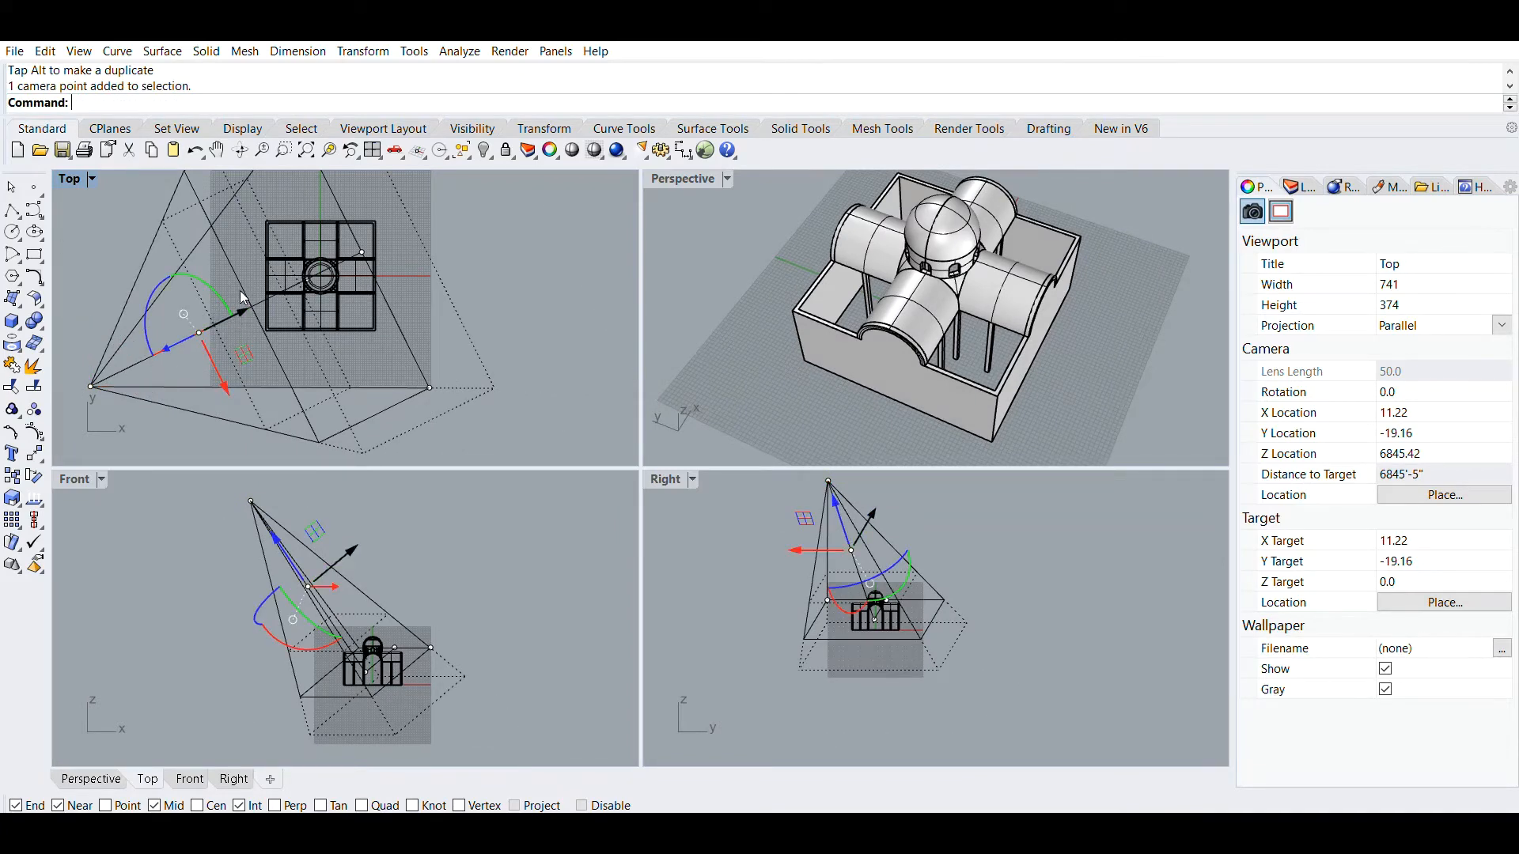
mouse_move(240, 291)
mouse_down()
mouse_move(212, 308)
mouse_move(261, 299)
mouse_move(204, 302)
mouse_move(287, 274)
mouse_move(183, 305)
mouse_move(231, 271)
mouse_up()
Step: Select the camera's target point and move it toward the centre of the dome in the Top view
scroll(300, 268, up, 3)
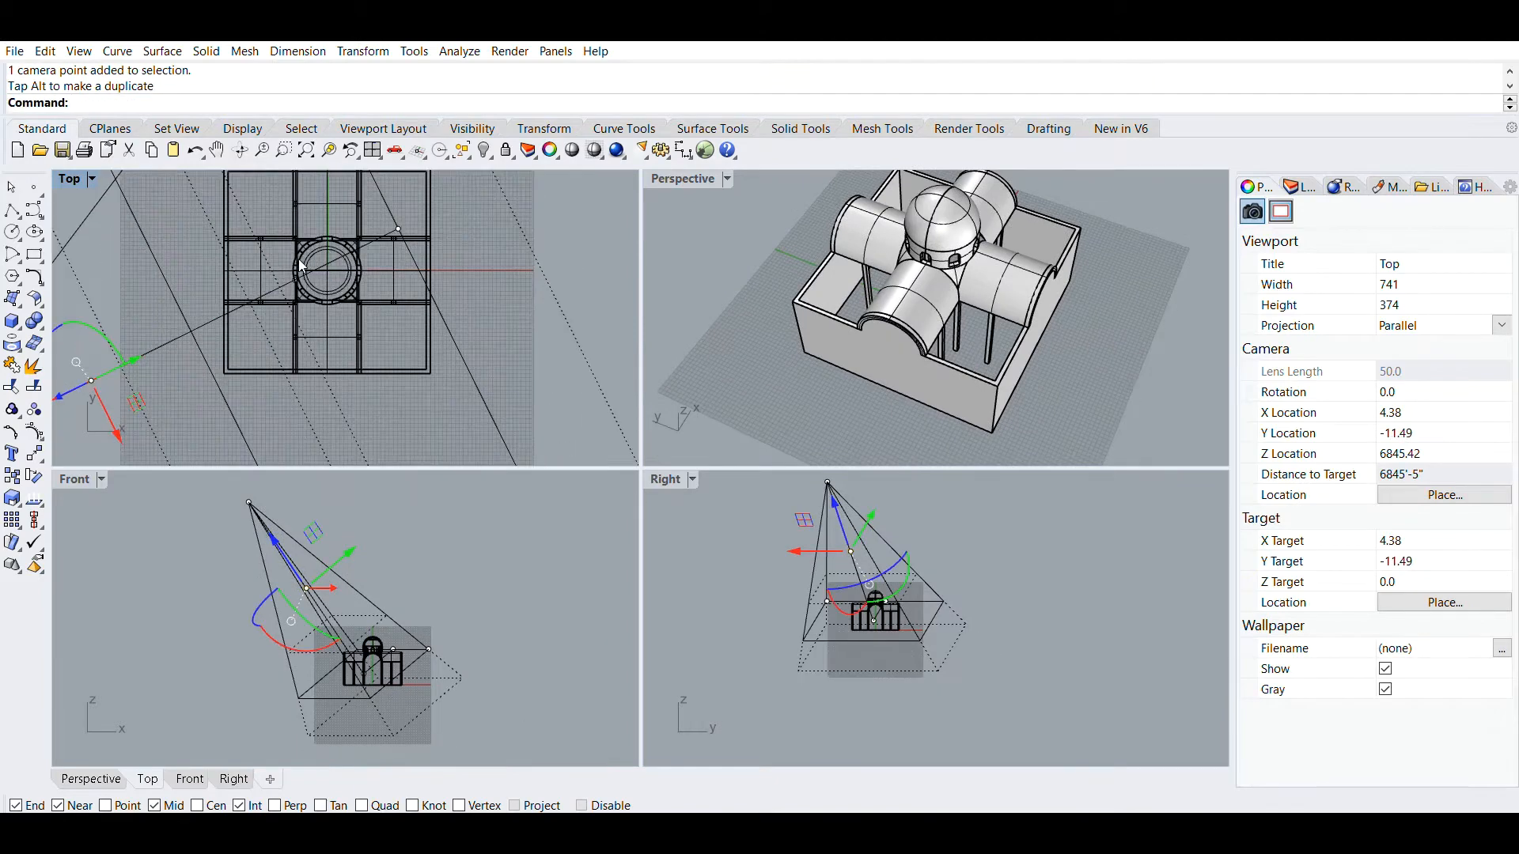
click(294, 259)
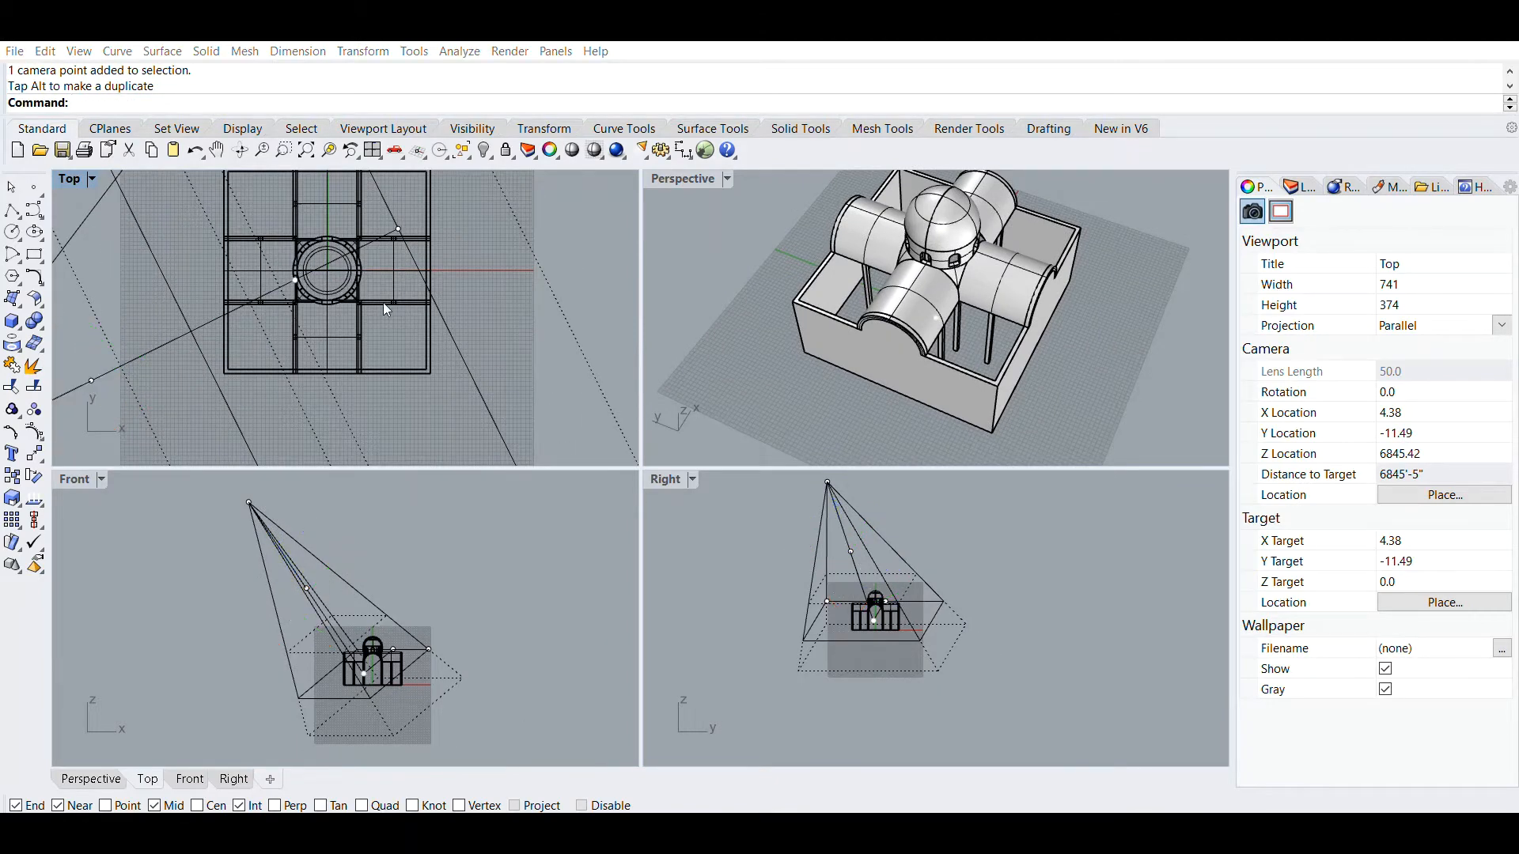
click(295, 280)
scroll(338, 664, up, 6)
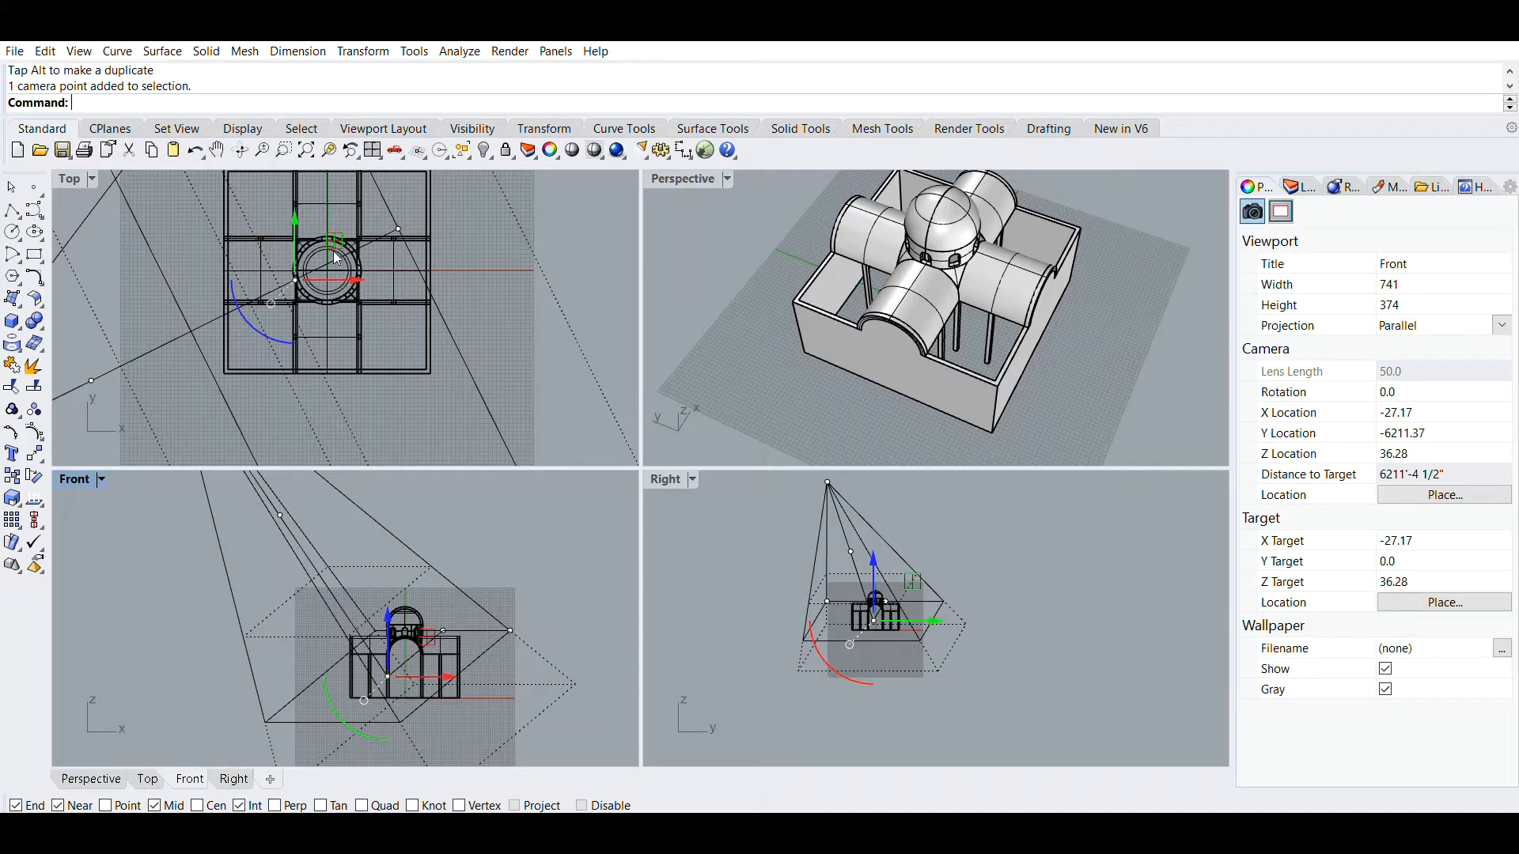
click(359, 270)
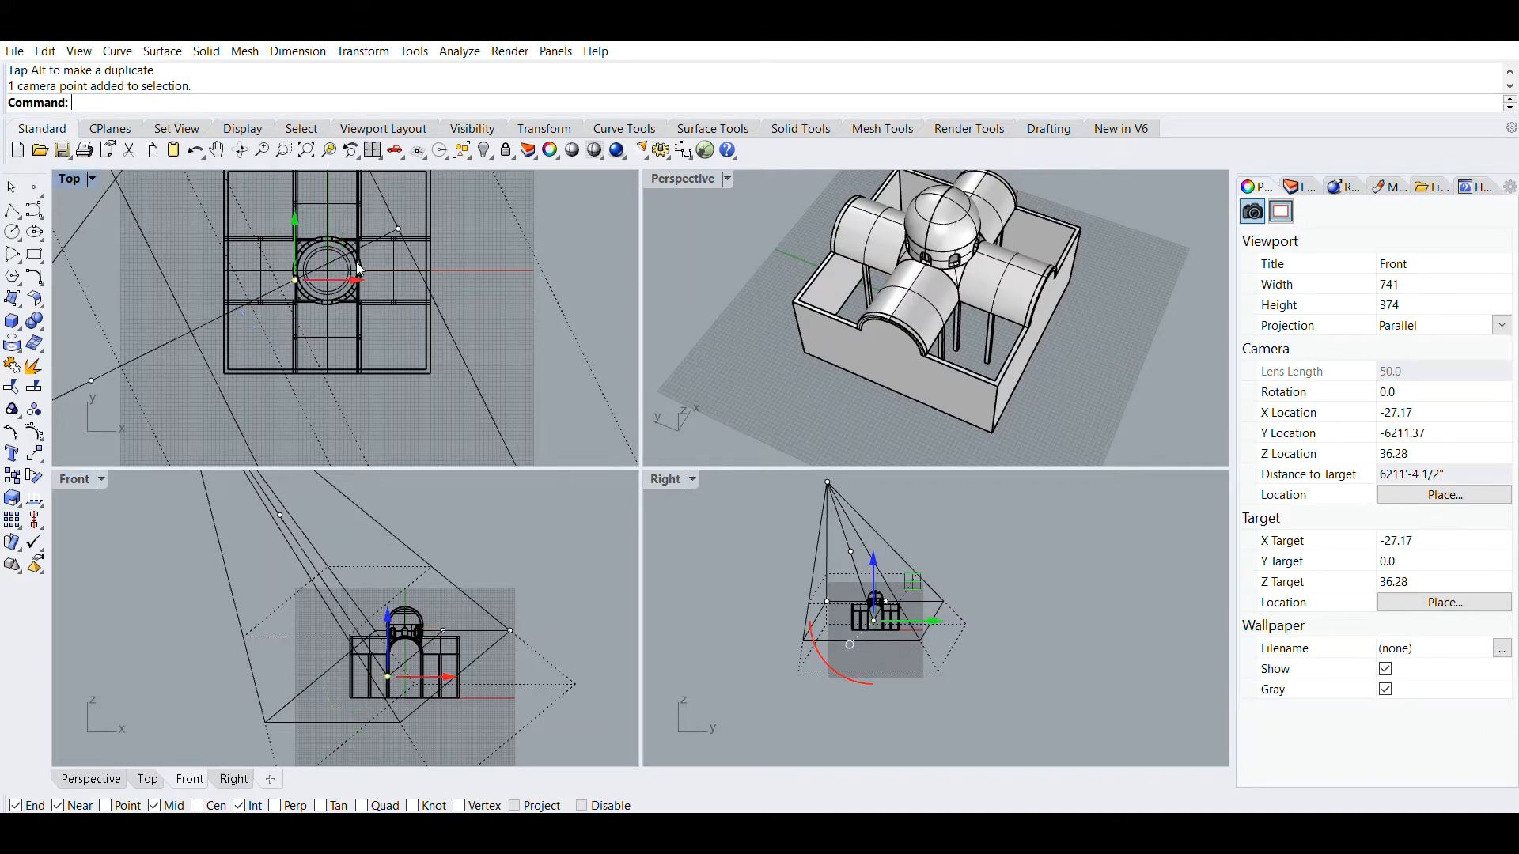
drag(360, 270, 383, 232)
Step: Try rotating the camera by moving its roll point in the Top view, and undo that move
scroll(378, 239, down, 4)
scroll(378, 239, up, 1)
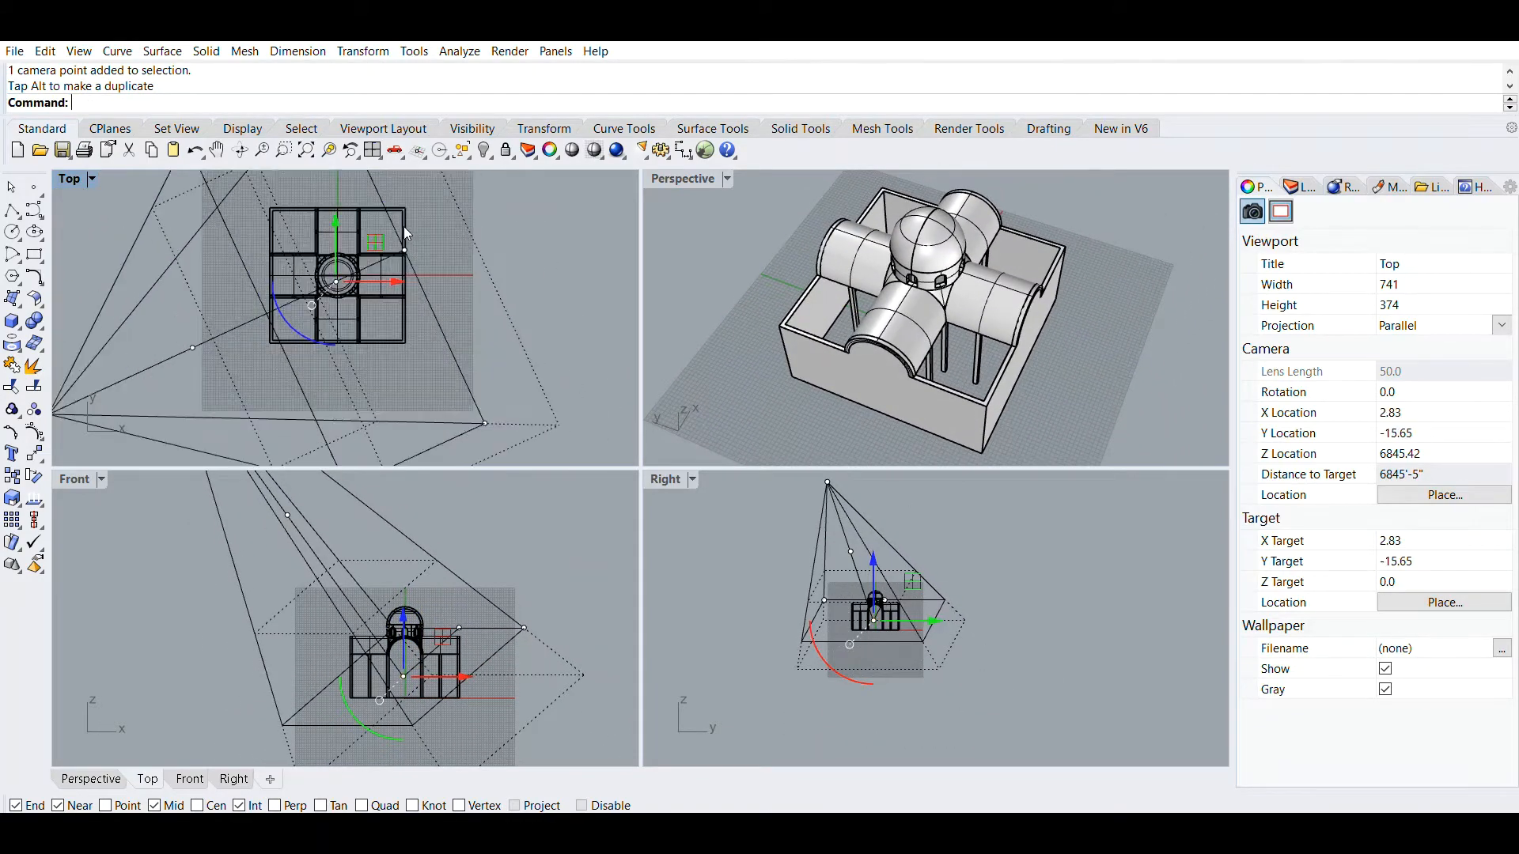
scroll(404, 231, up, 4)
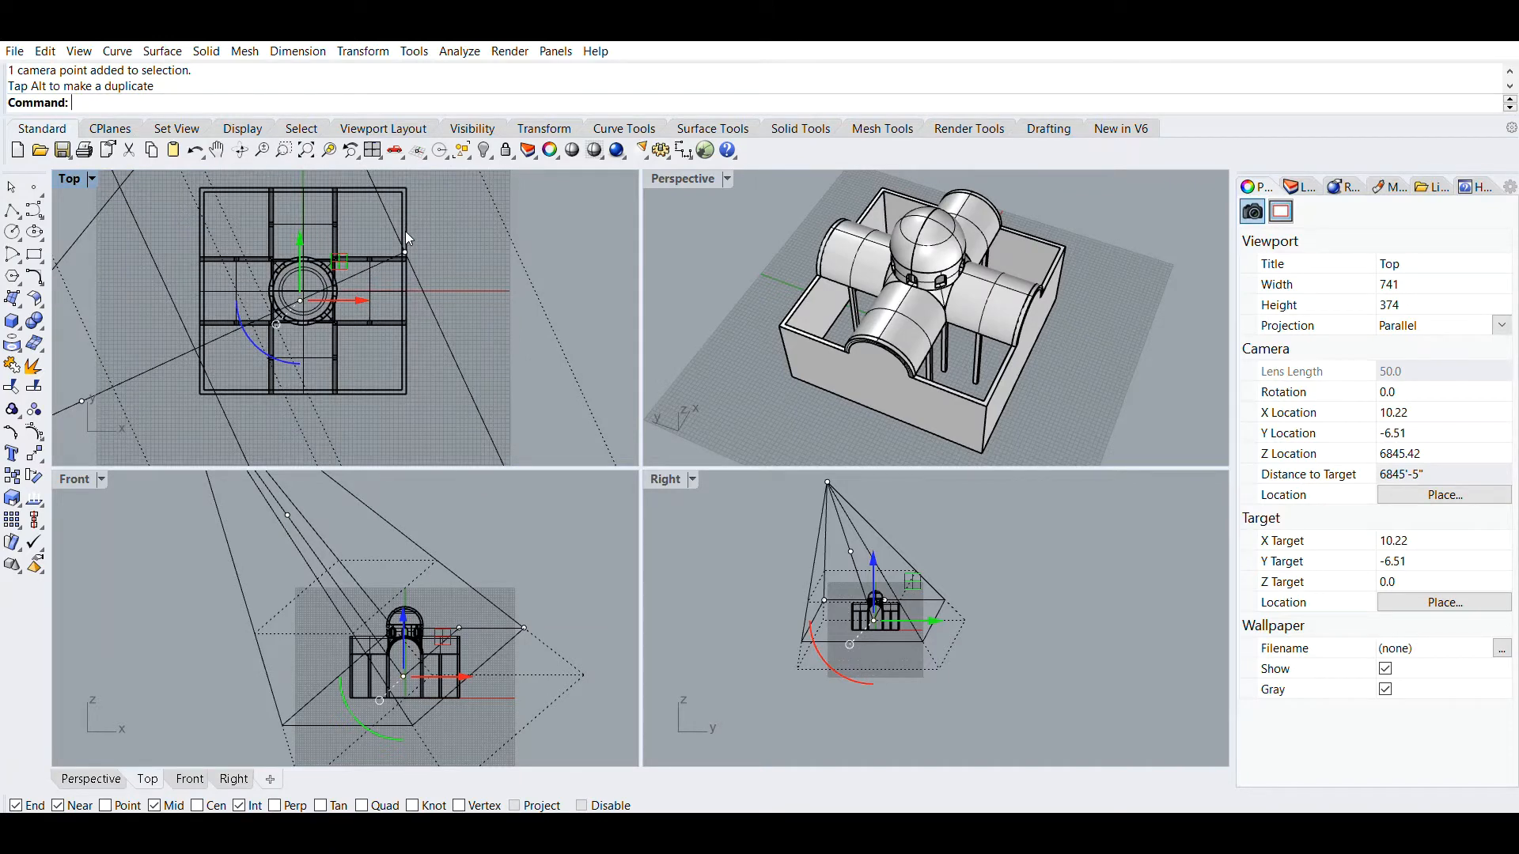
click(409, 236)
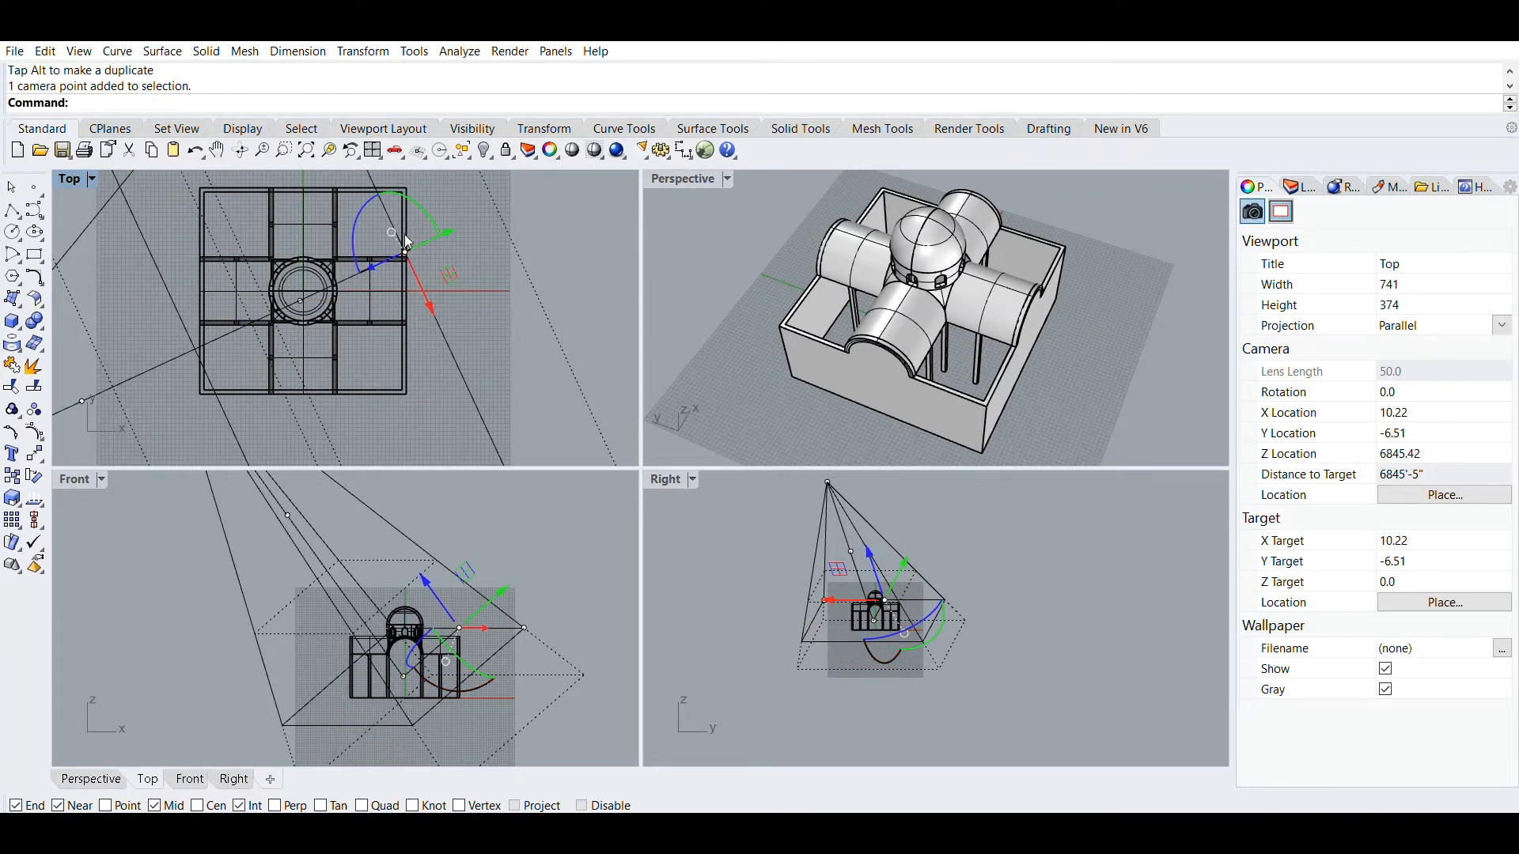
drag(432, 286, 424, 227)
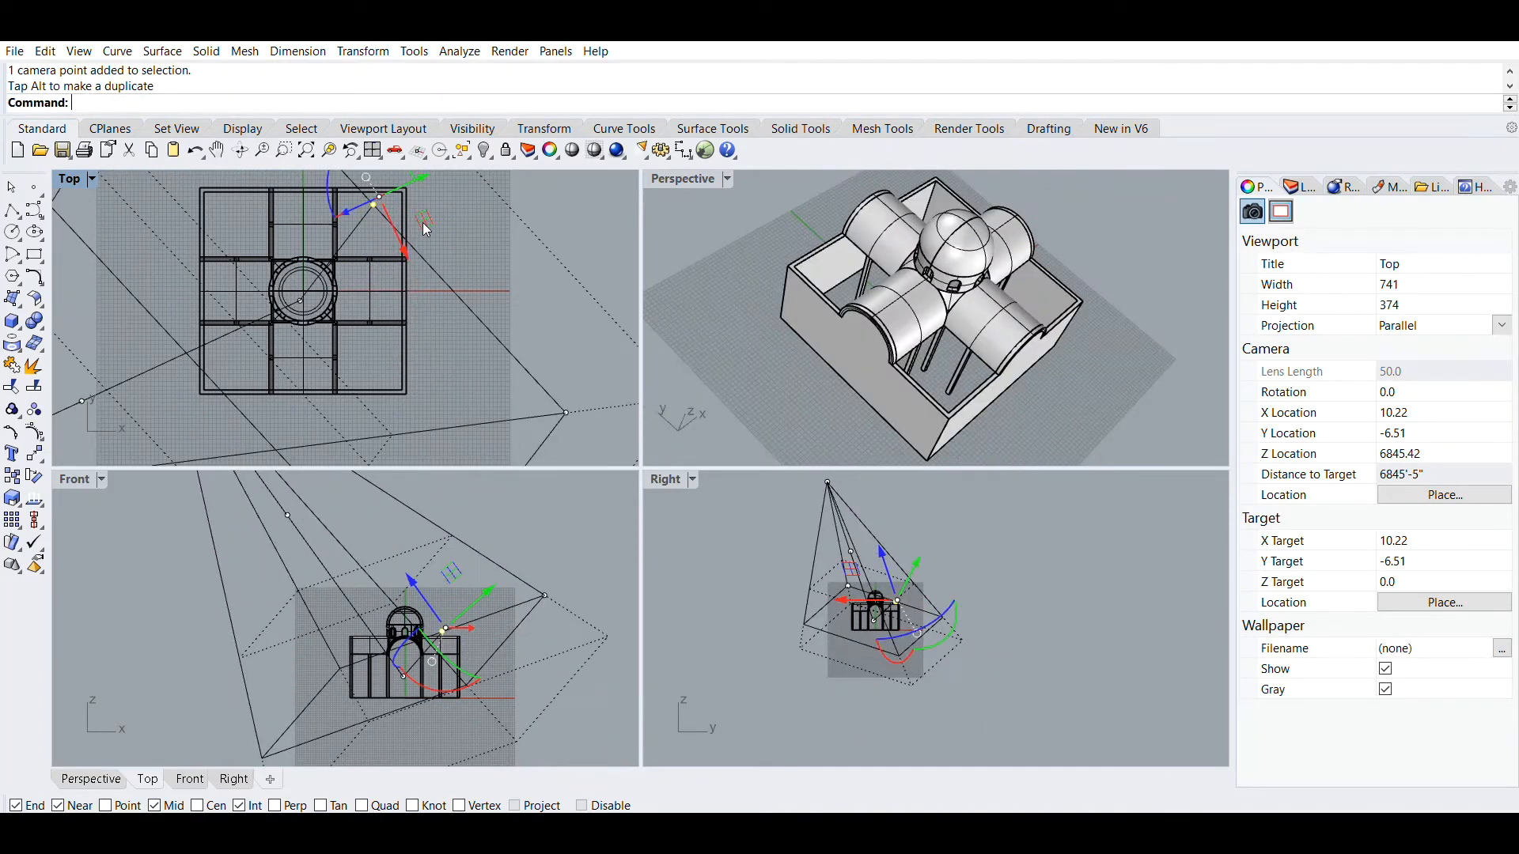
key(ctrl+z)
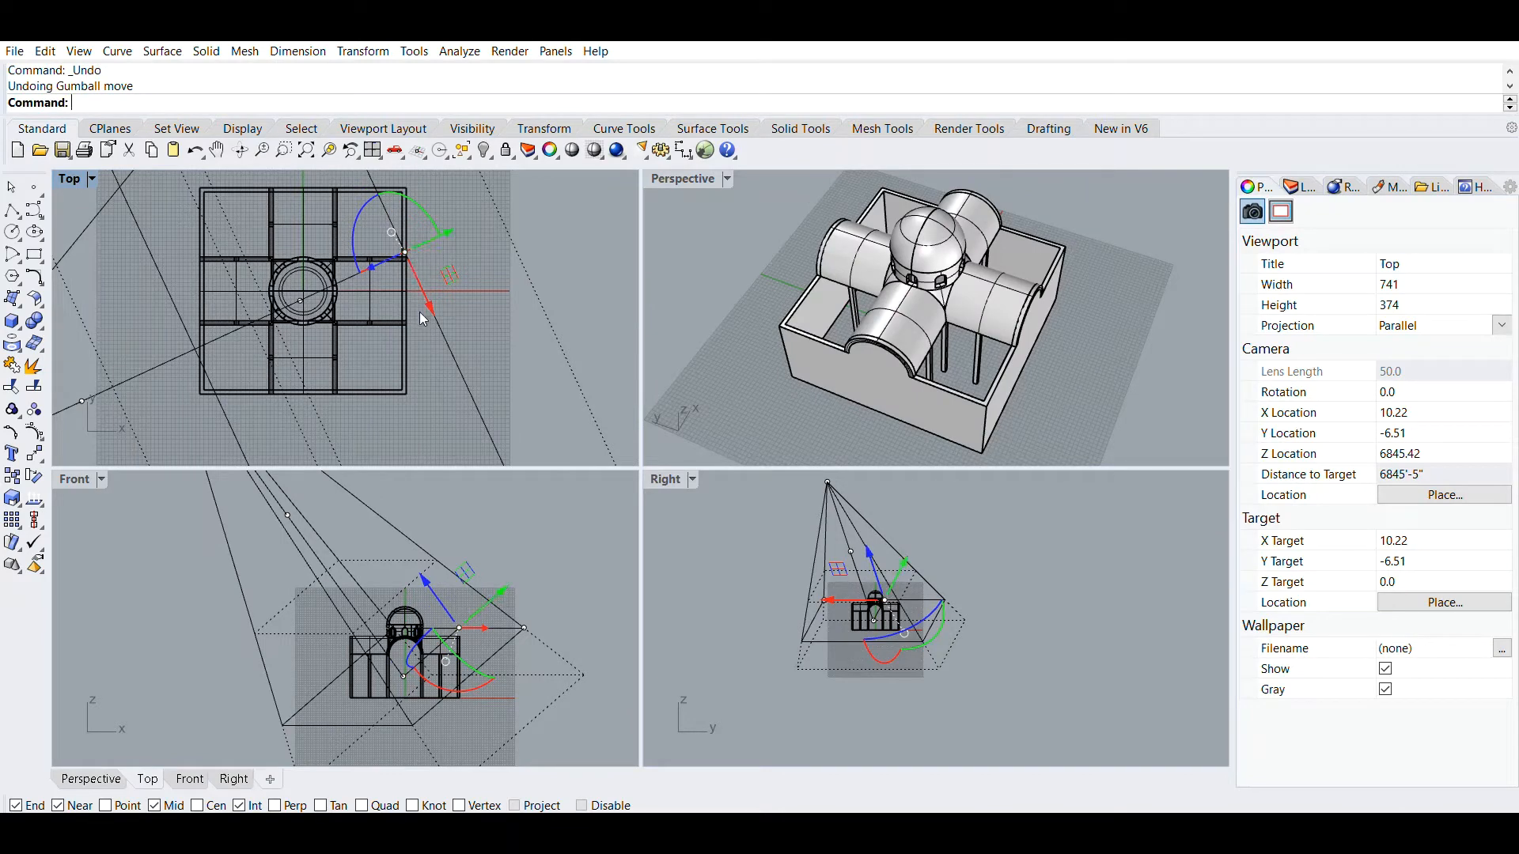
Step: Move the corner point of the camera's view frustum inward in the Top view, giving a lens length of about 137
scroll(441, 298, down, 4)
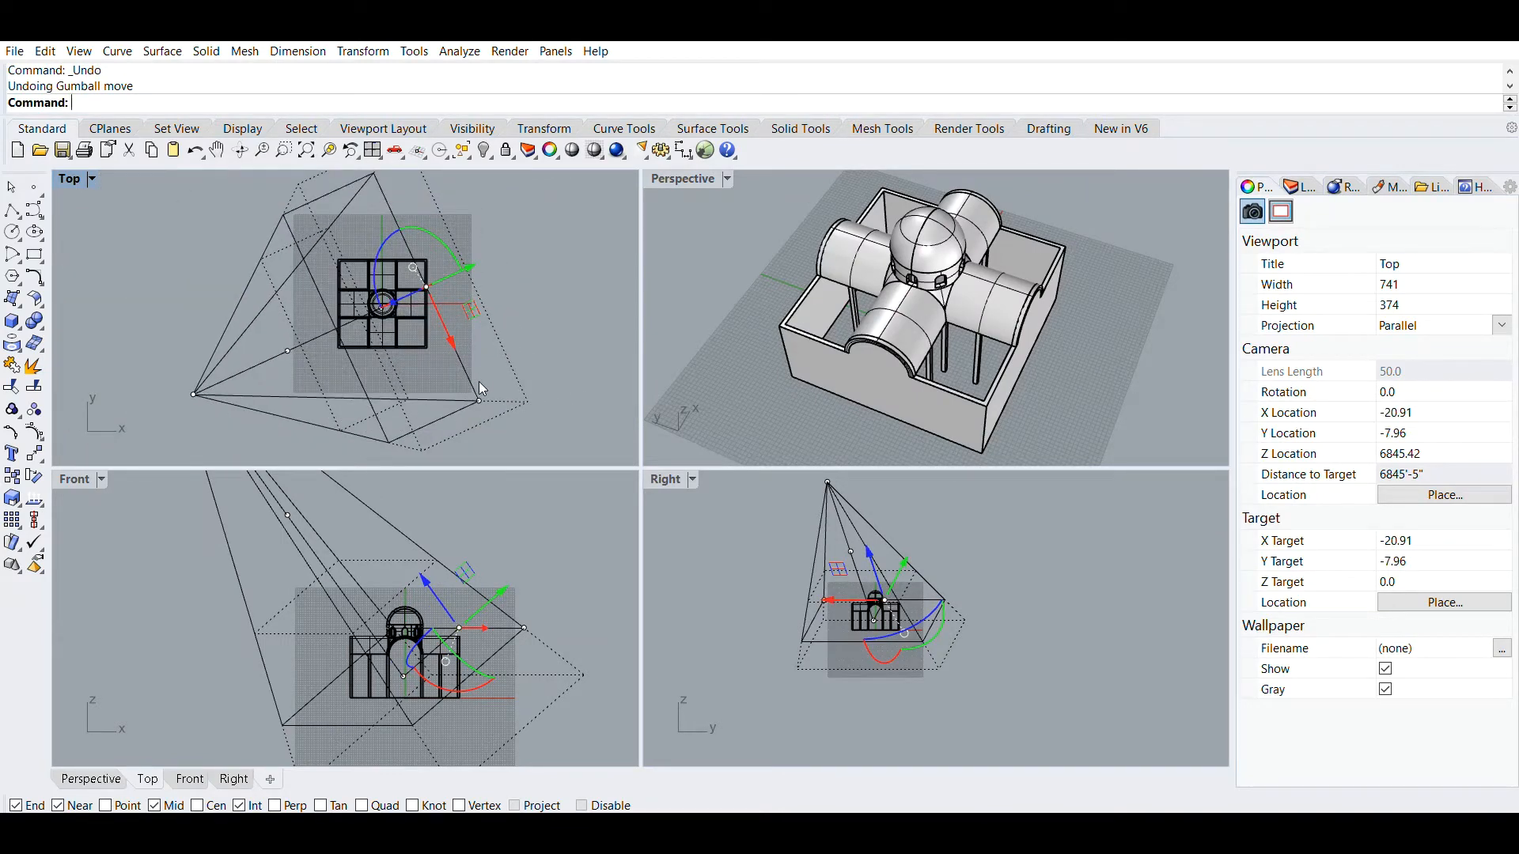
click(479, 400)
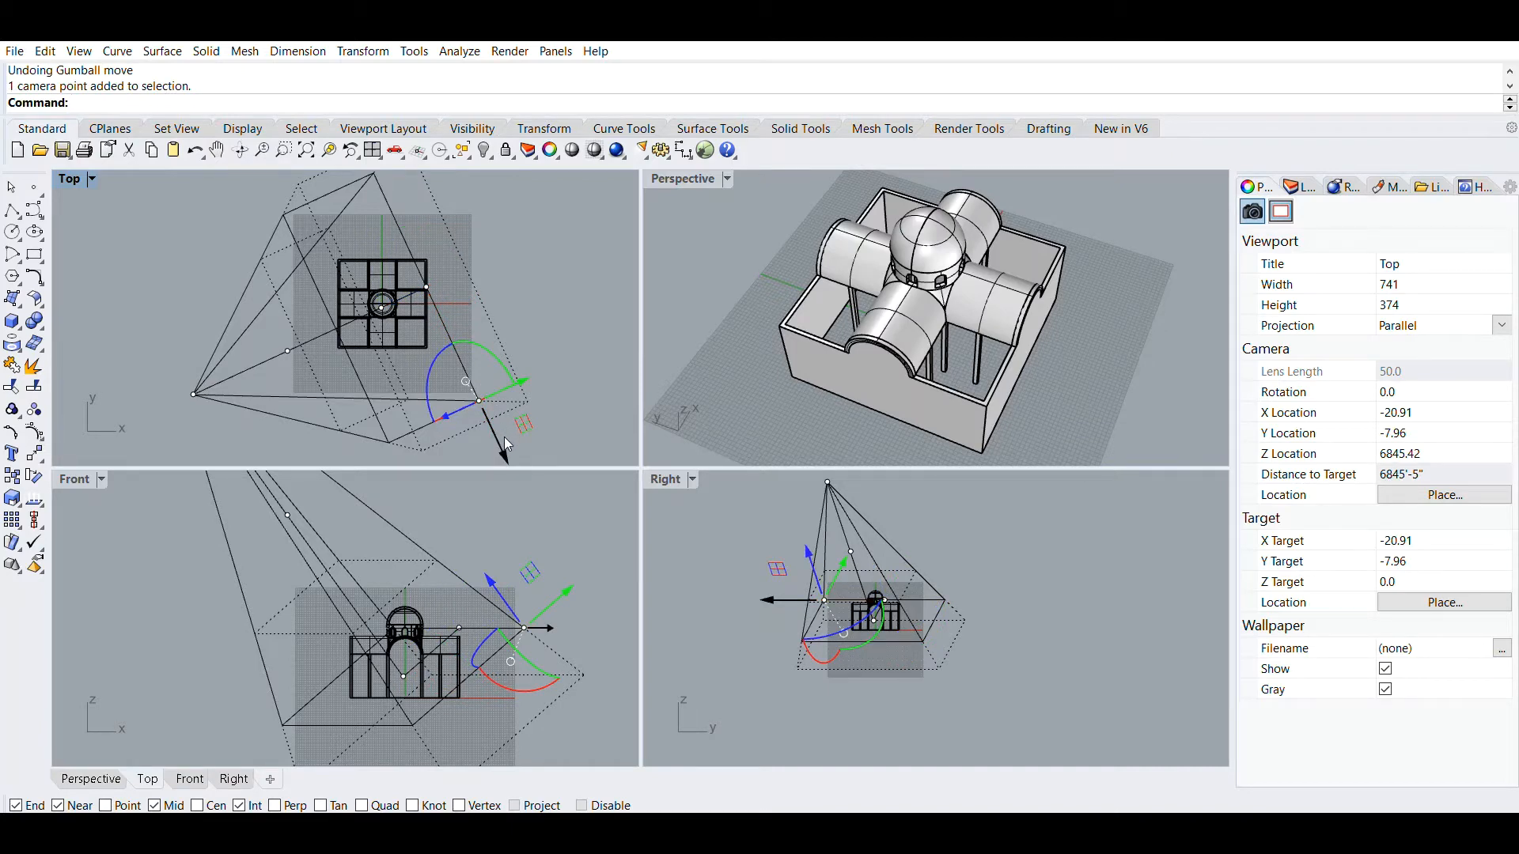
drag(504, 434, 464, 329)
scroll(748, 299, down, 5)
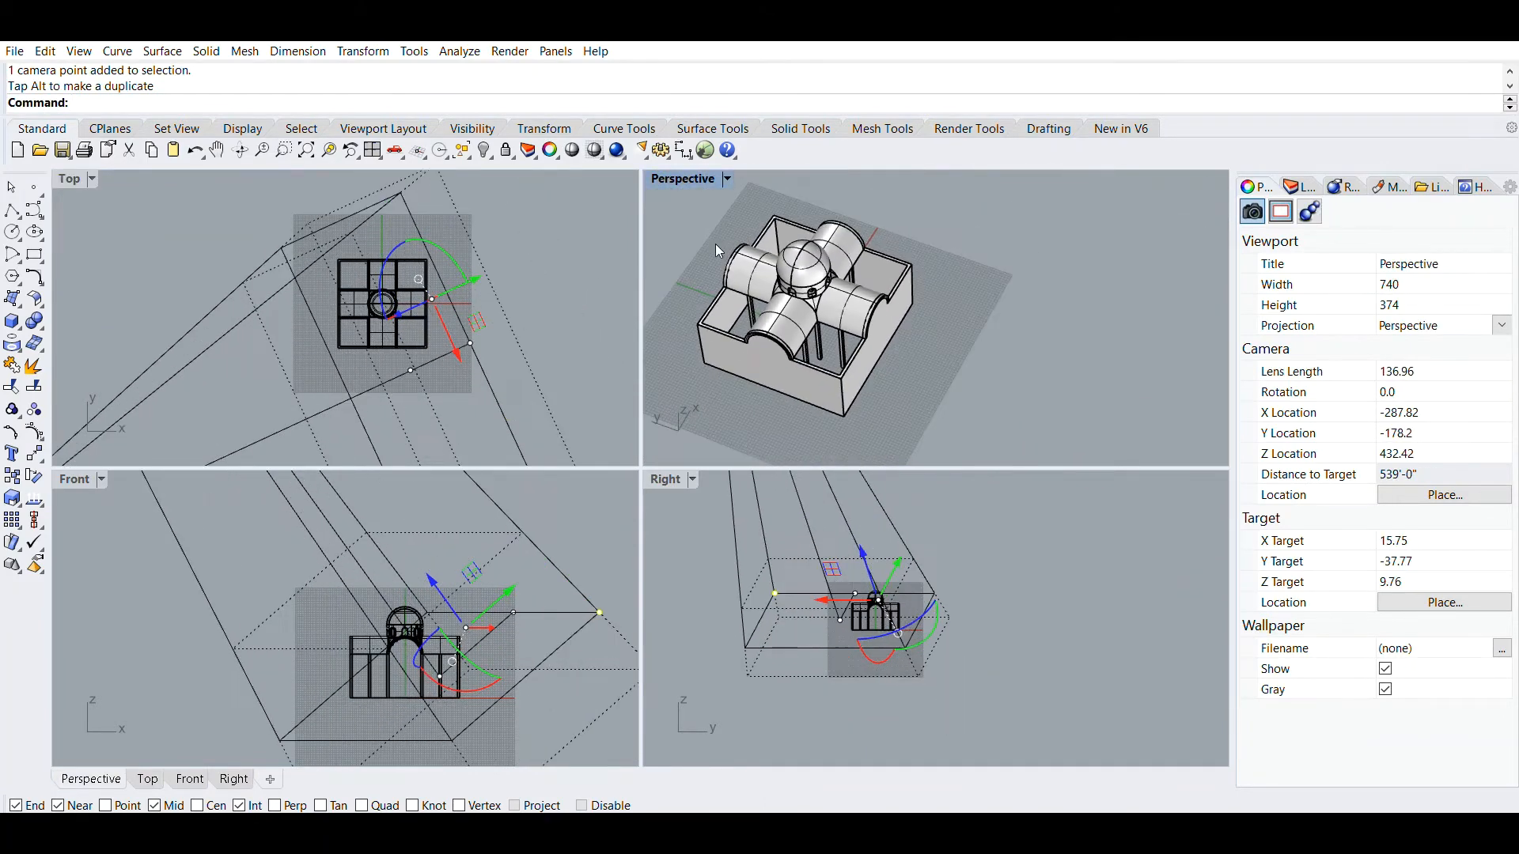
scroll(716, 237, down, 2)
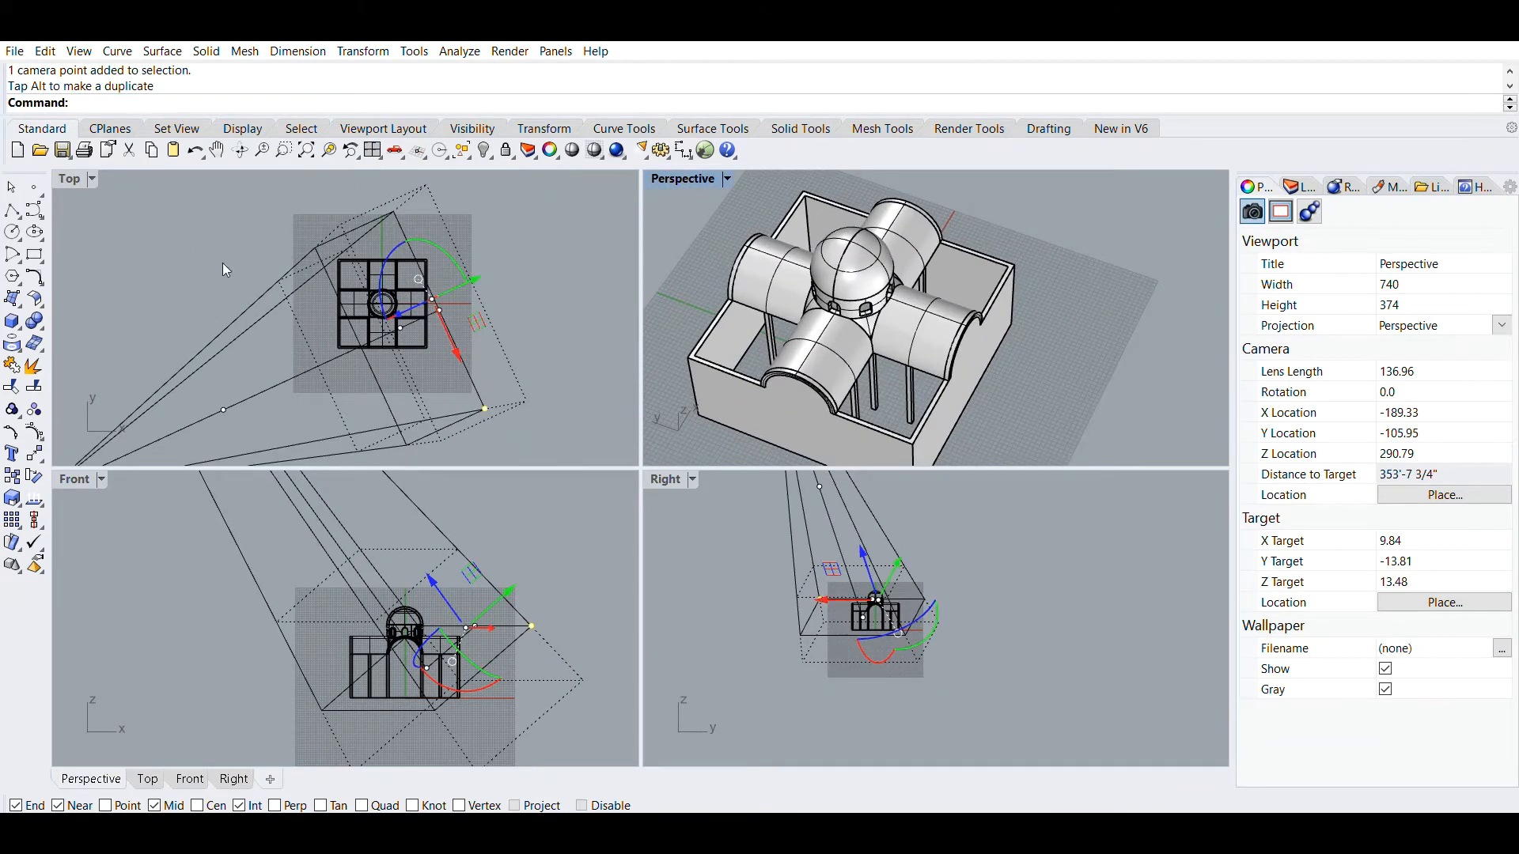
scroll(272, 232, down, 3)
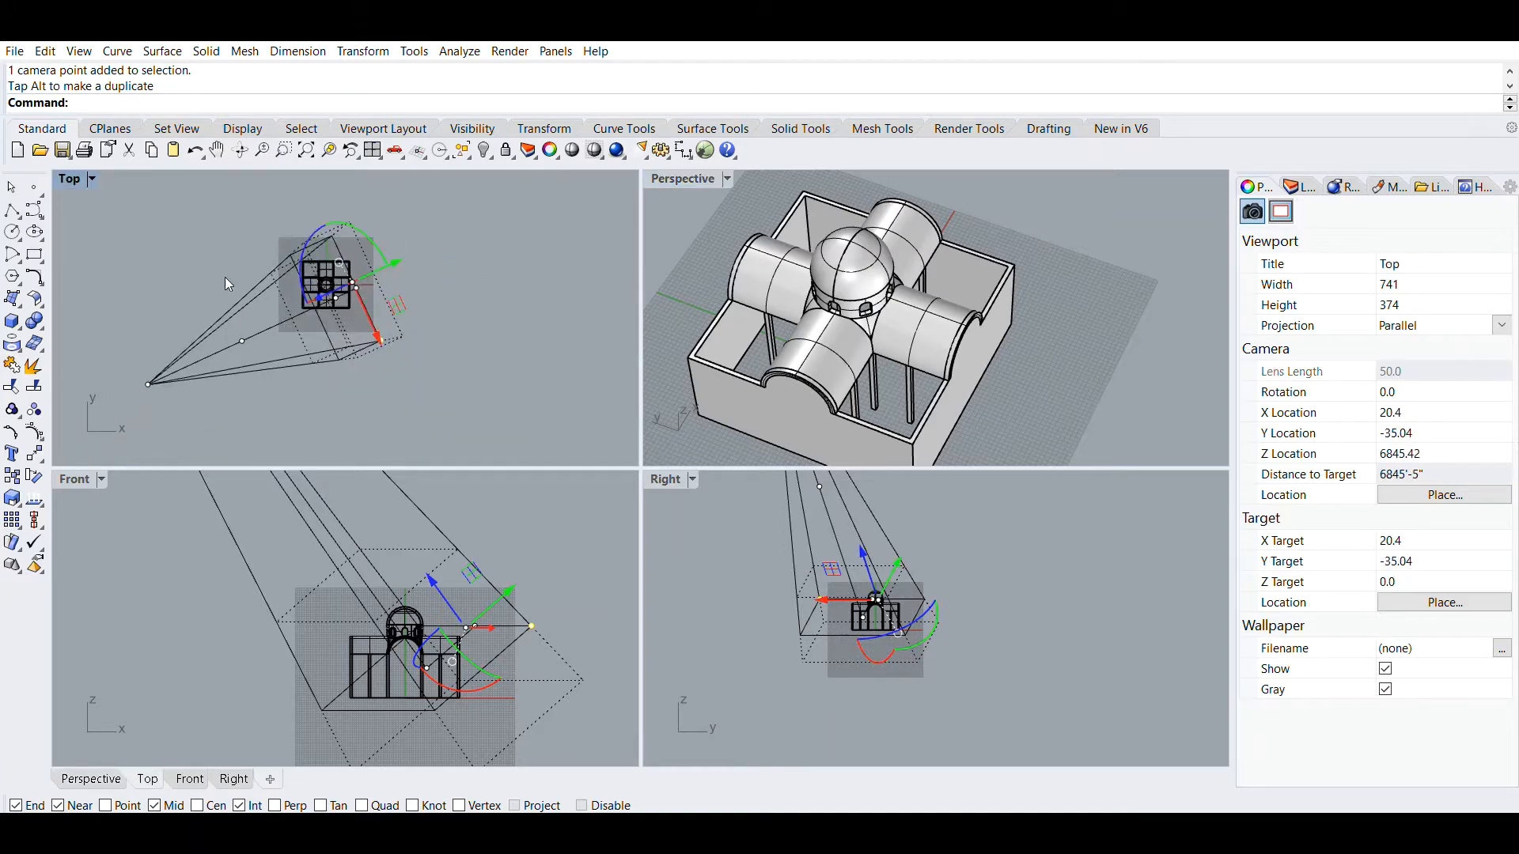
Step: Hide the Perspective viewport's camera object using the Camera command
click(704, 195)
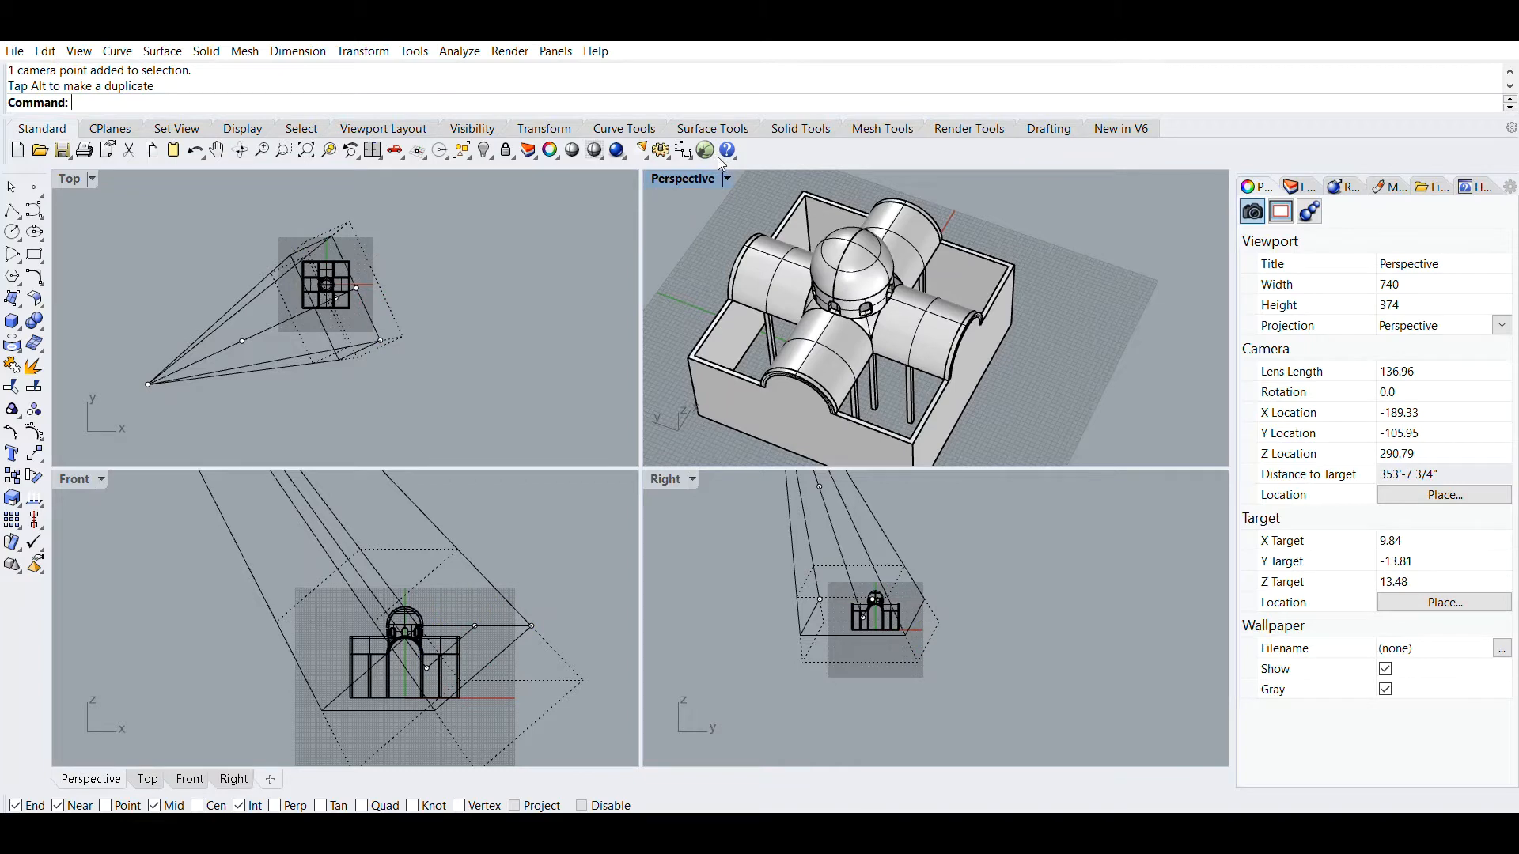
text(Camera)
key(Return)
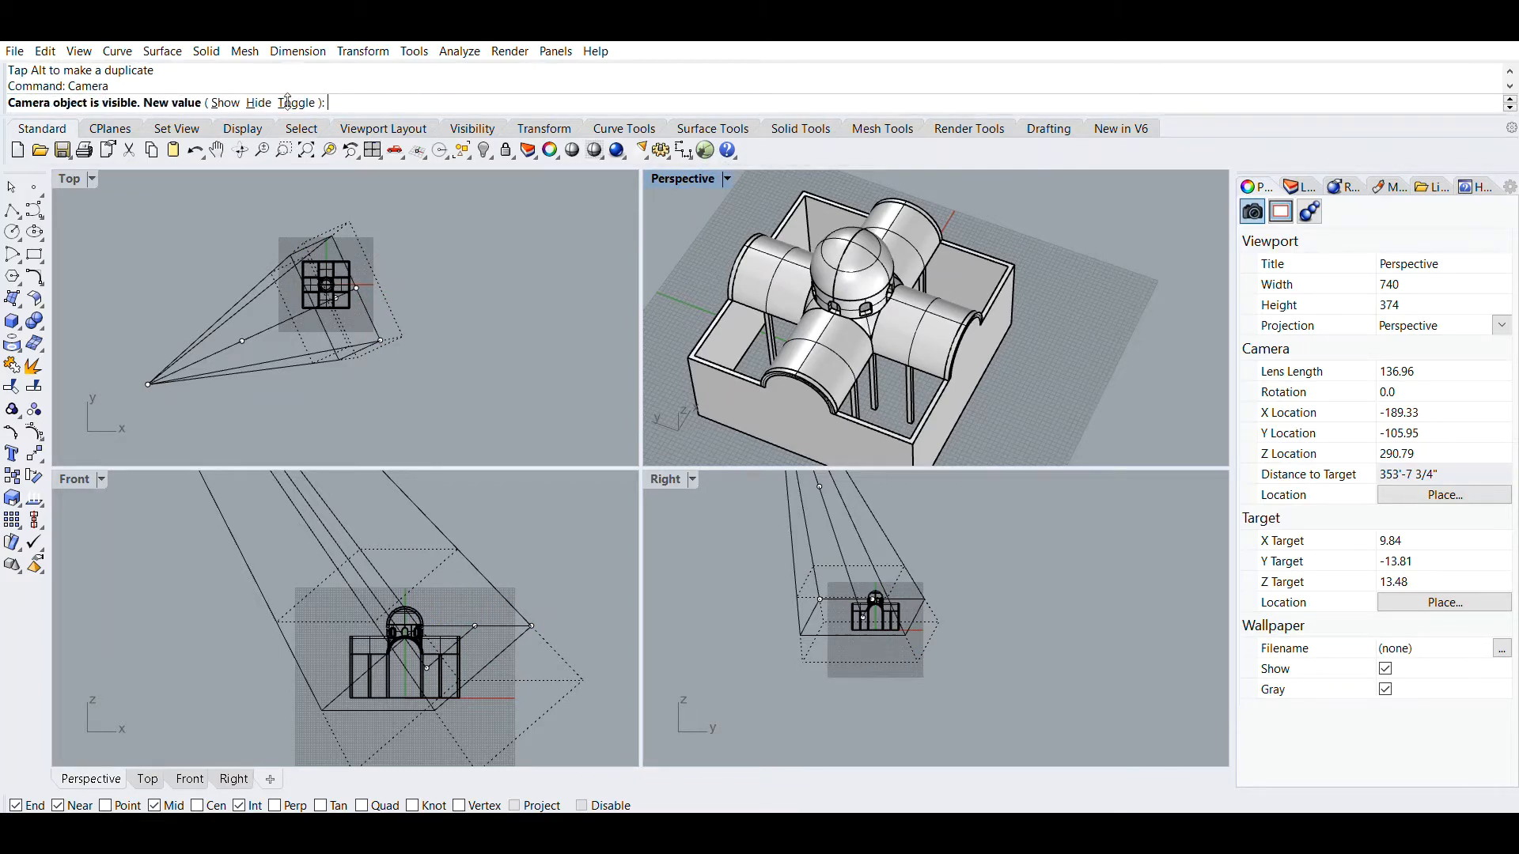
click(260, 100)
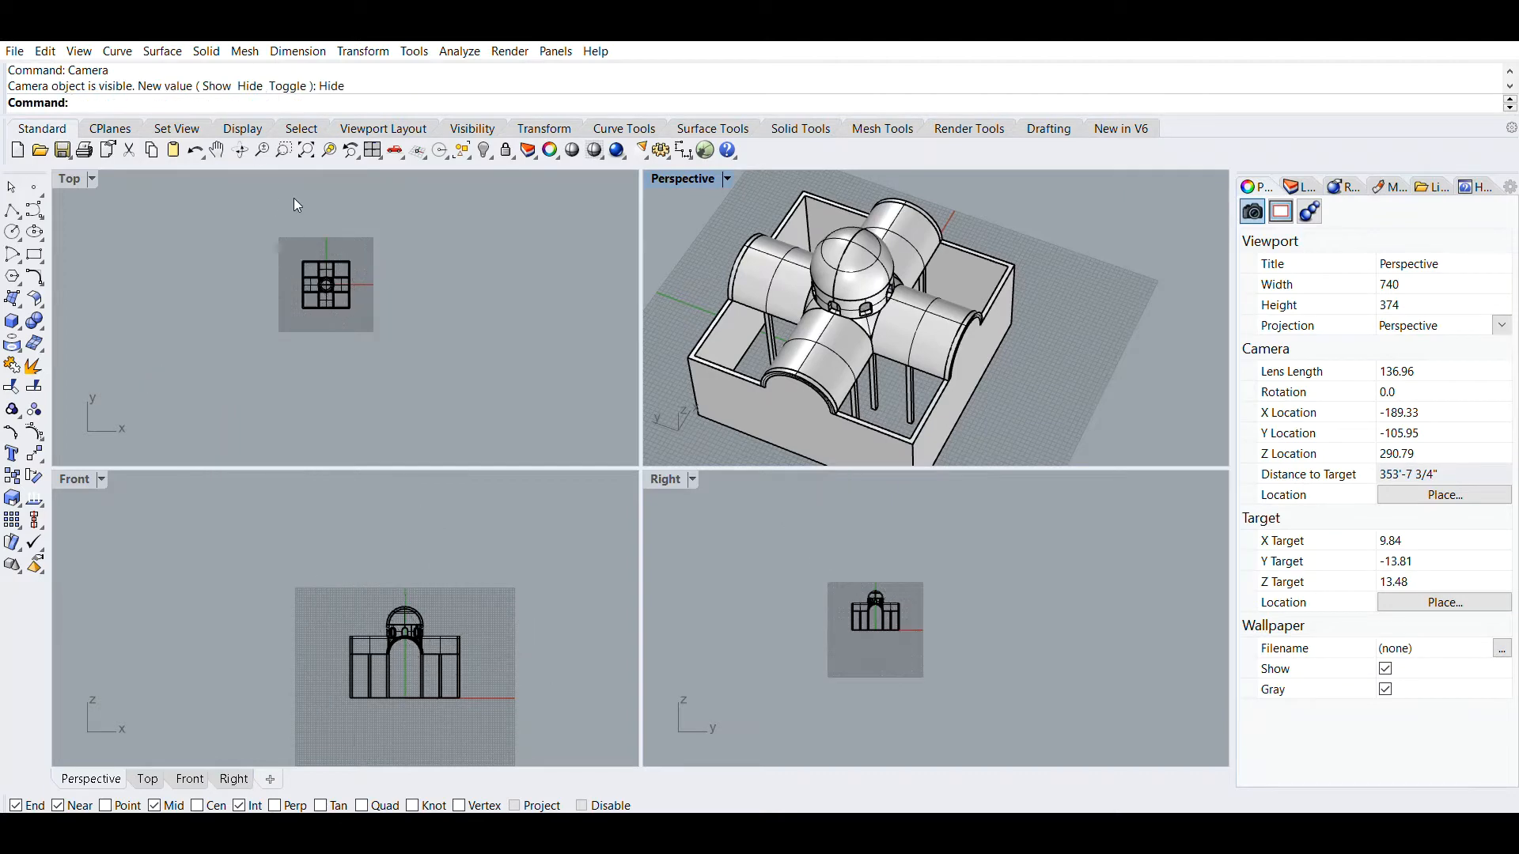
Step: Activate the Top viewport and show its camera object using the Camera command
click(312, 236)
scroll(316, 238, up, 4)
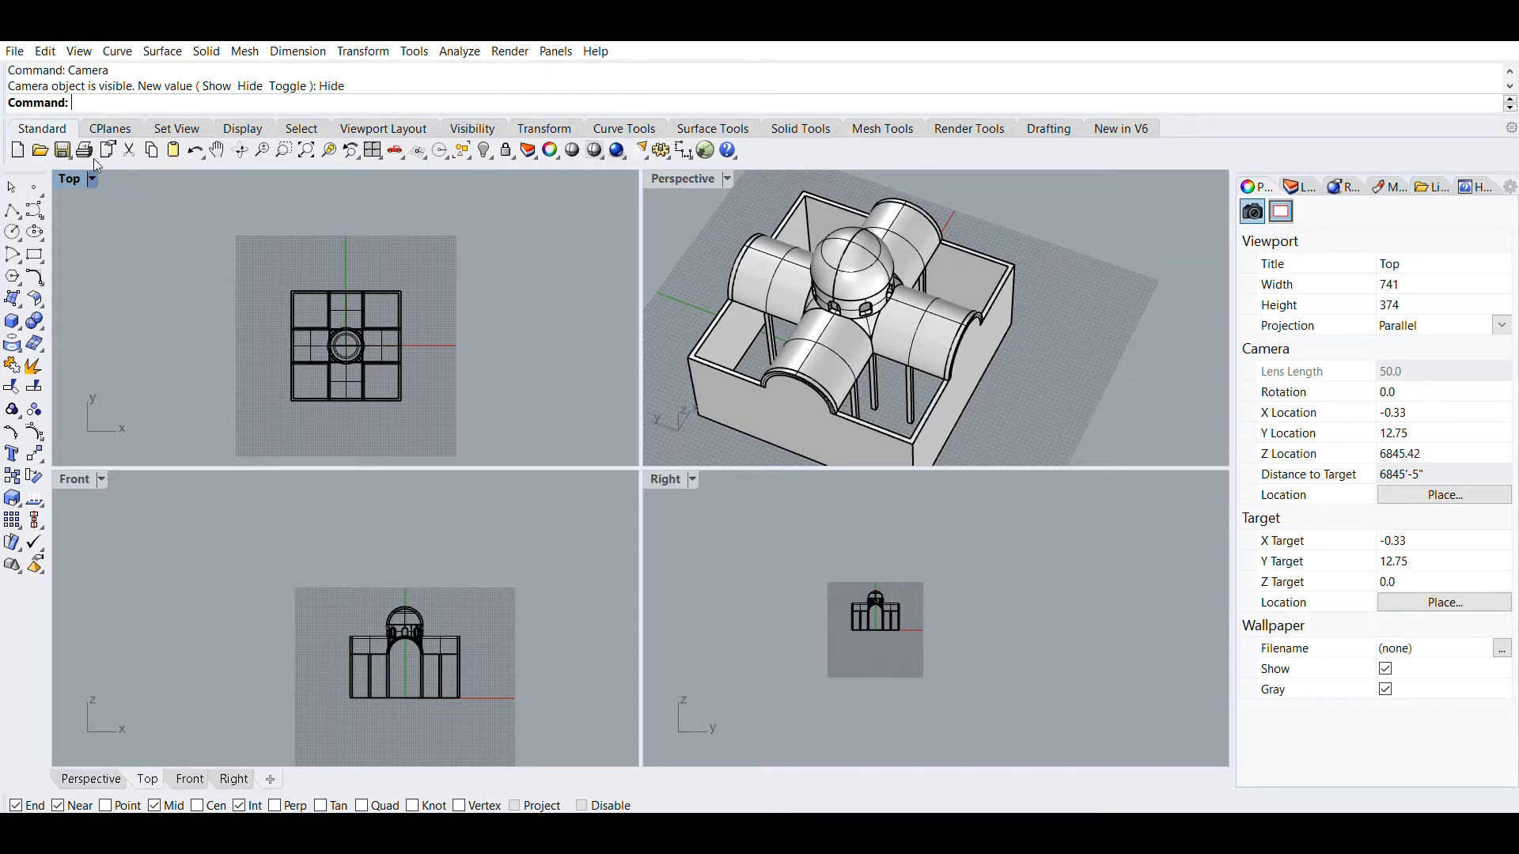
text(Camera)
key(Return)
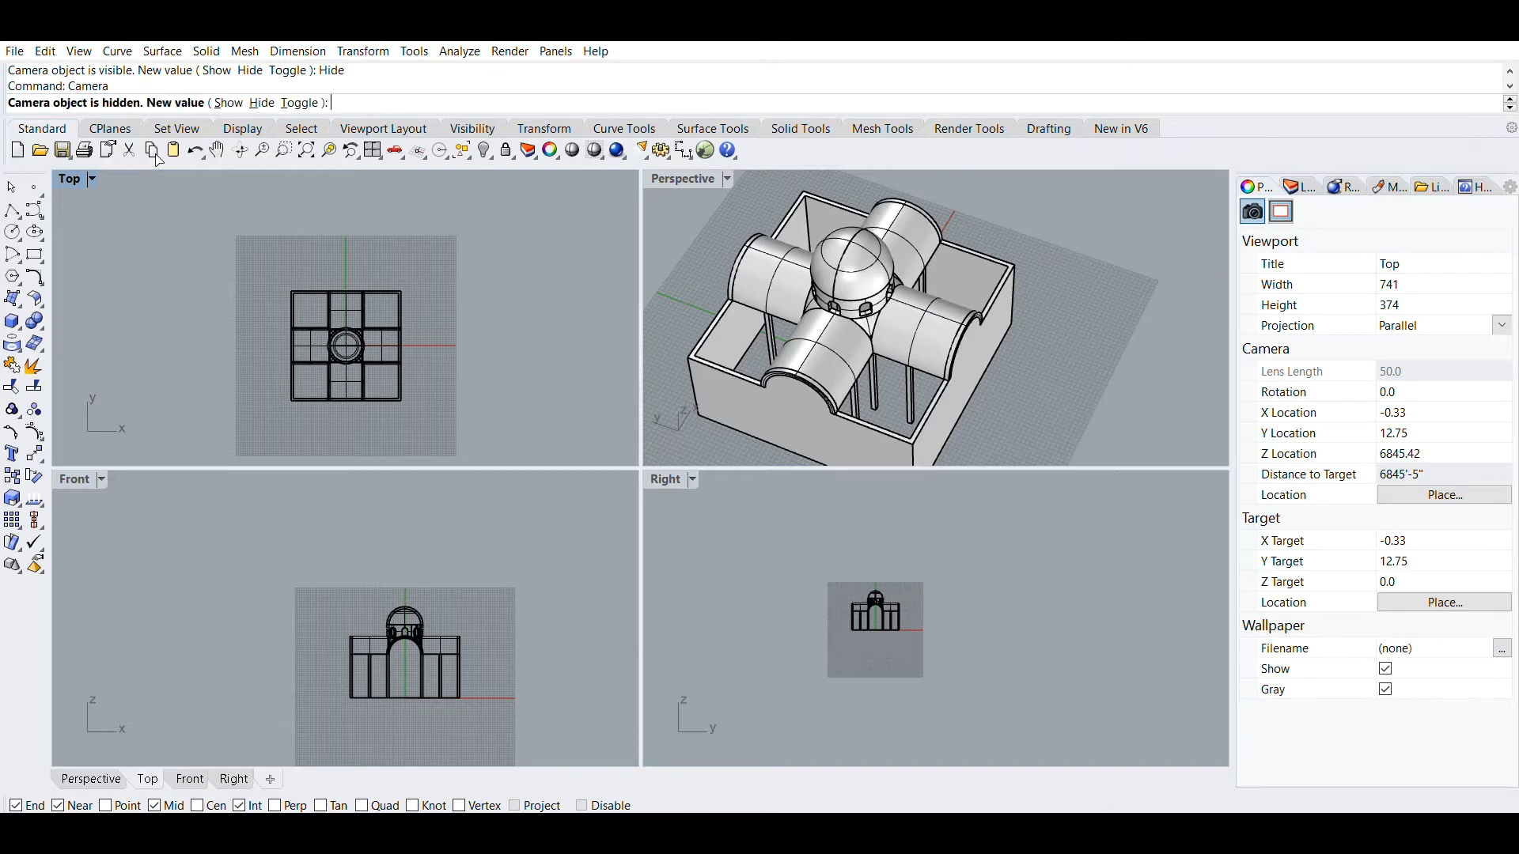
click(229, 103)
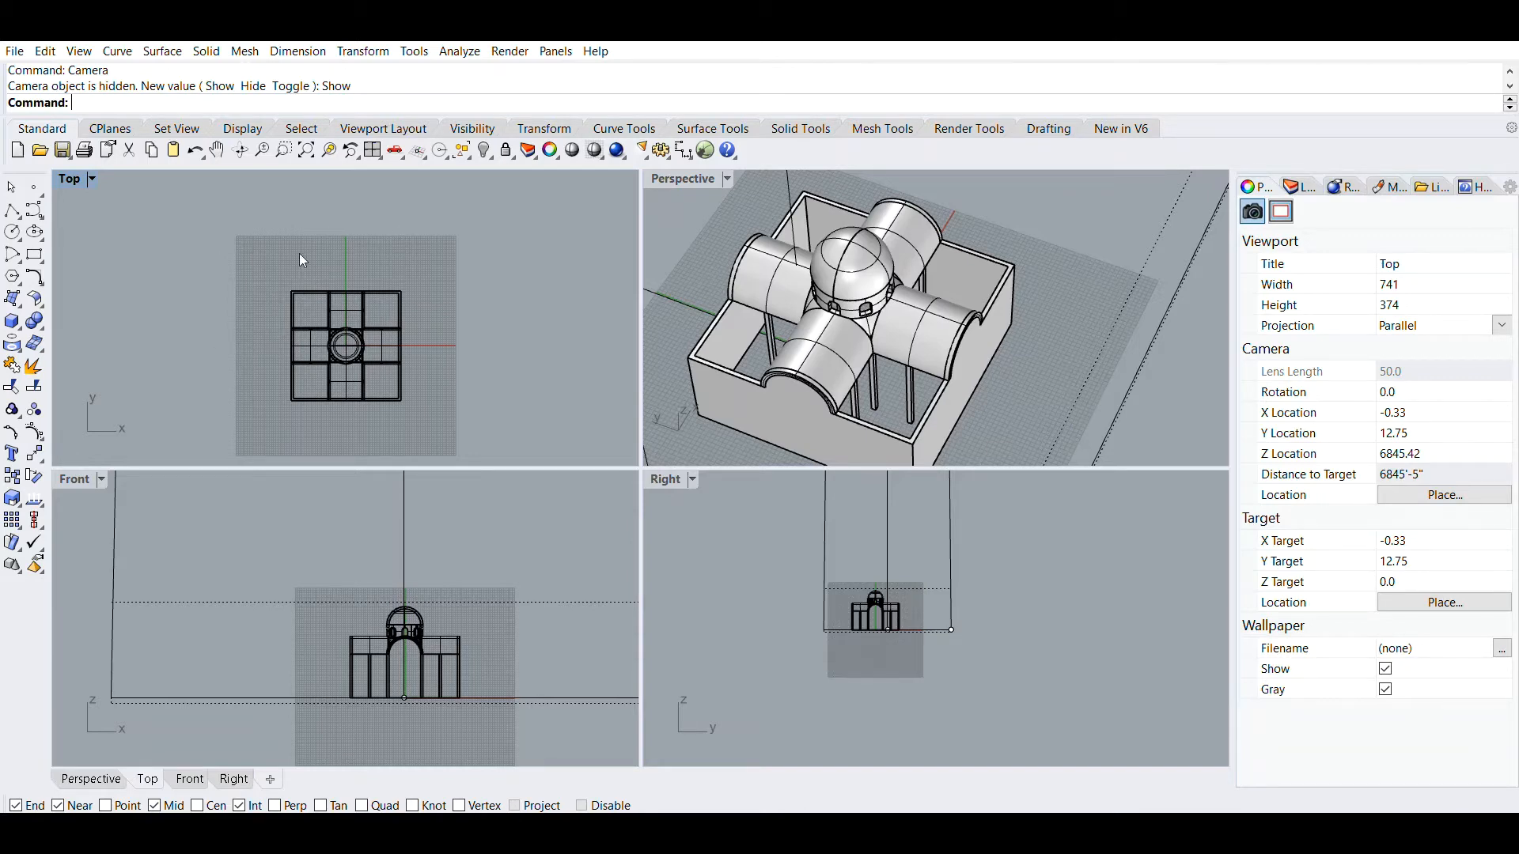
Step: Examine the Top viewport's parallel camera frustum around the building in the Perspective and Front views
scroll(917, 287, down, 20)
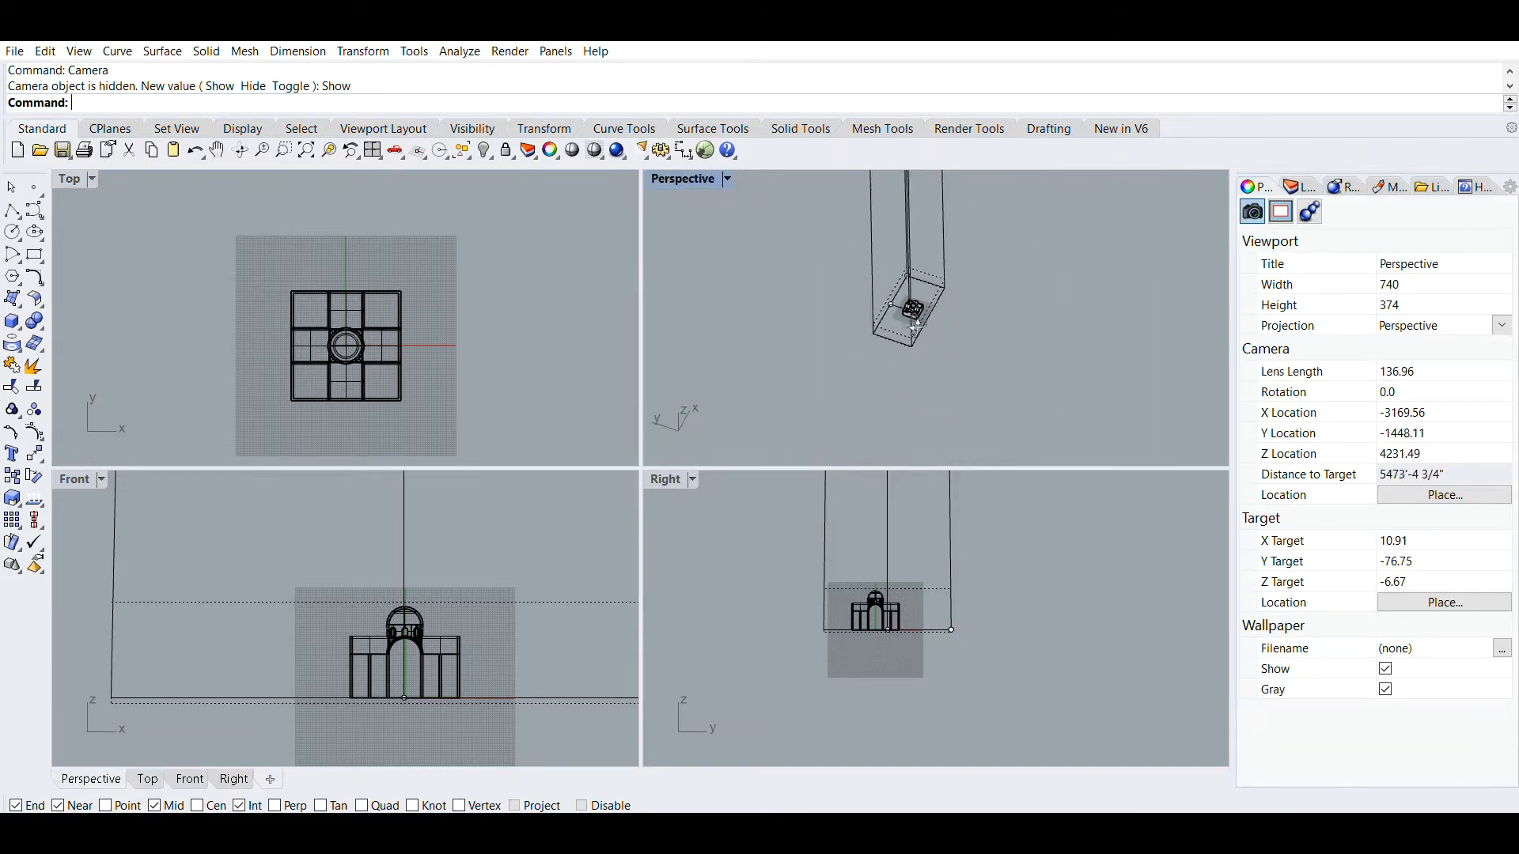
right_drag(918, 287, 1003, 285)
scroll(976, 274, down, 15)
scroll(986, 211, up, 7)
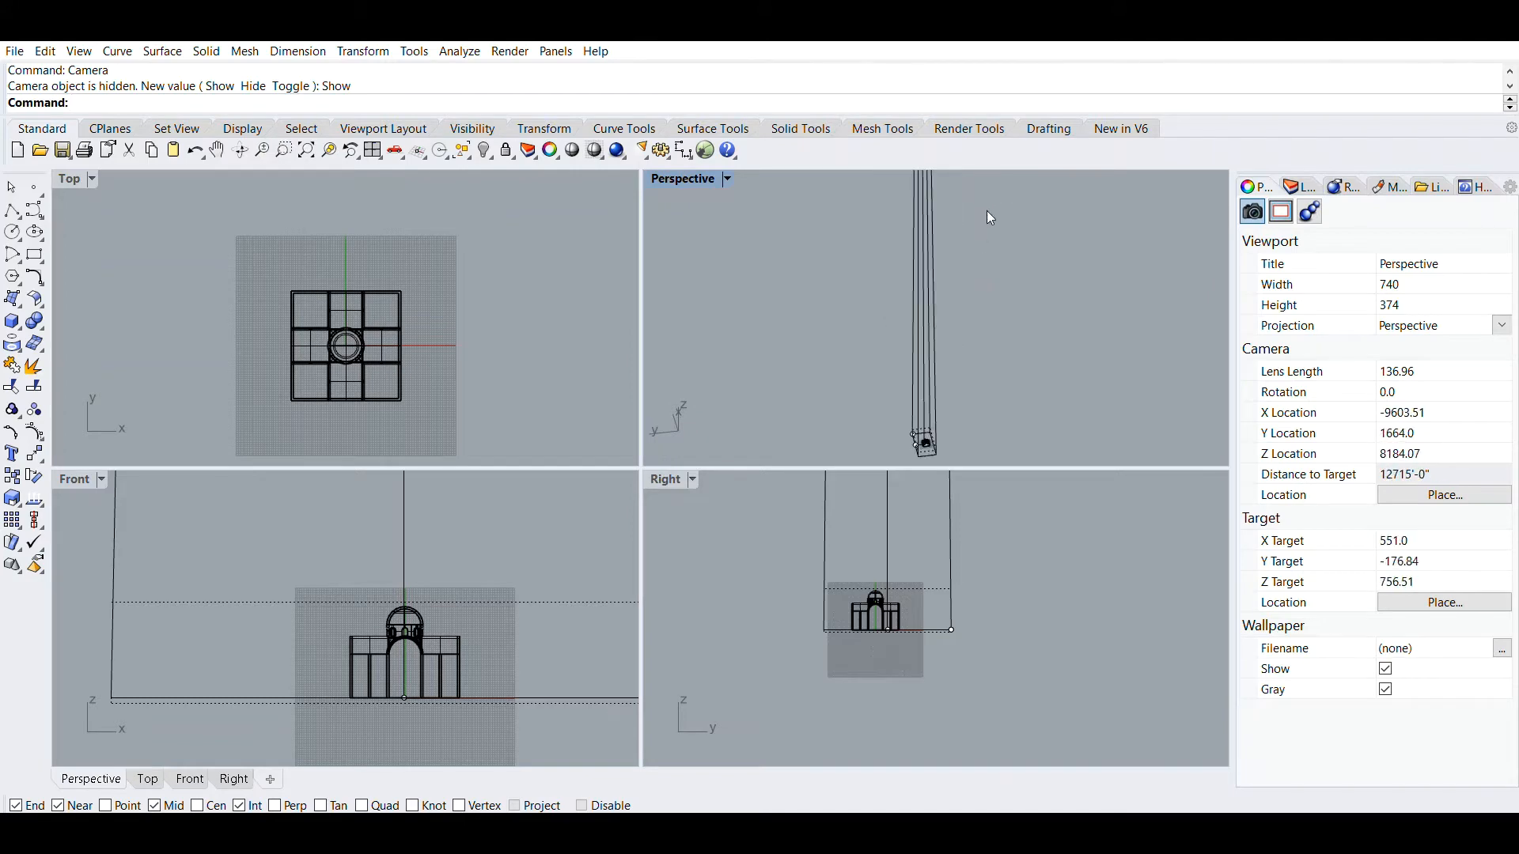
scroll(932, 404, up, 12)
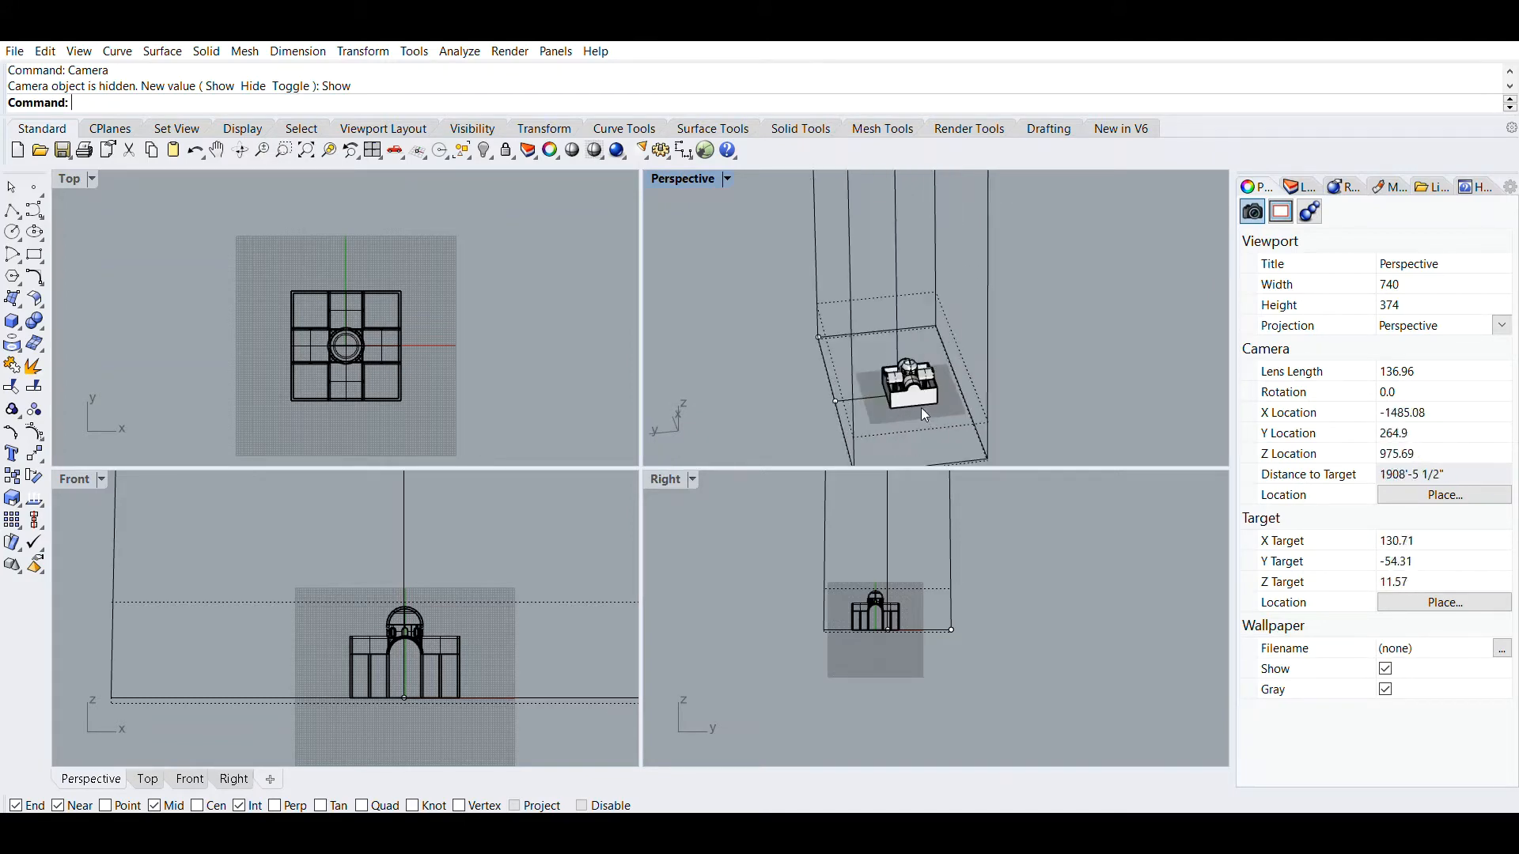
right_drag(894, 309, 780, 318)
scroll(742, 290, up, 2)
scroll(421, 587, down, 17)
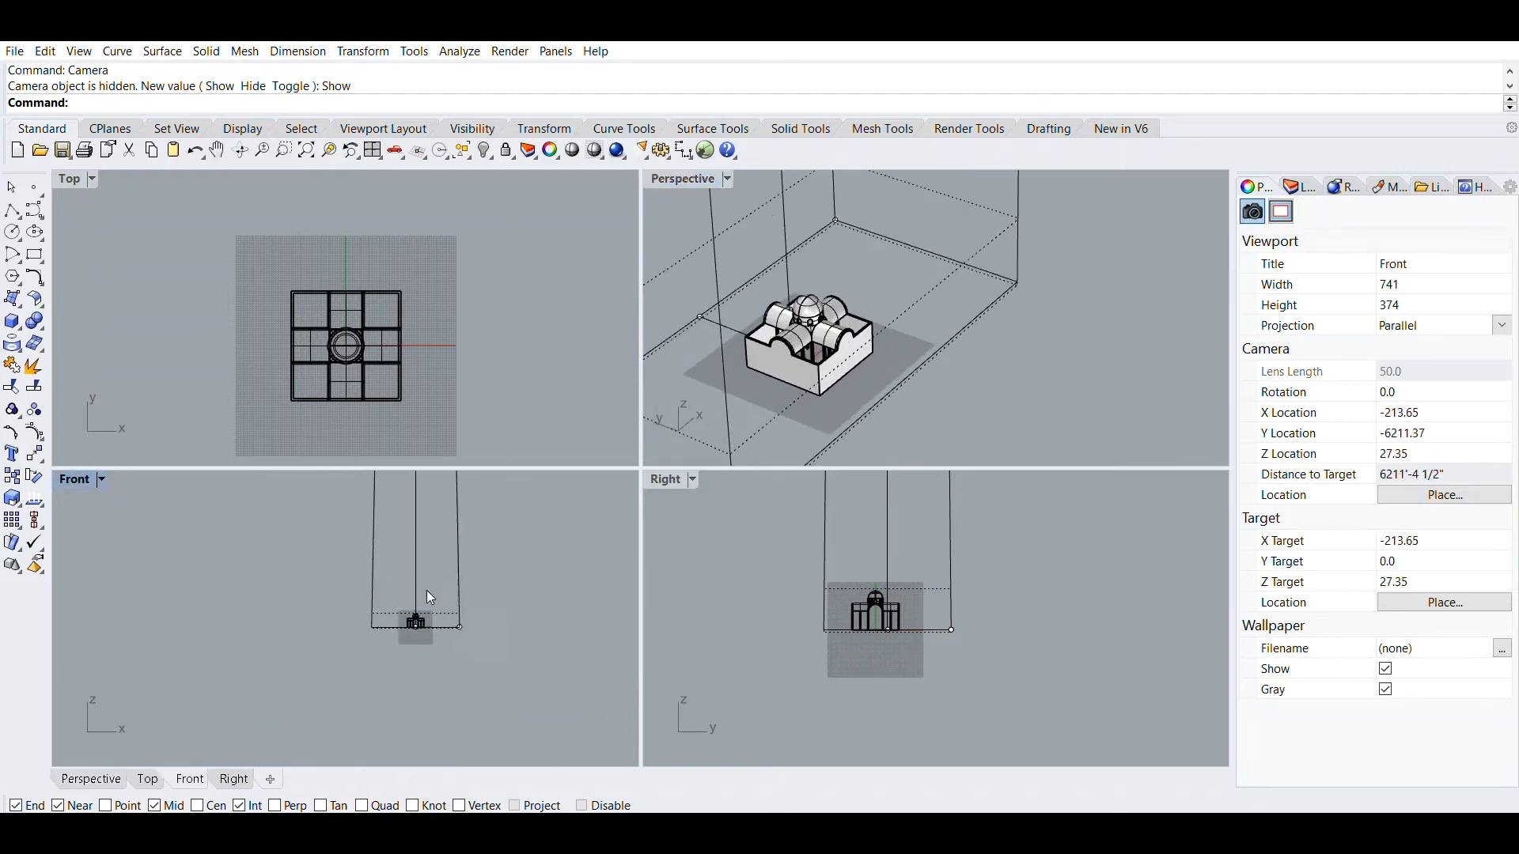
right_drag(426, 590, 377, 659)
scroll(405, 635, up, 8)
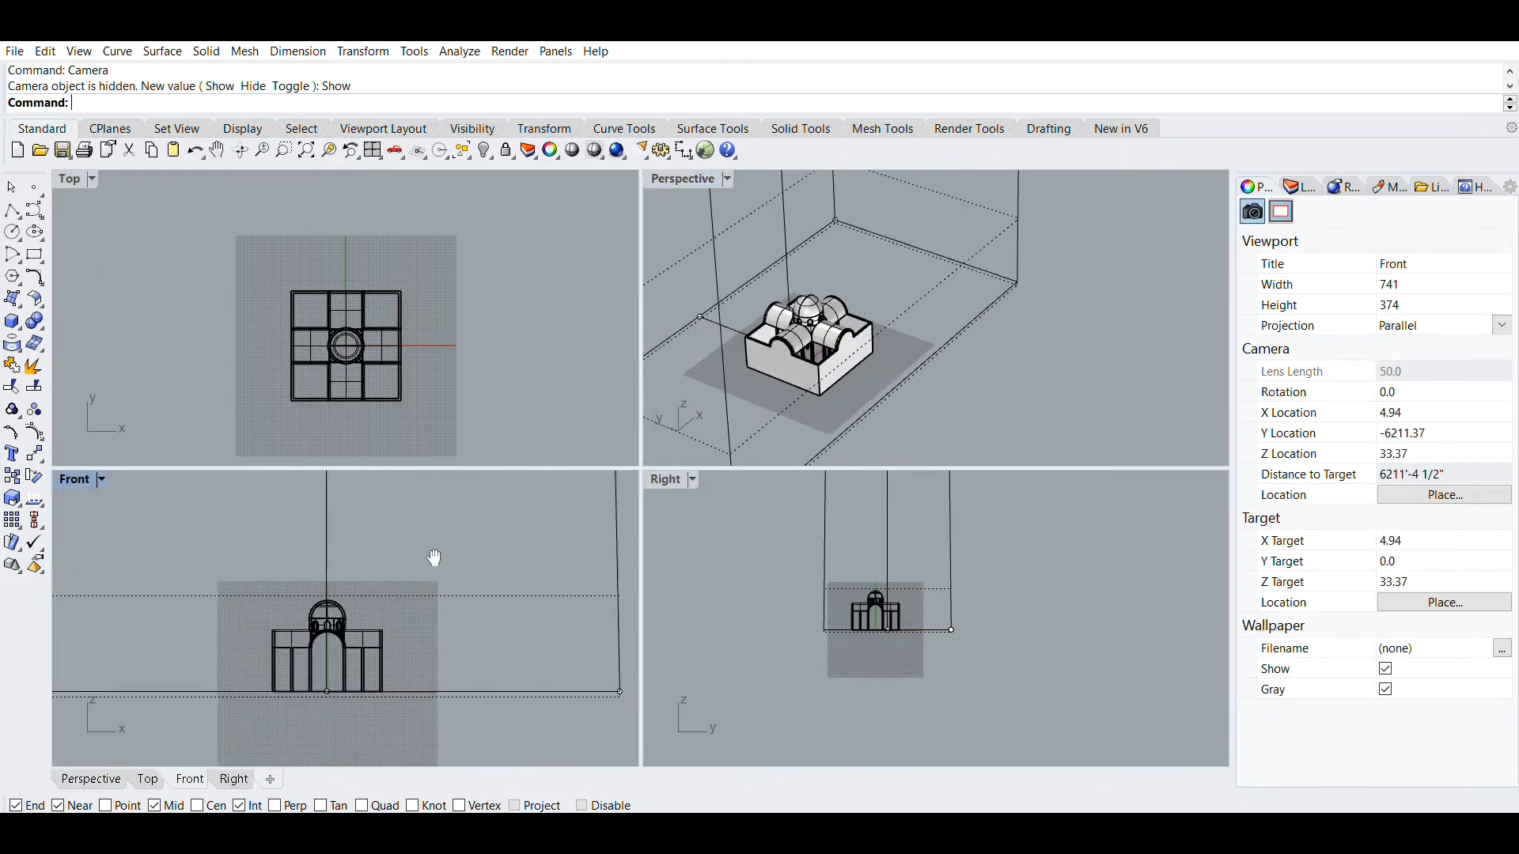
scroll(812, 339, down, 16)
scroll(802, 326, up, 10)
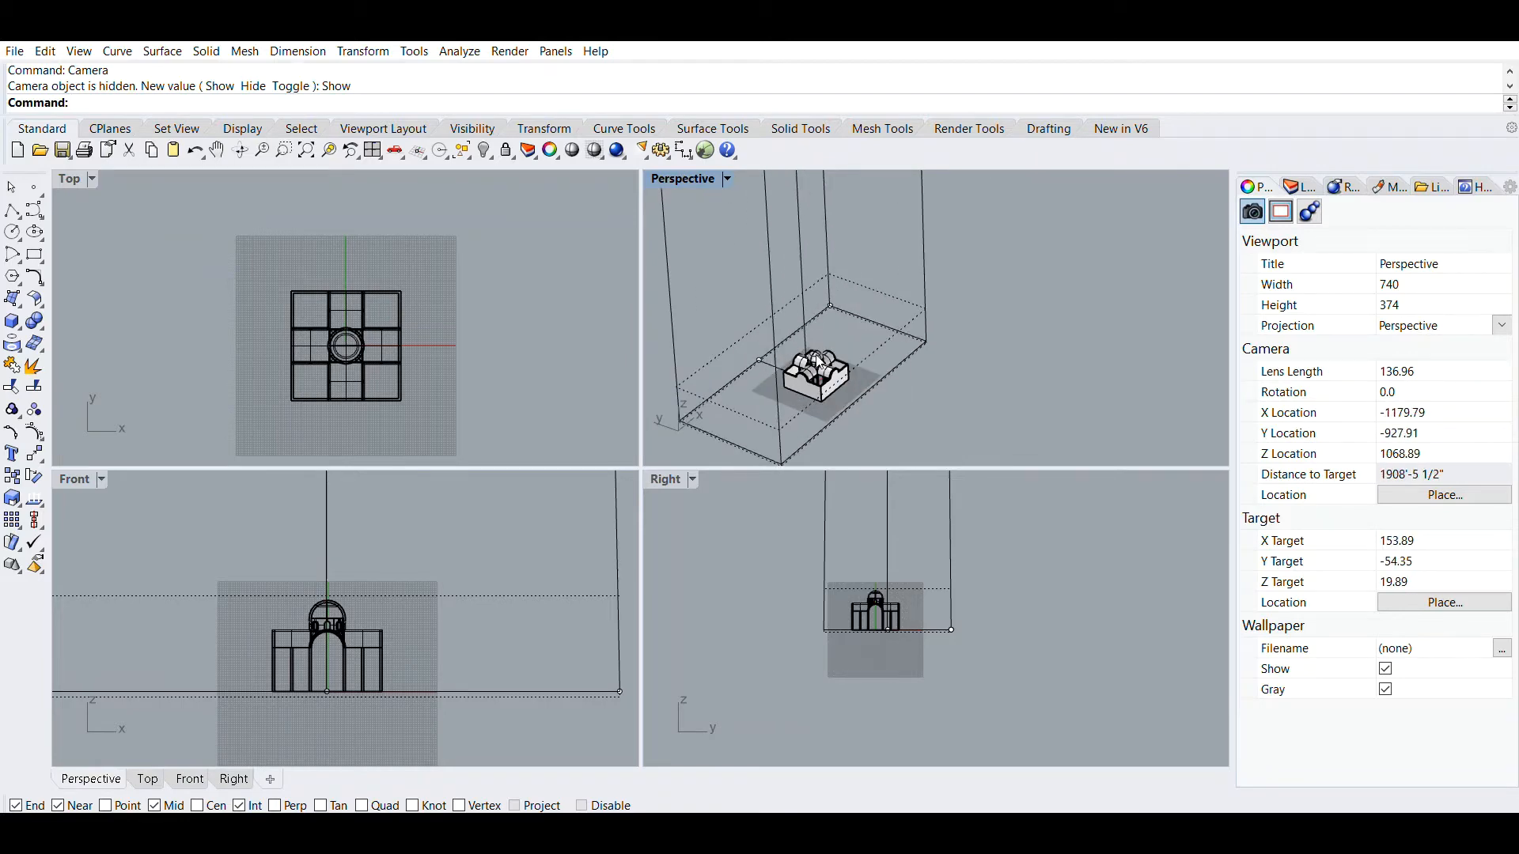
Step: Rotate the Top view by moving its camera's roll point in the Perspective view
scroll(746, 338, up, 4)
drag(735, 335, 759, 256)
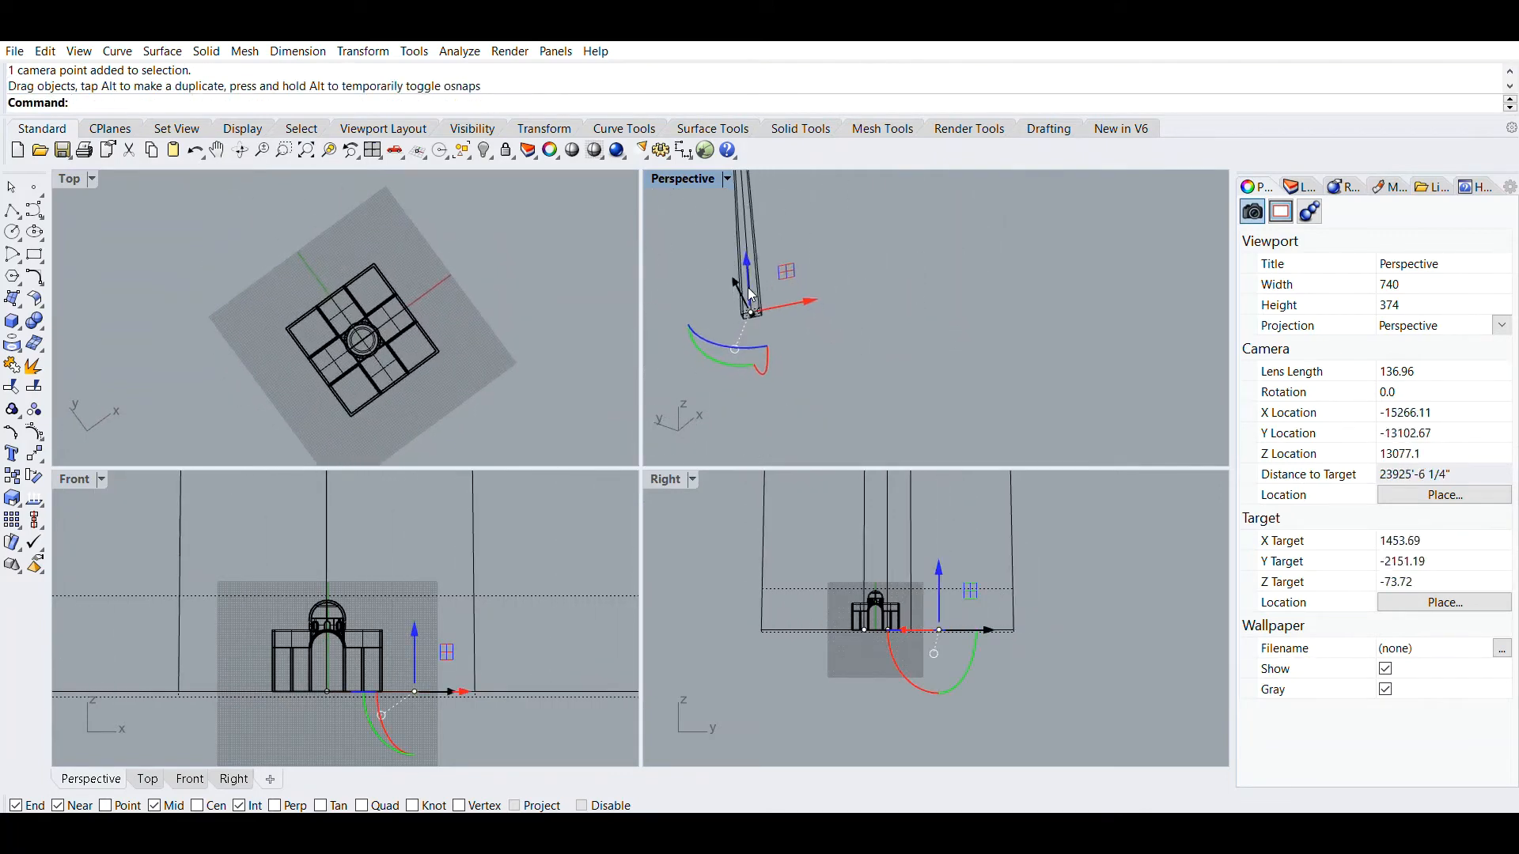
Step: Tilt the Top viewport to an oblique angle by moving its camera location point in the Perspective view
shift+right_drag(791, 234, 875, 356)
click(811, 219)
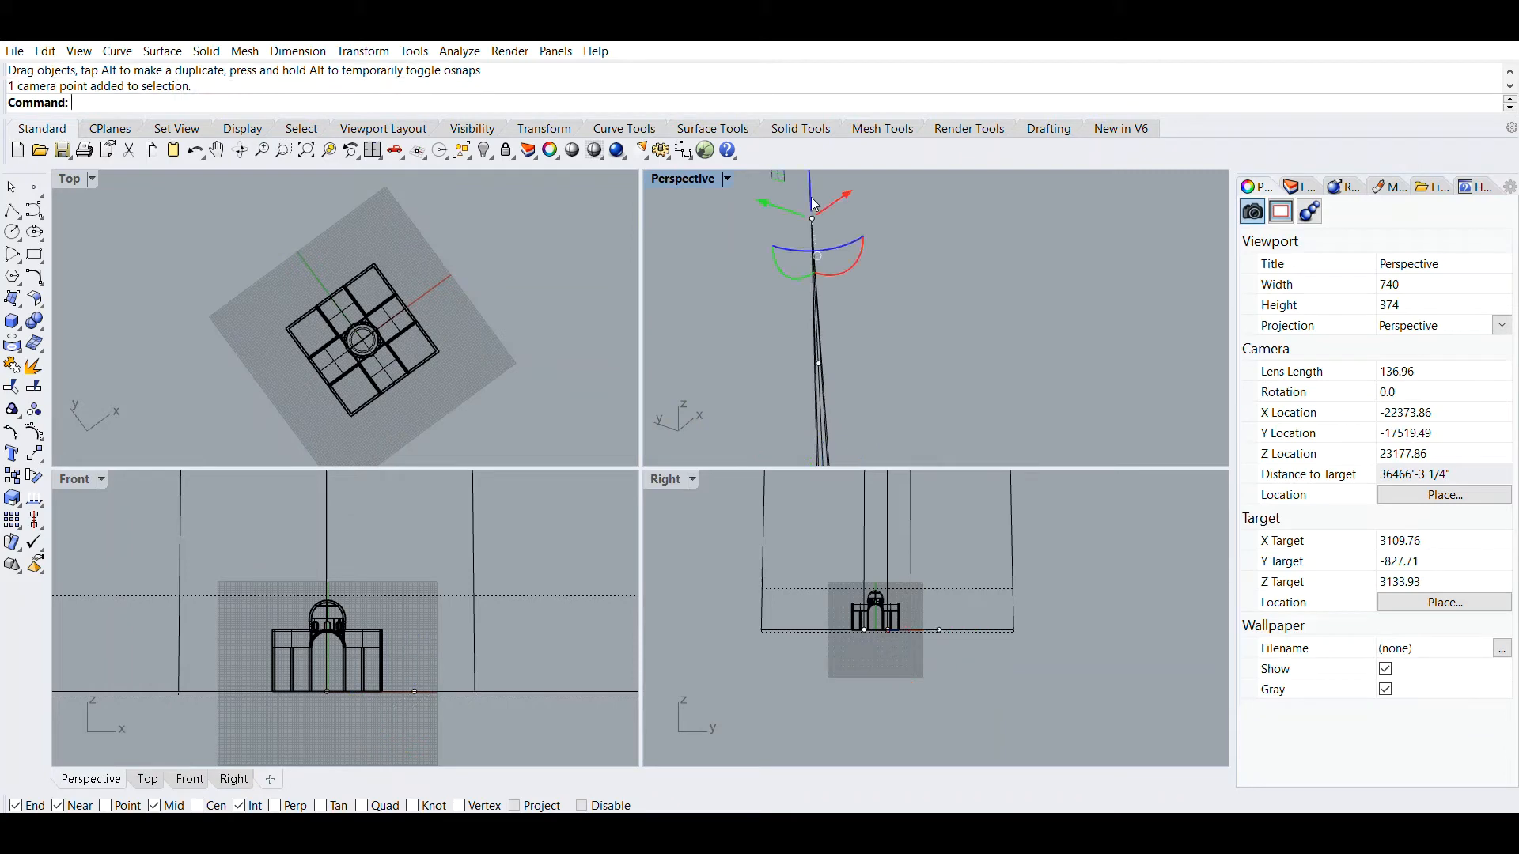
drag(812, 218, 898, 381)
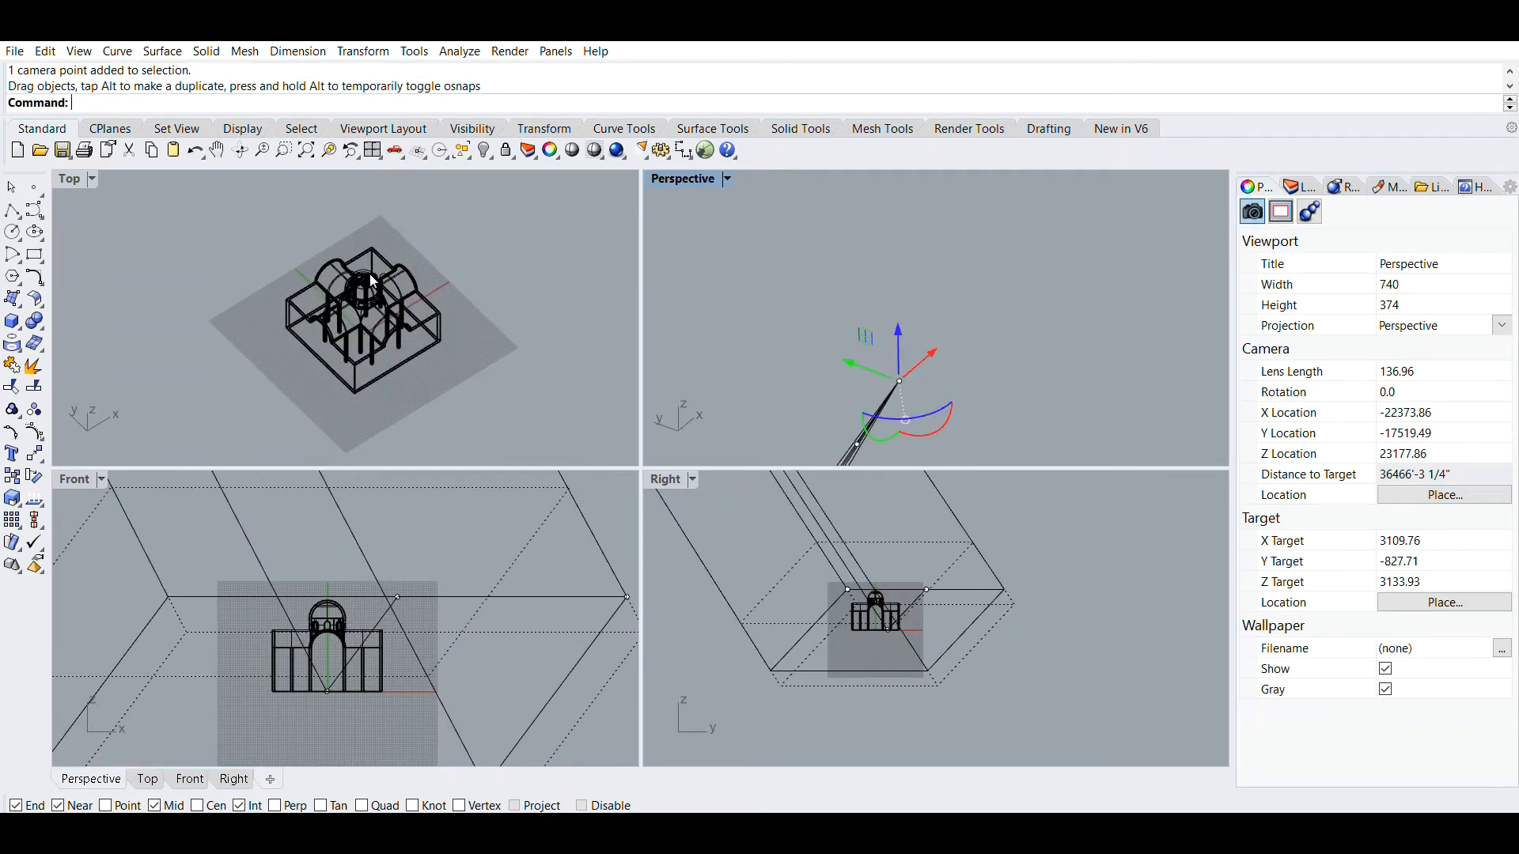
scroll(356, 363, up, 3)
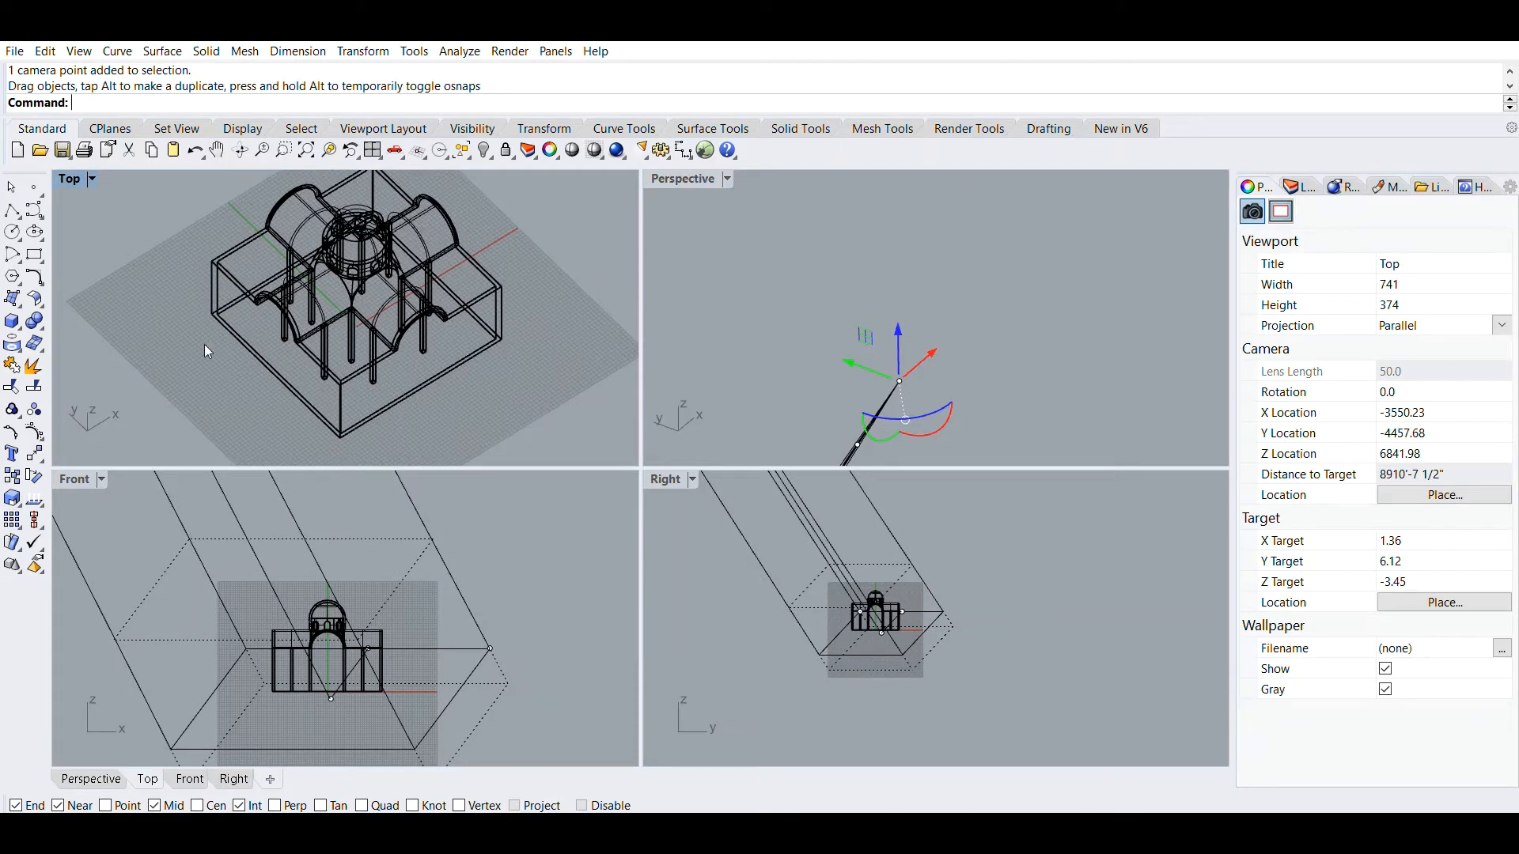
scroll(321, 336, down, 8)
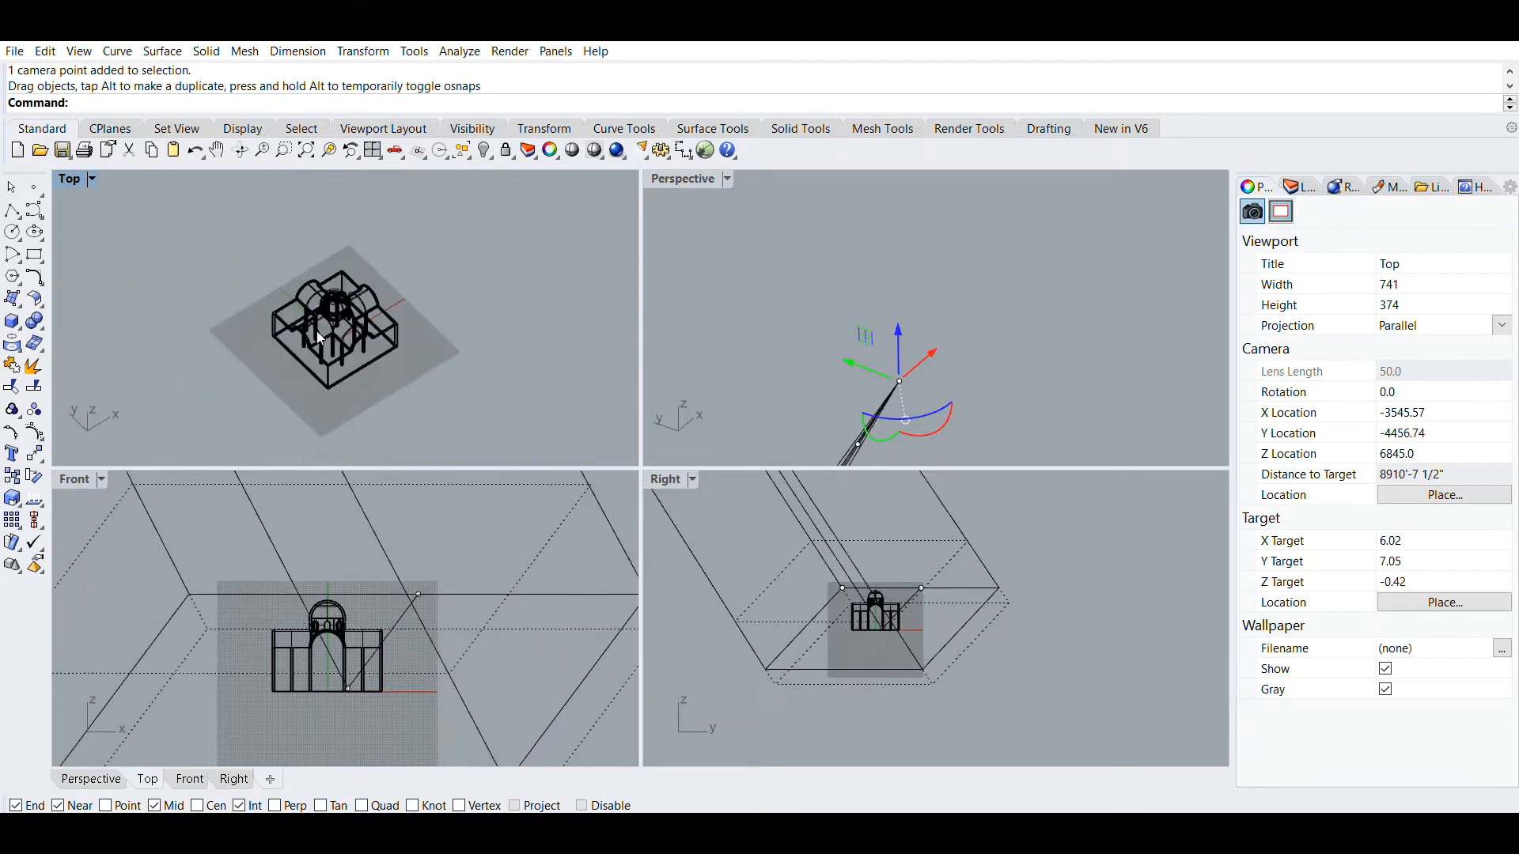
scroll(349, 318, up, 8)
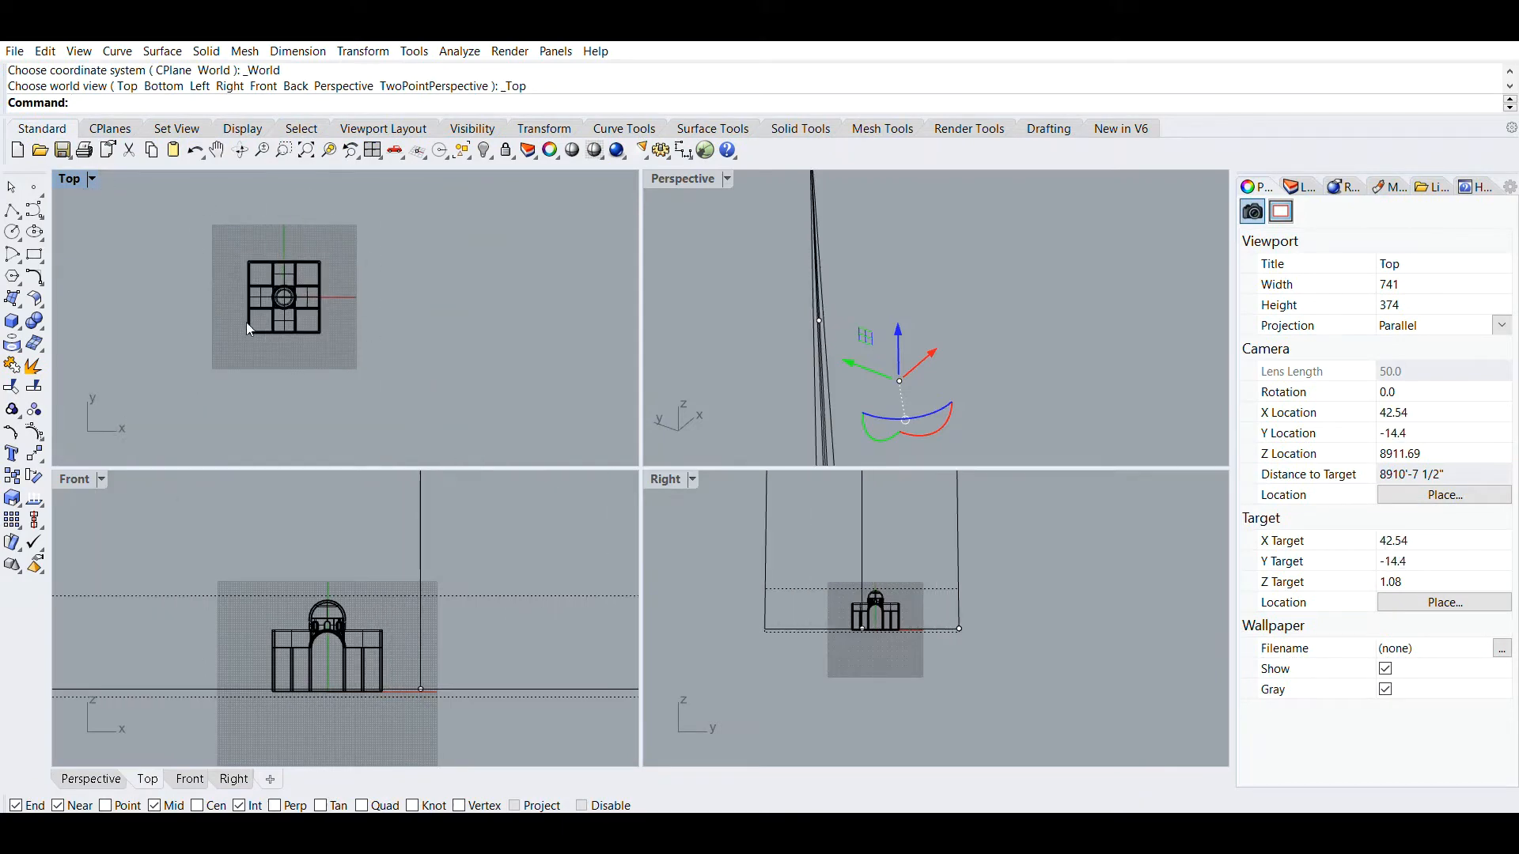
Step: Hide the Top viewport's camera object using the Camera command
scroll(245, 228, up, 3)
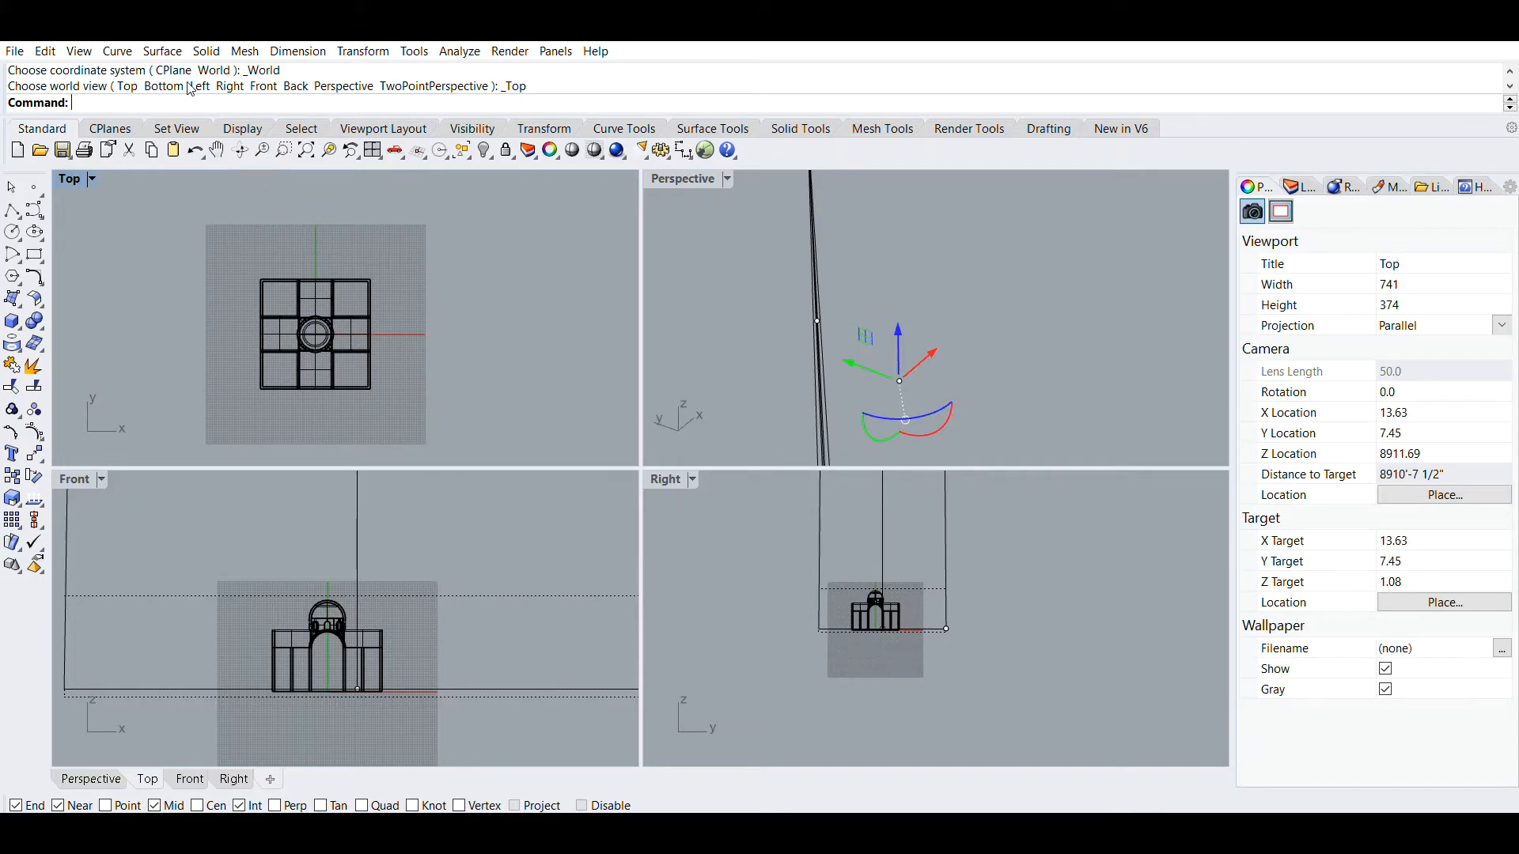
text(Camera)
key(Return)
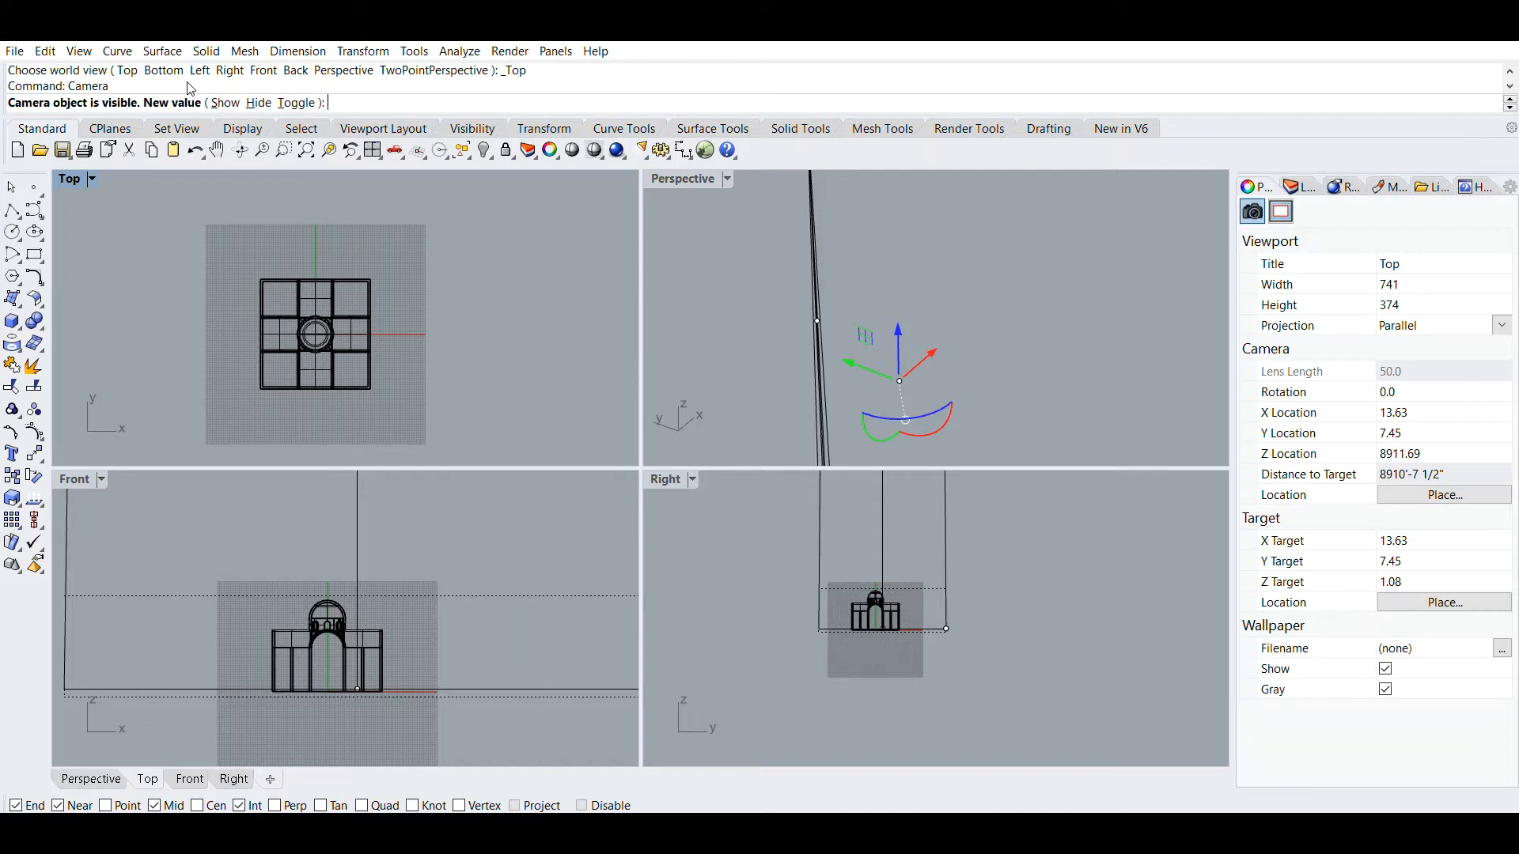
click(259, 102)
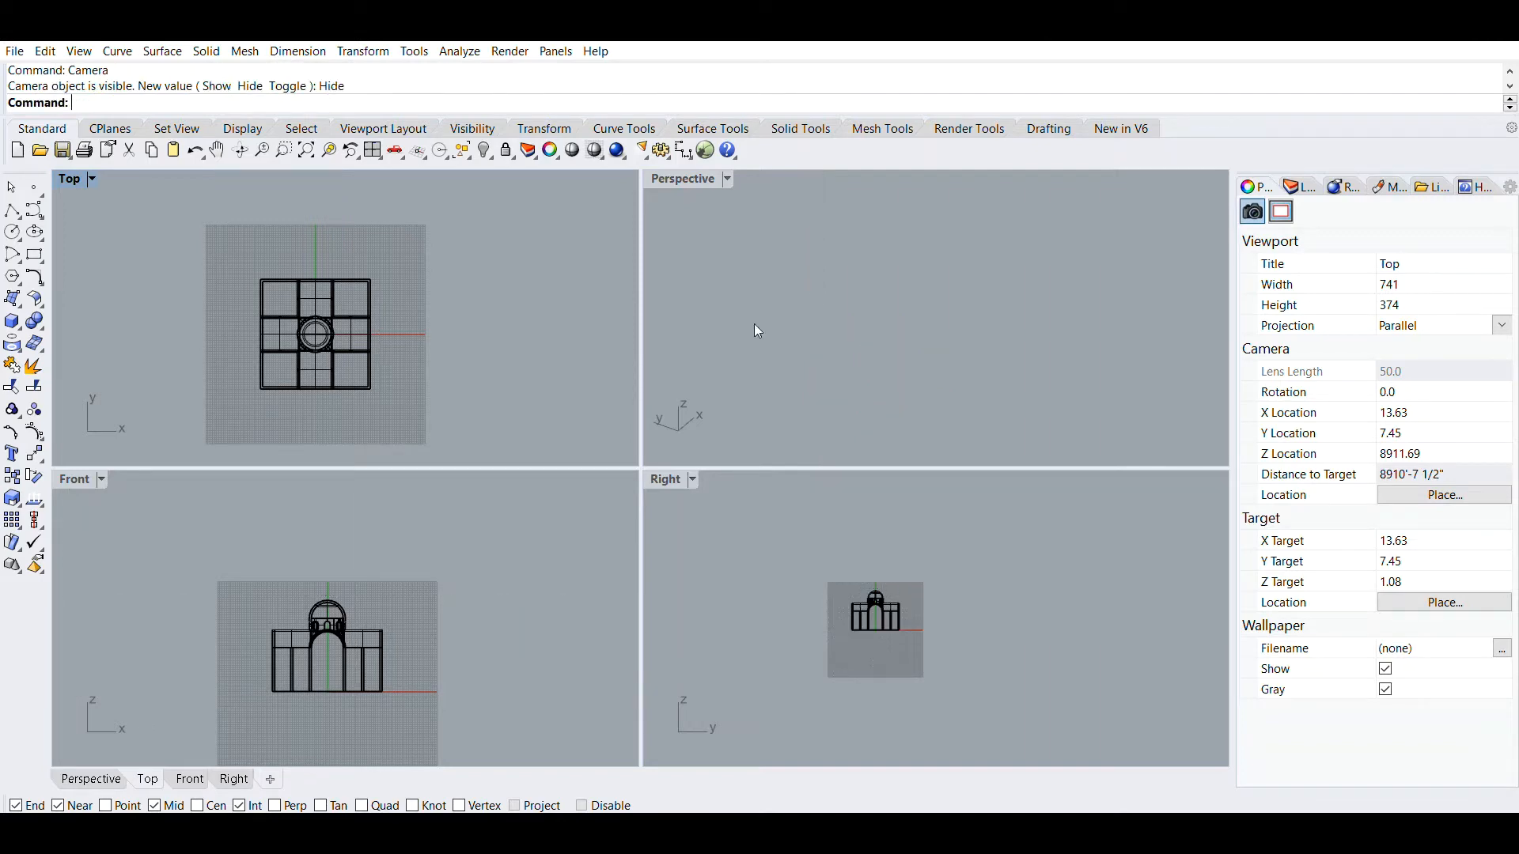
Step: Activate the Perspective viewport, frame the building in it and show its camera object using the Camera command
click(796, 283)
scroll(799, 332, up, 20)
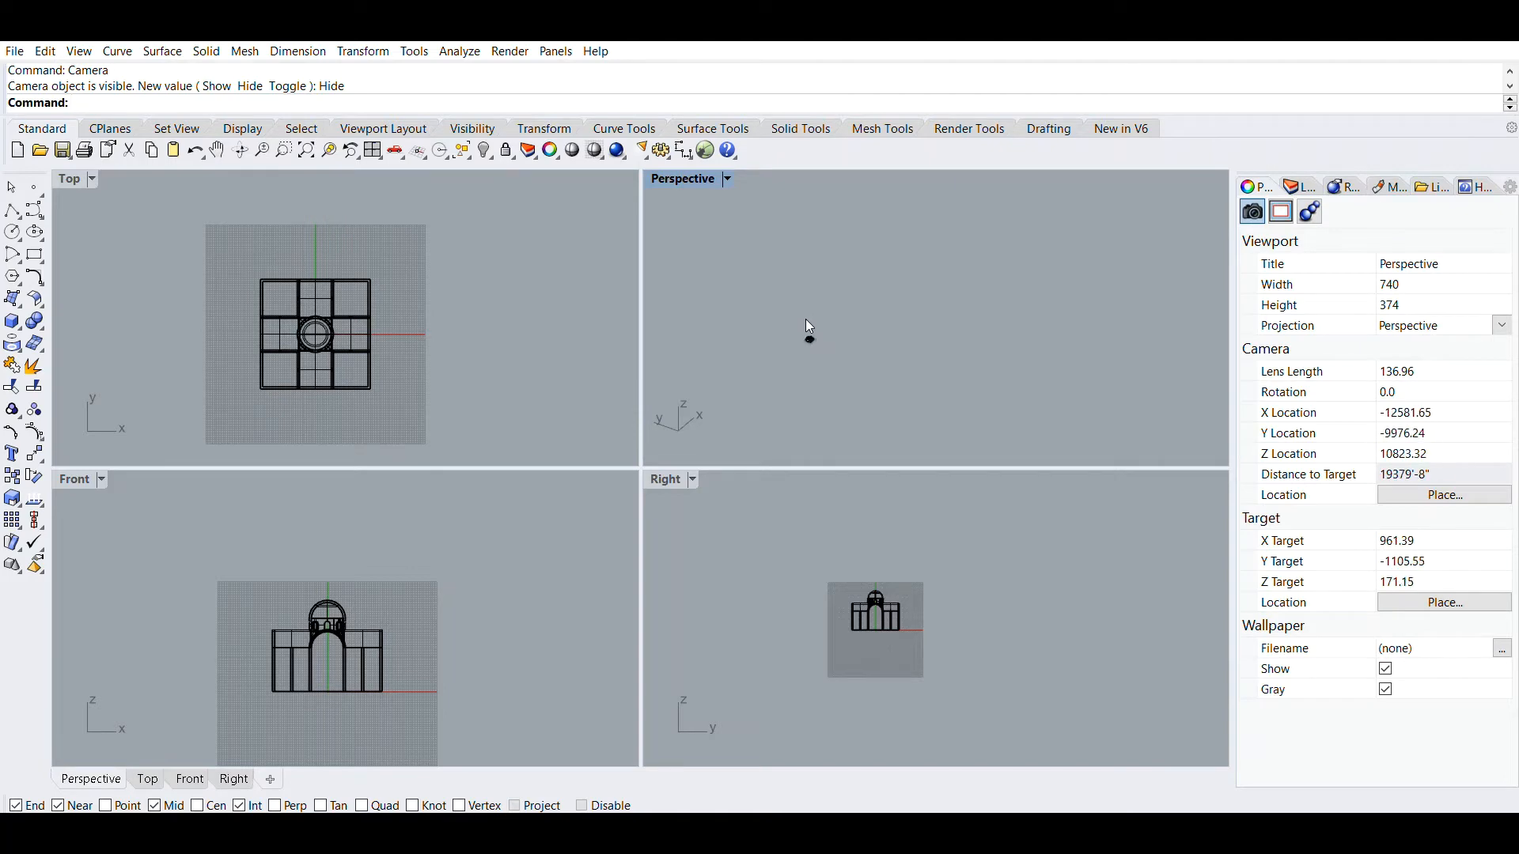
scroll(810, 326, up, 10)
right_drag(814, 315, 791, 349)
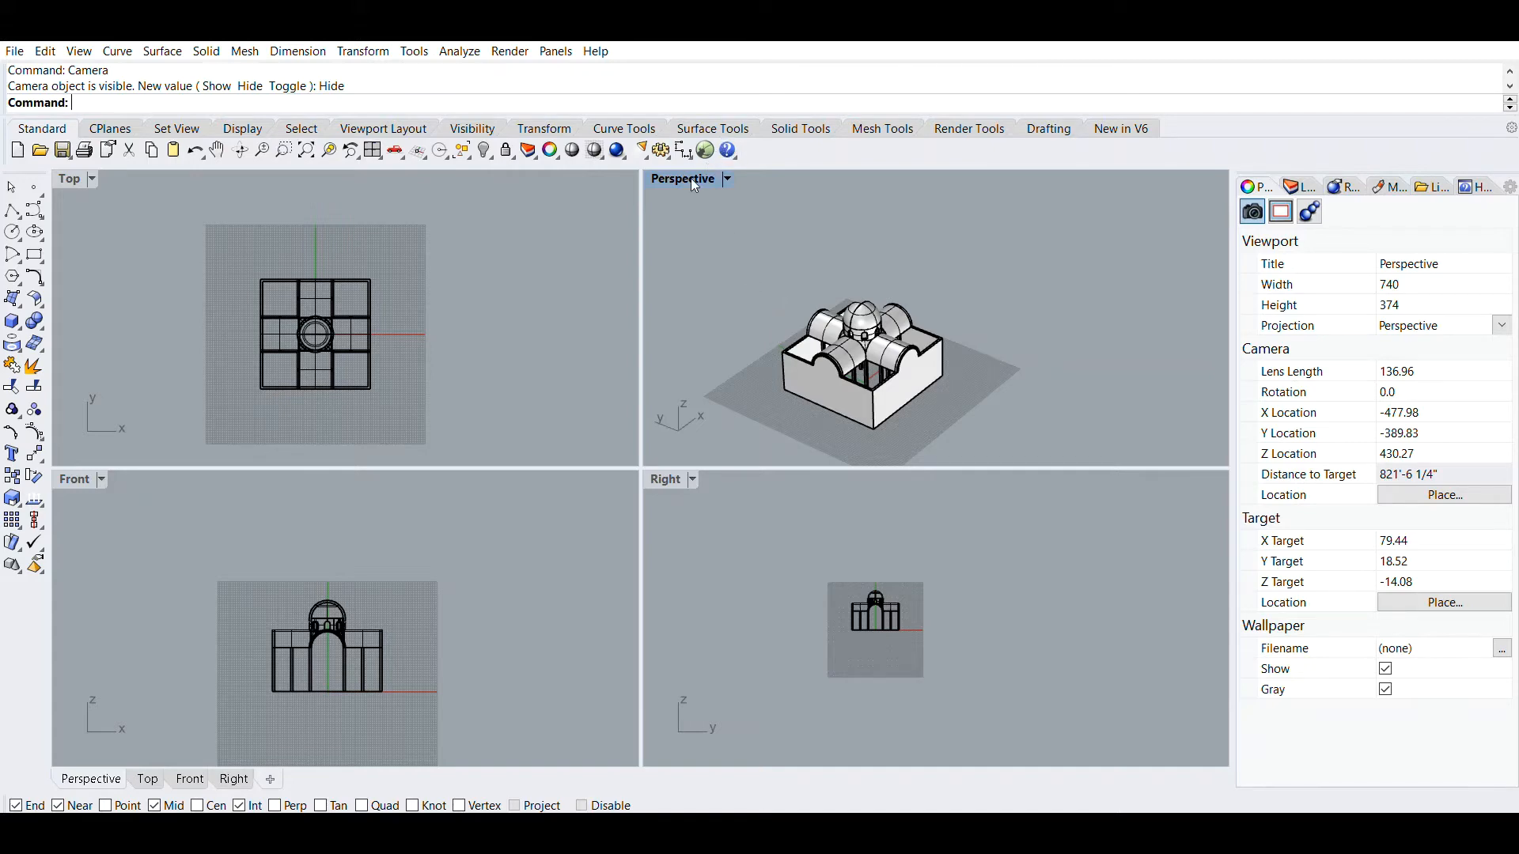
text(Camera)
key(Return)
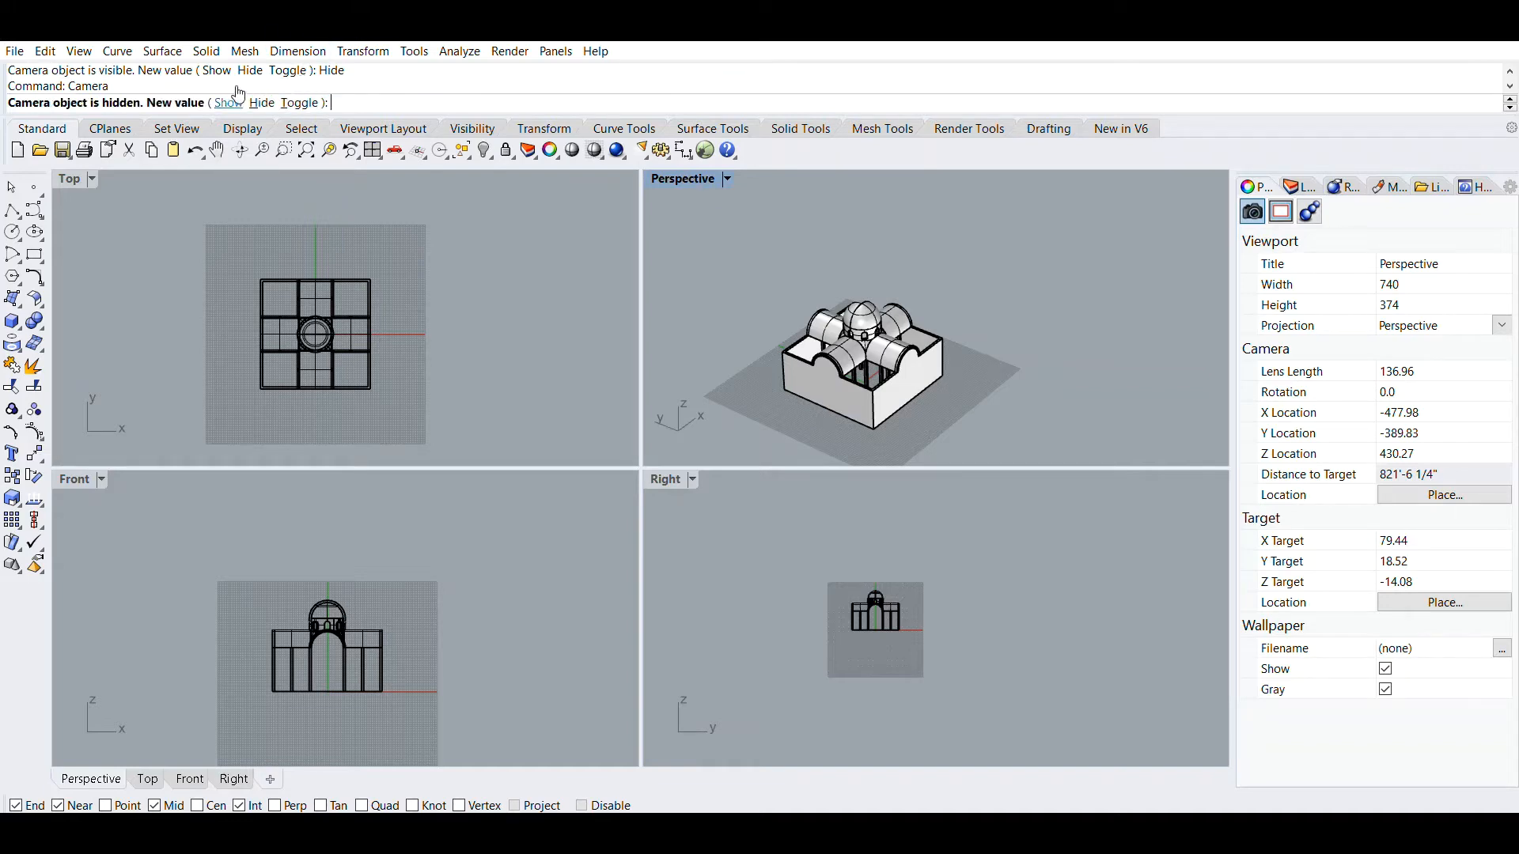
click(230, 102)
Step: Examine how the Perspective camera's frustum in the other viewports responds to zooming and orbiting the Perspective view
scroll(747, 360, down, 5)
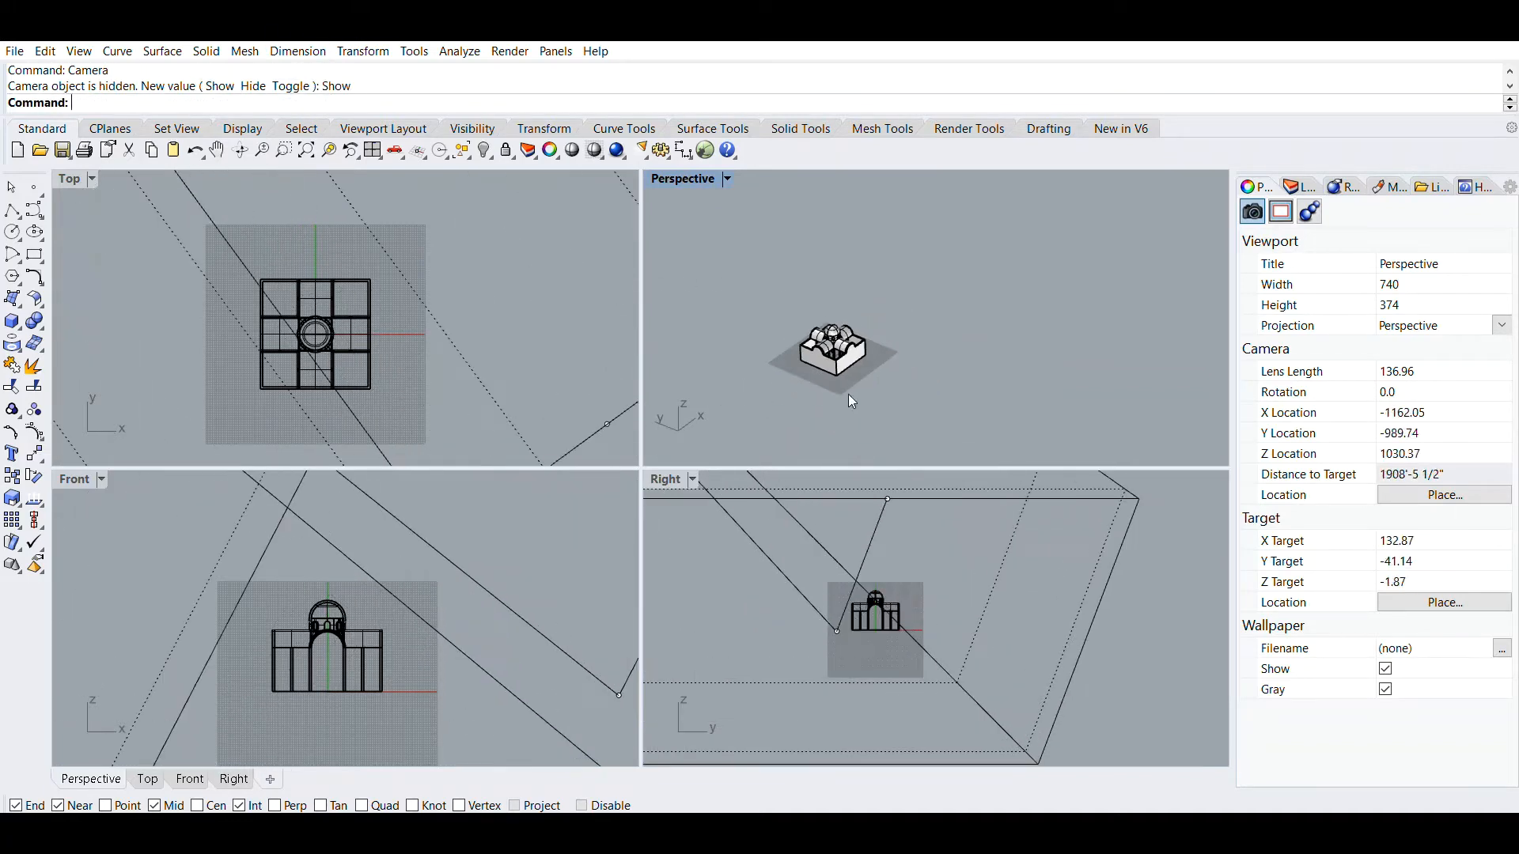
scroll(748, 360, down, 2)
scroll(357, 335, down, 10)
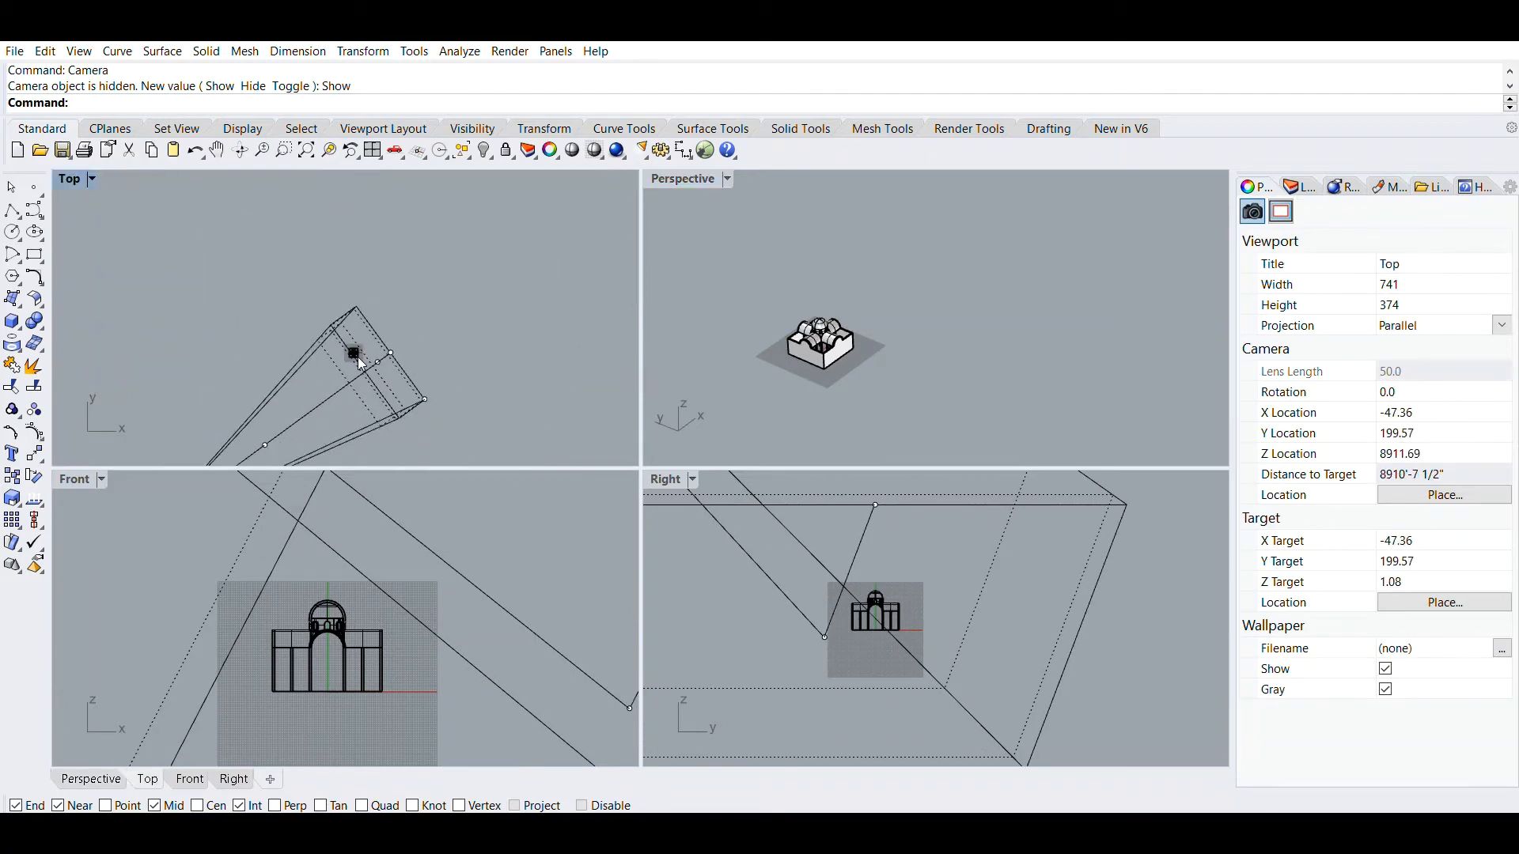
scroll(807, 350, up, 5)
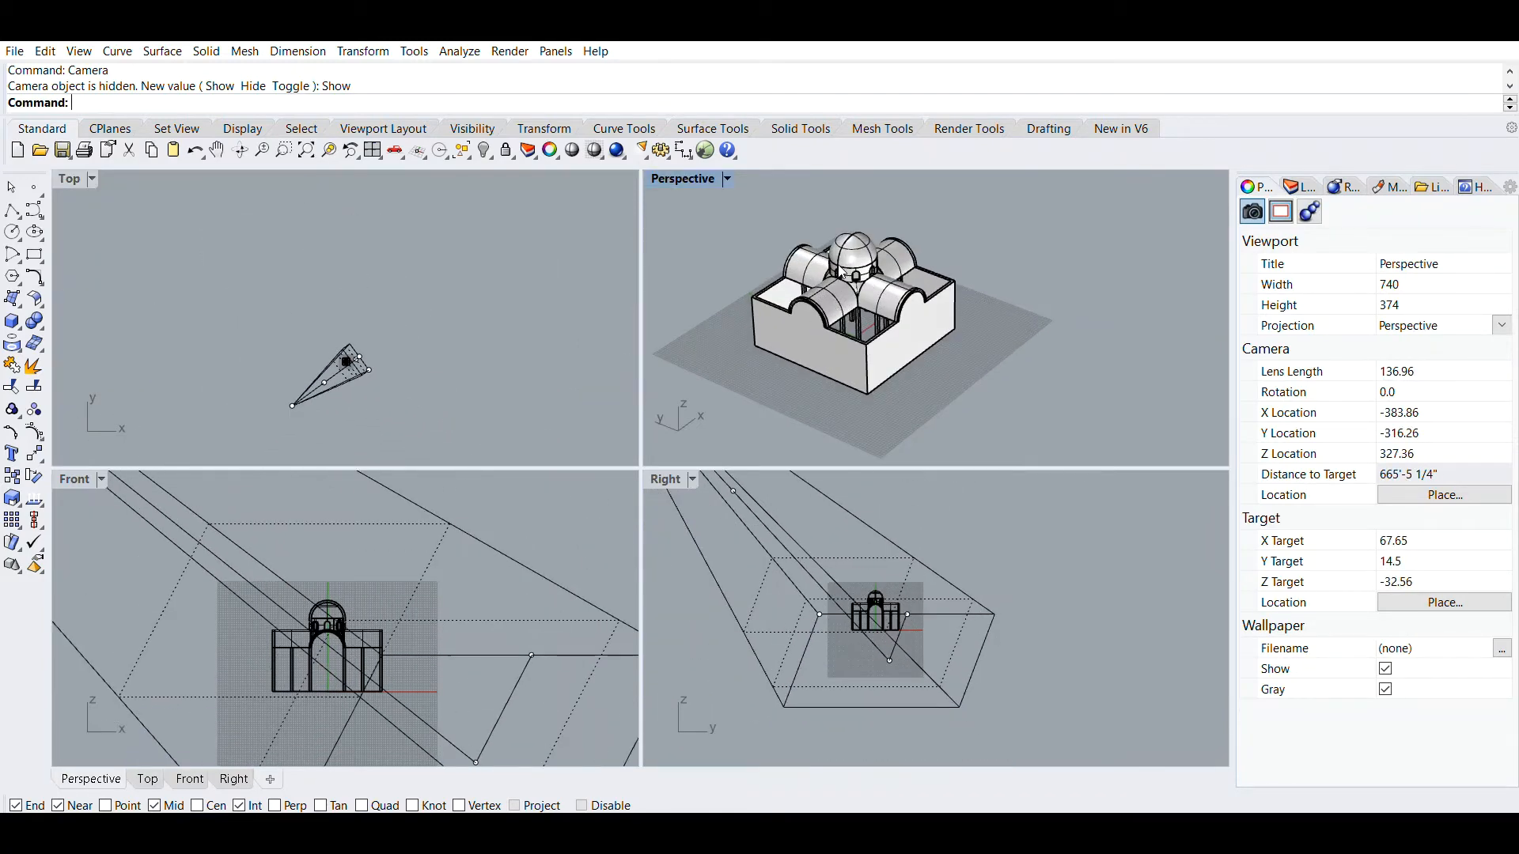
click(327, 332)
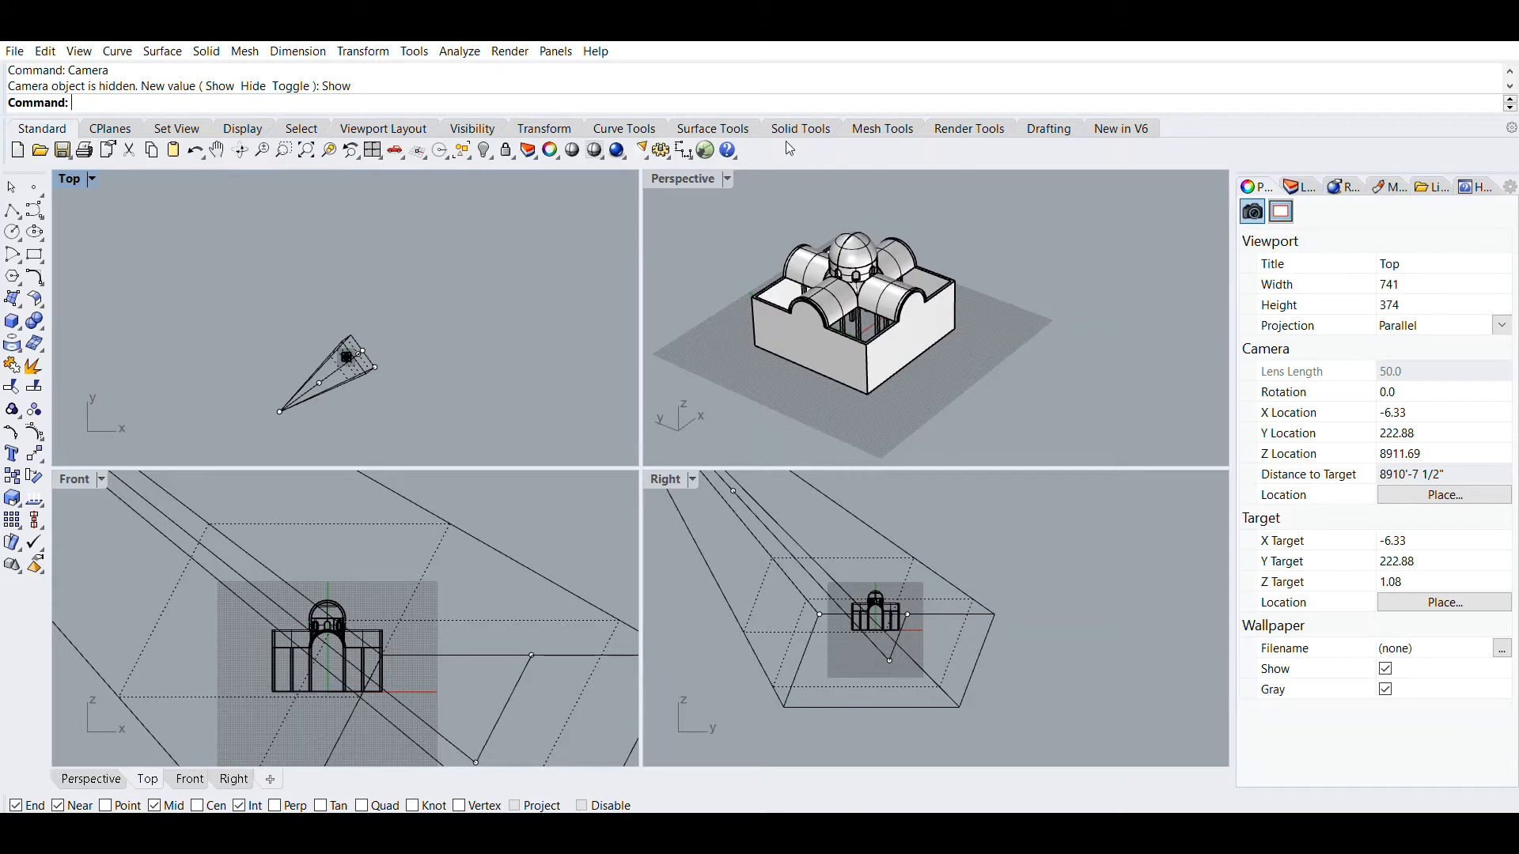
click(702, 179)
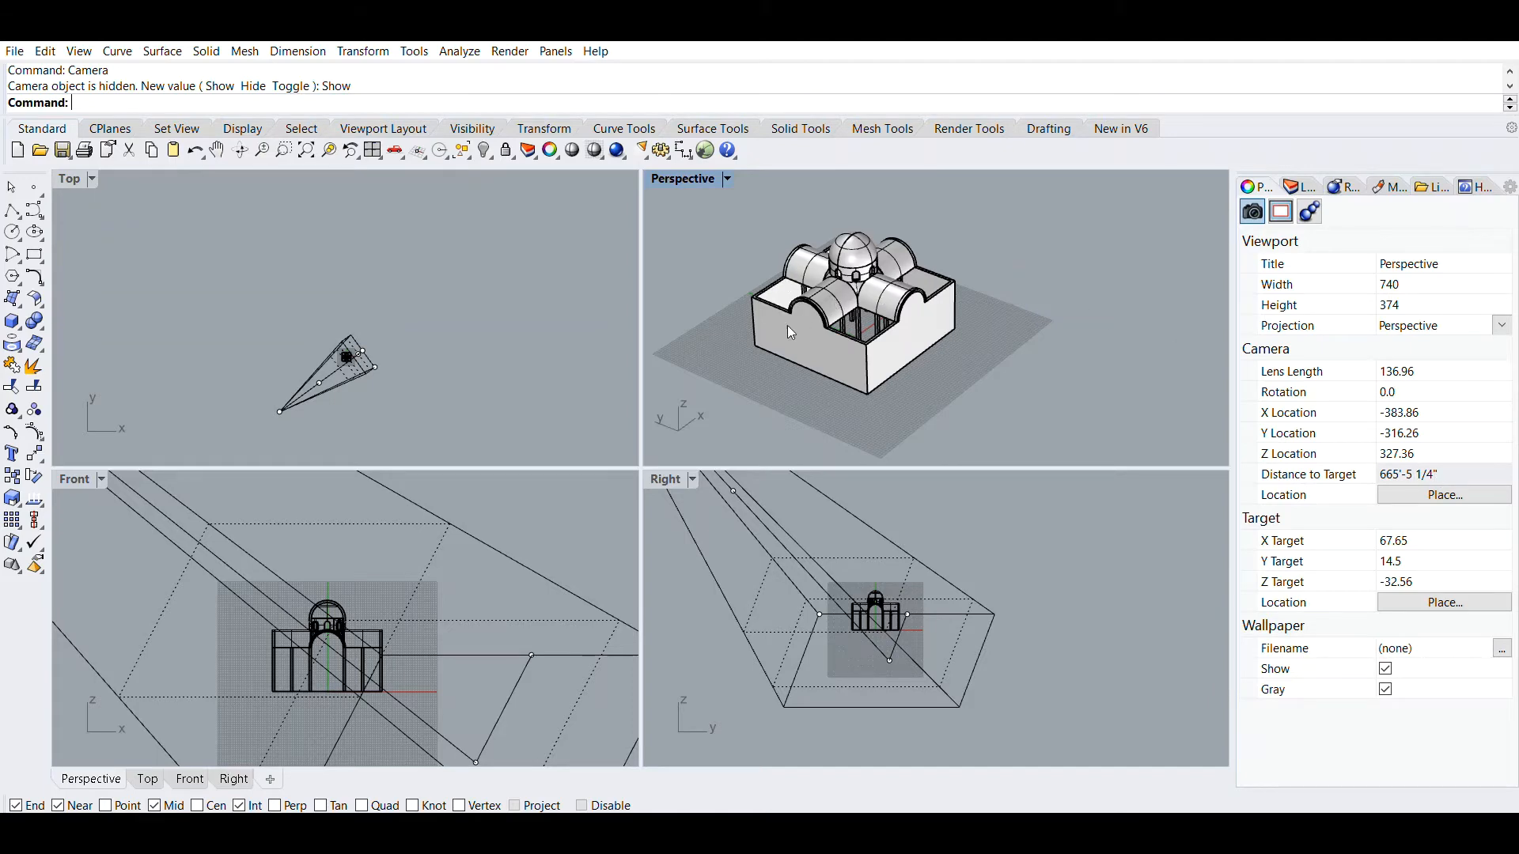
right_drag(704, 291, 841, 303)
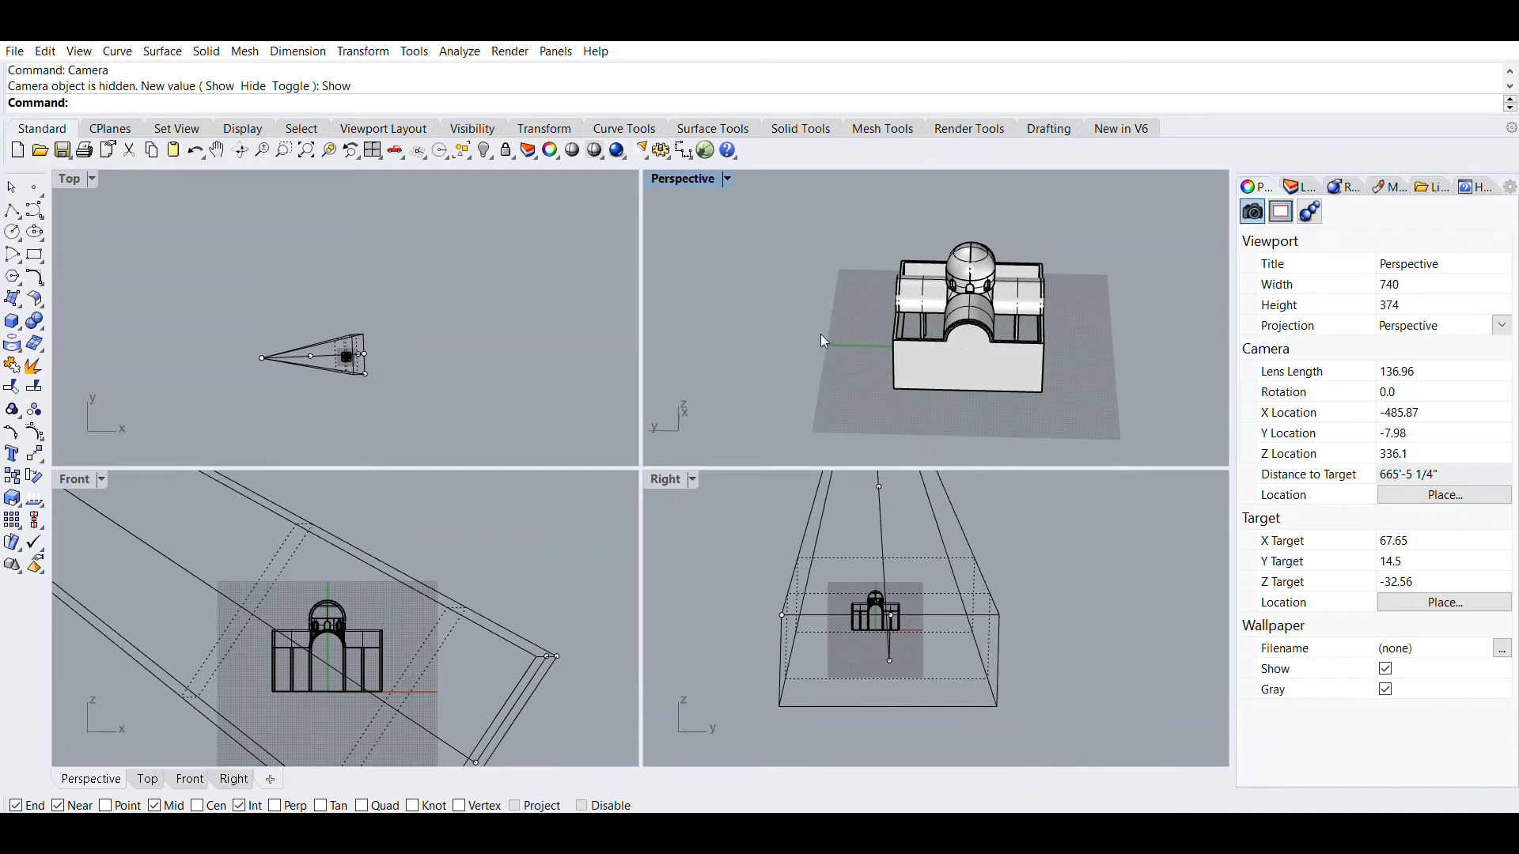
right_drag(1019, 349, 975, 344)
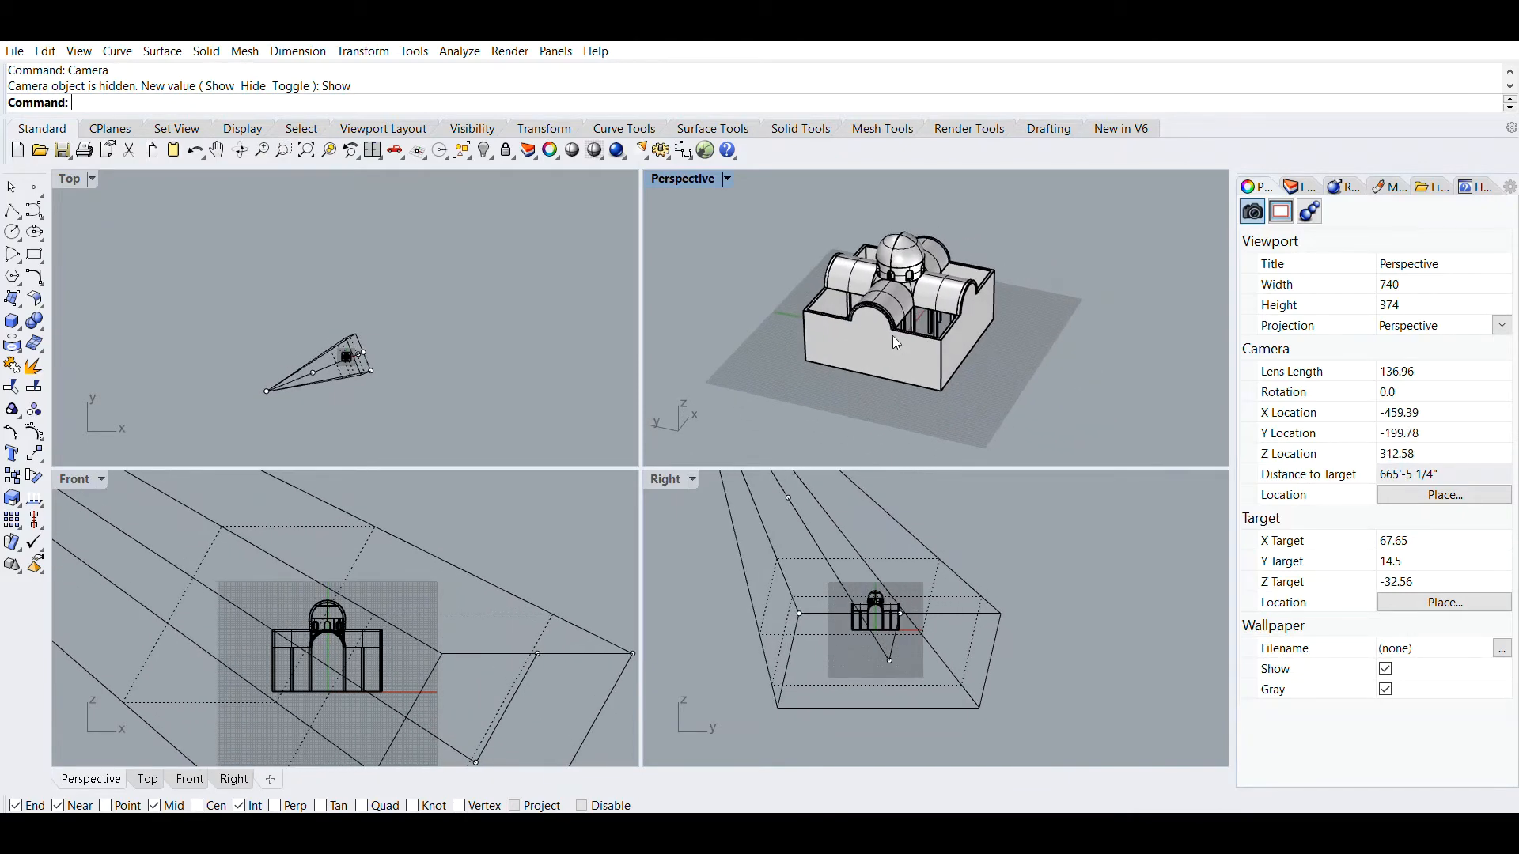
Step: Draw a tall door-shaped rectangle in the Front view, standing on the base line of the building's front wall
scroll(892, 335, up, 4)
right_drag(873, 357, 888, 345)
scroll(327, 679, up, 2)
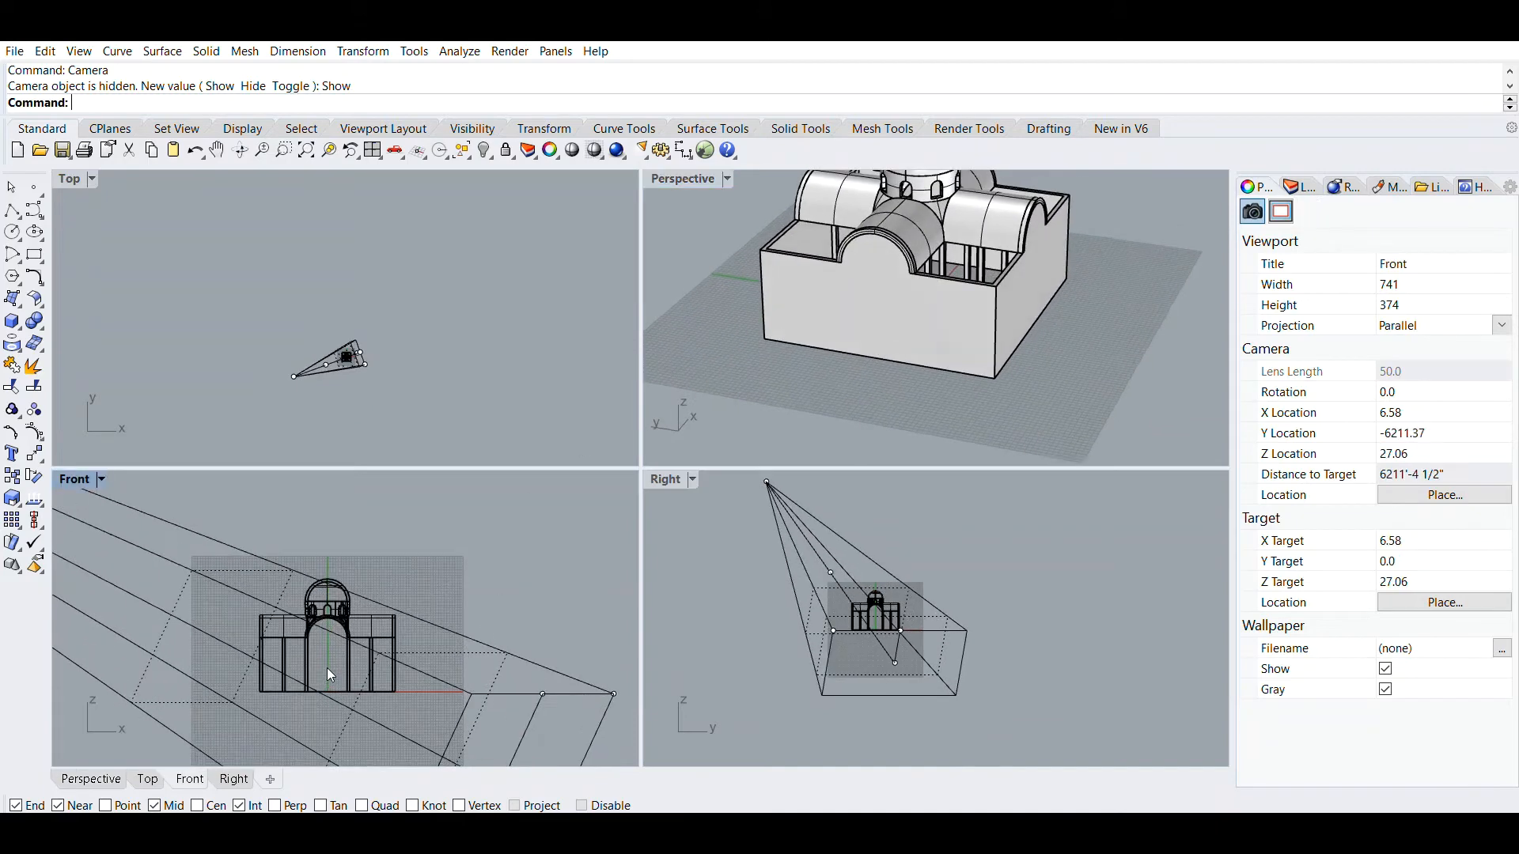
right_drag(331, 675, 356, 608)
scroll(357, 607, up, 3)
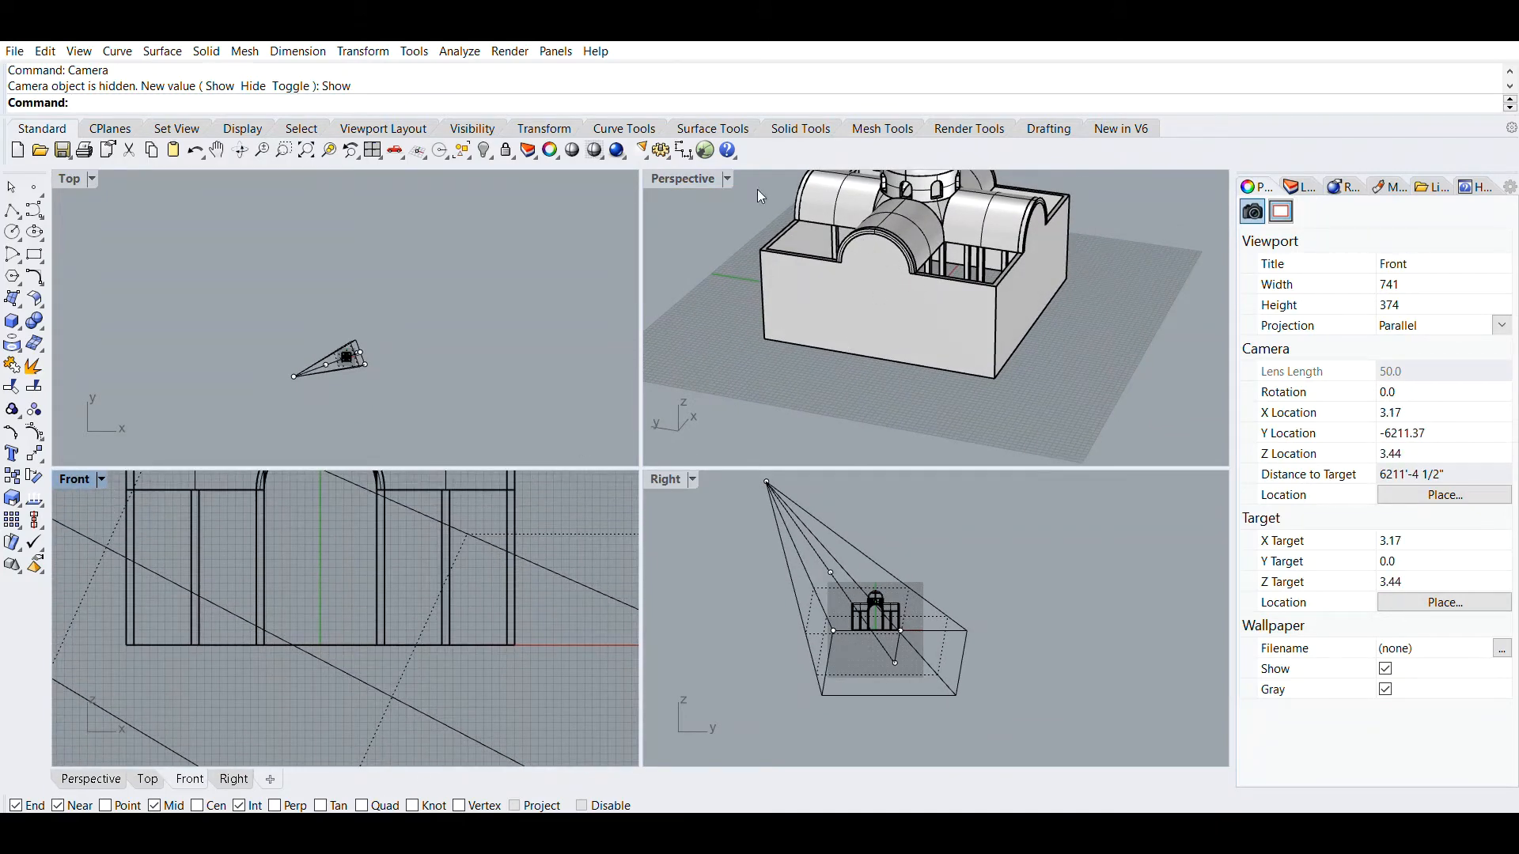
right_drag(919, 204, 914, 317)
right_drag(445, 595, 438, 581)
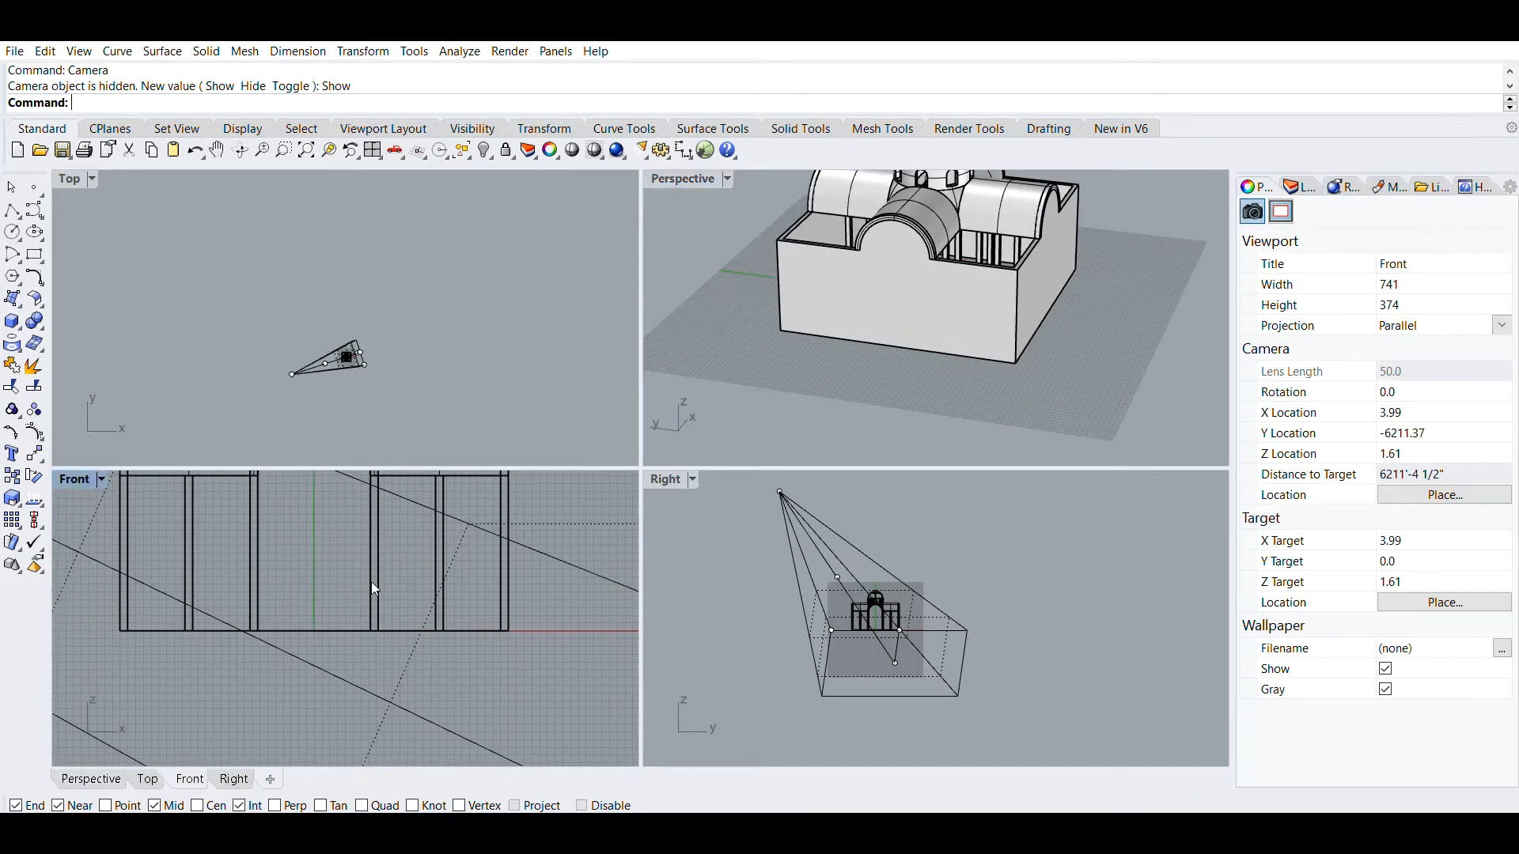
click(34, 255)
scroll(336, 593, up, 1)
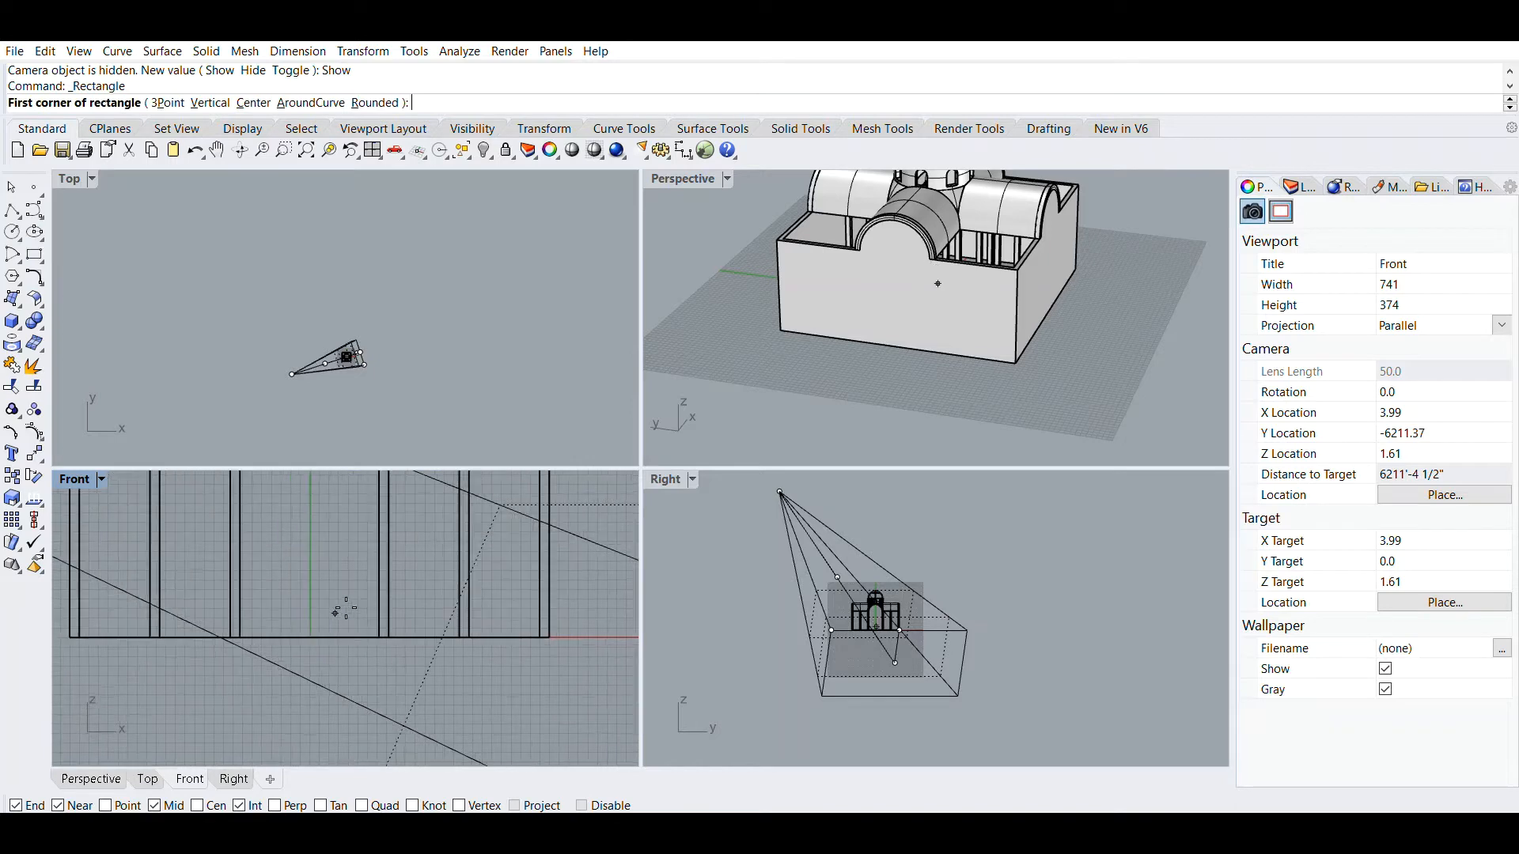
click(353, 637)
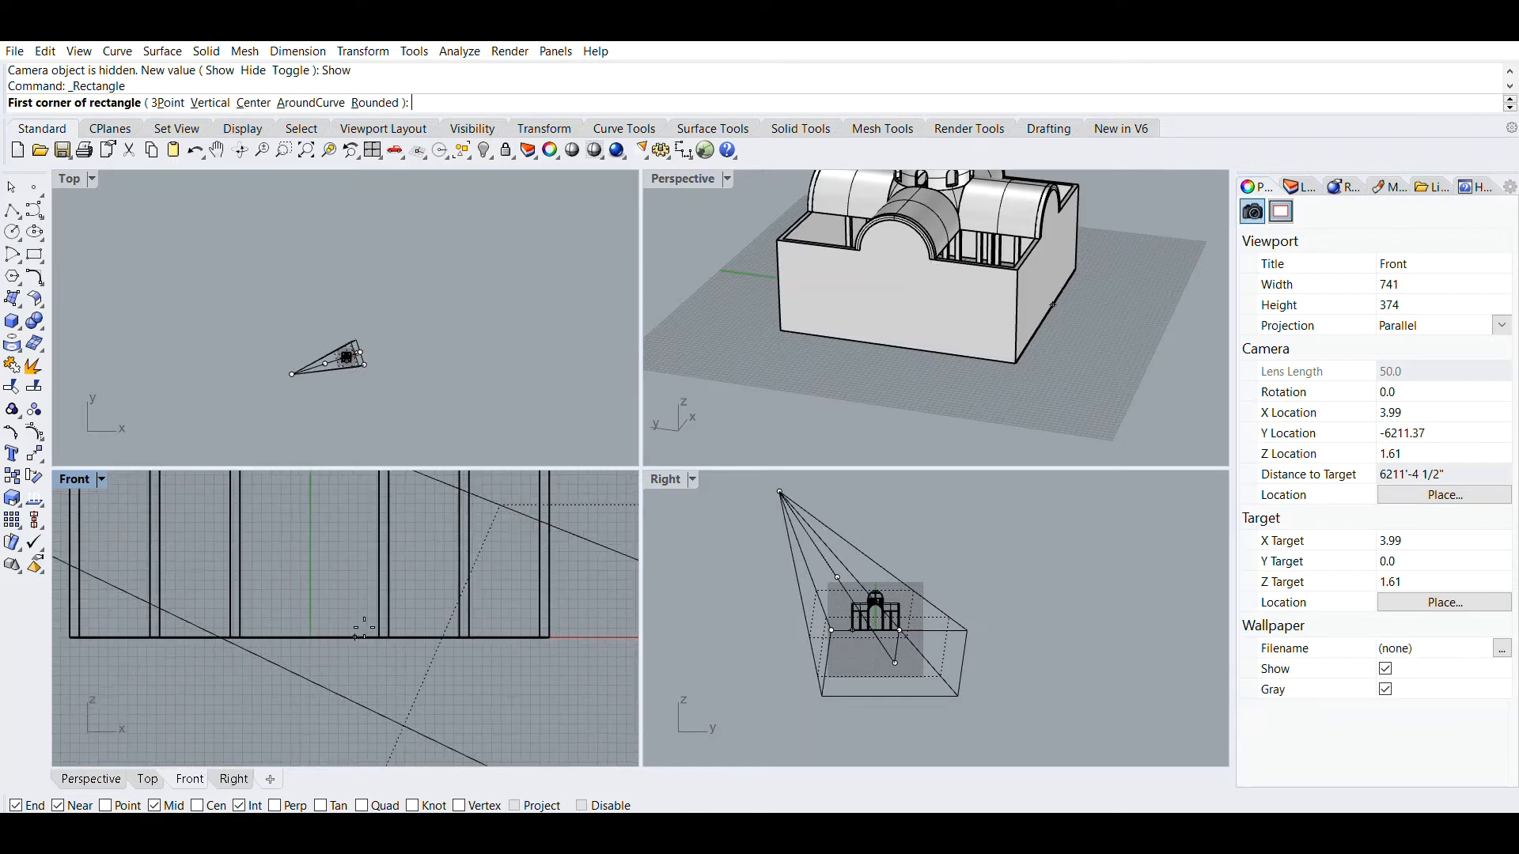
click(309, 515)
click(354, 578)
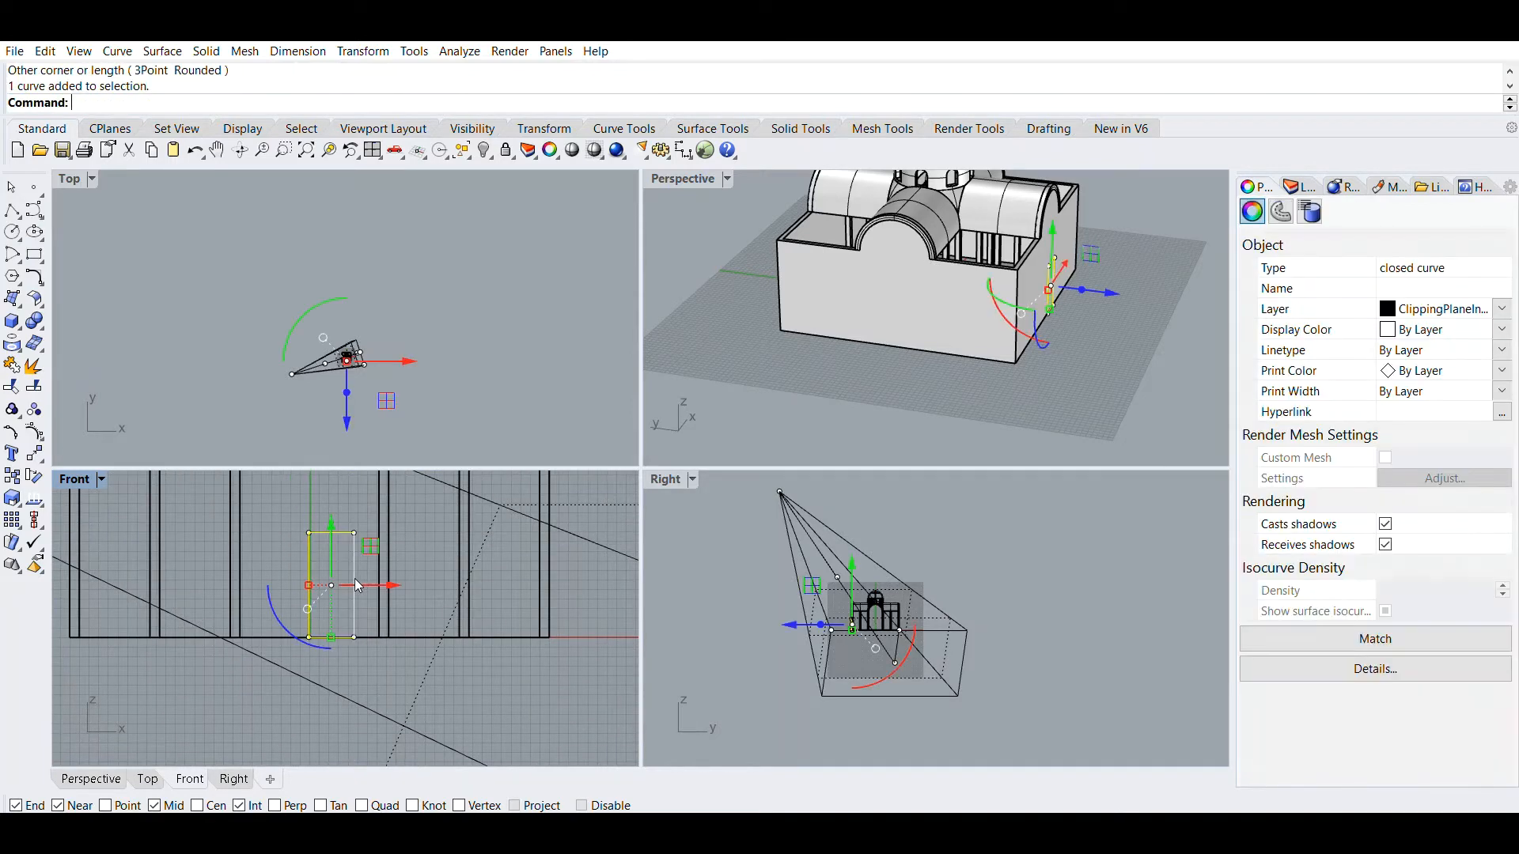
Step: Move the door rectangle so it is centred on the vertical axis with its bottom edge on the building's base line
text(Move)
key(Return)
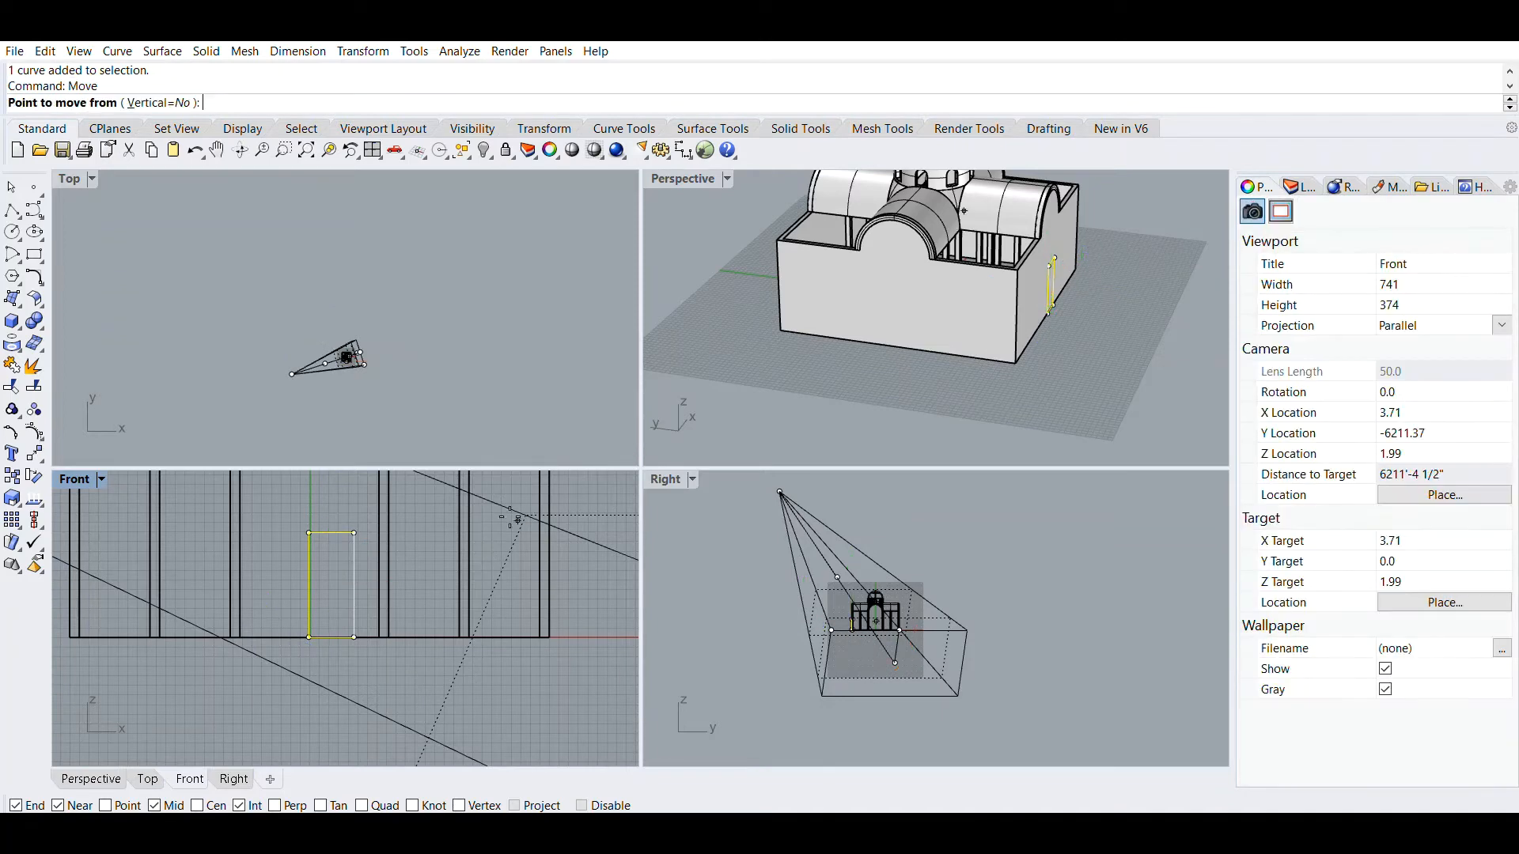
click(331, 637)
click(309, 585)
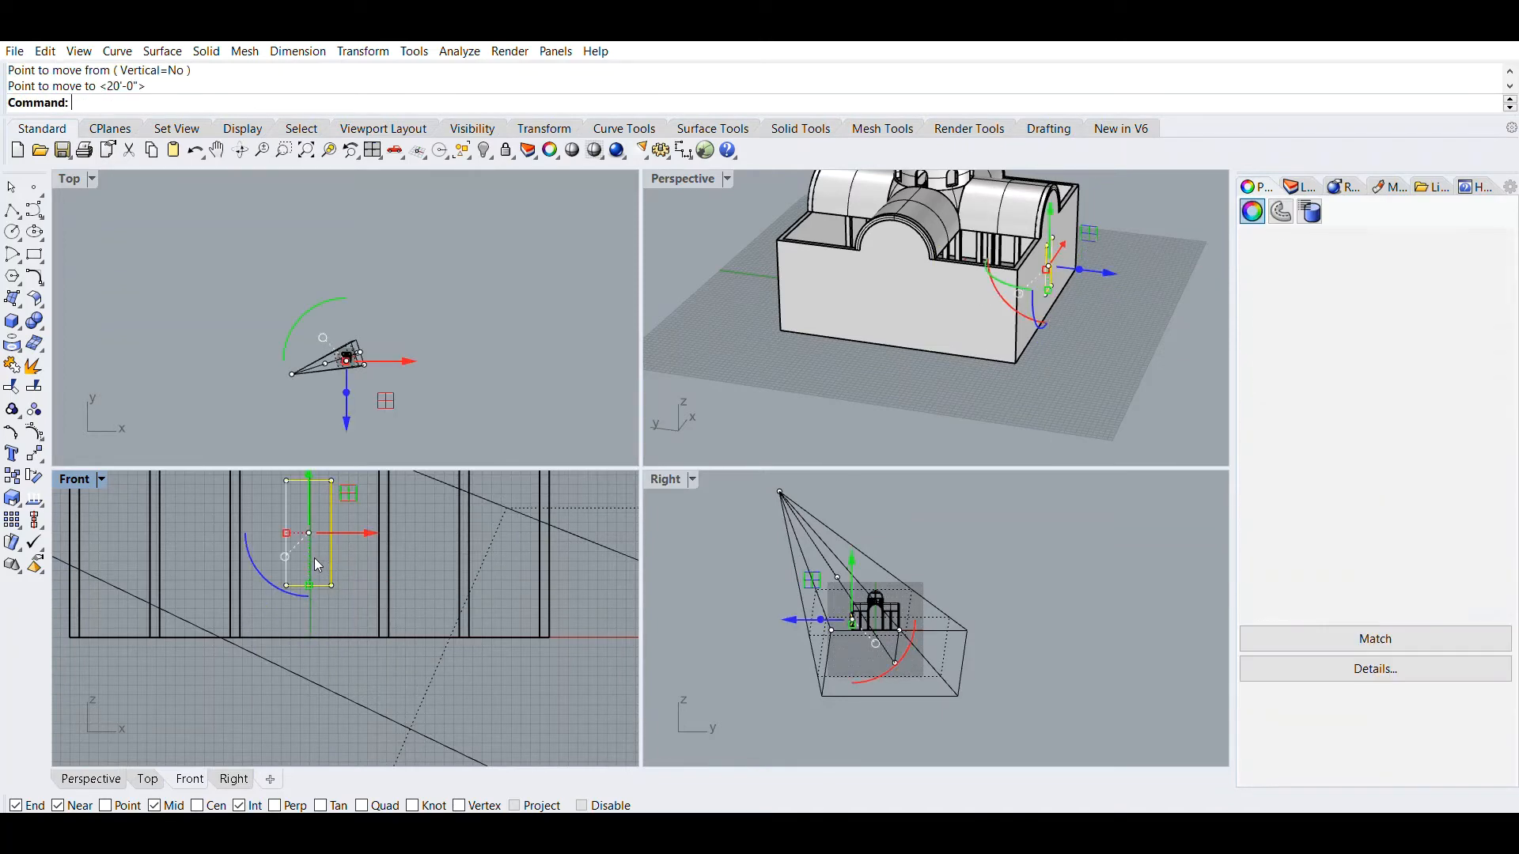
key(Return)
click(311, 584)
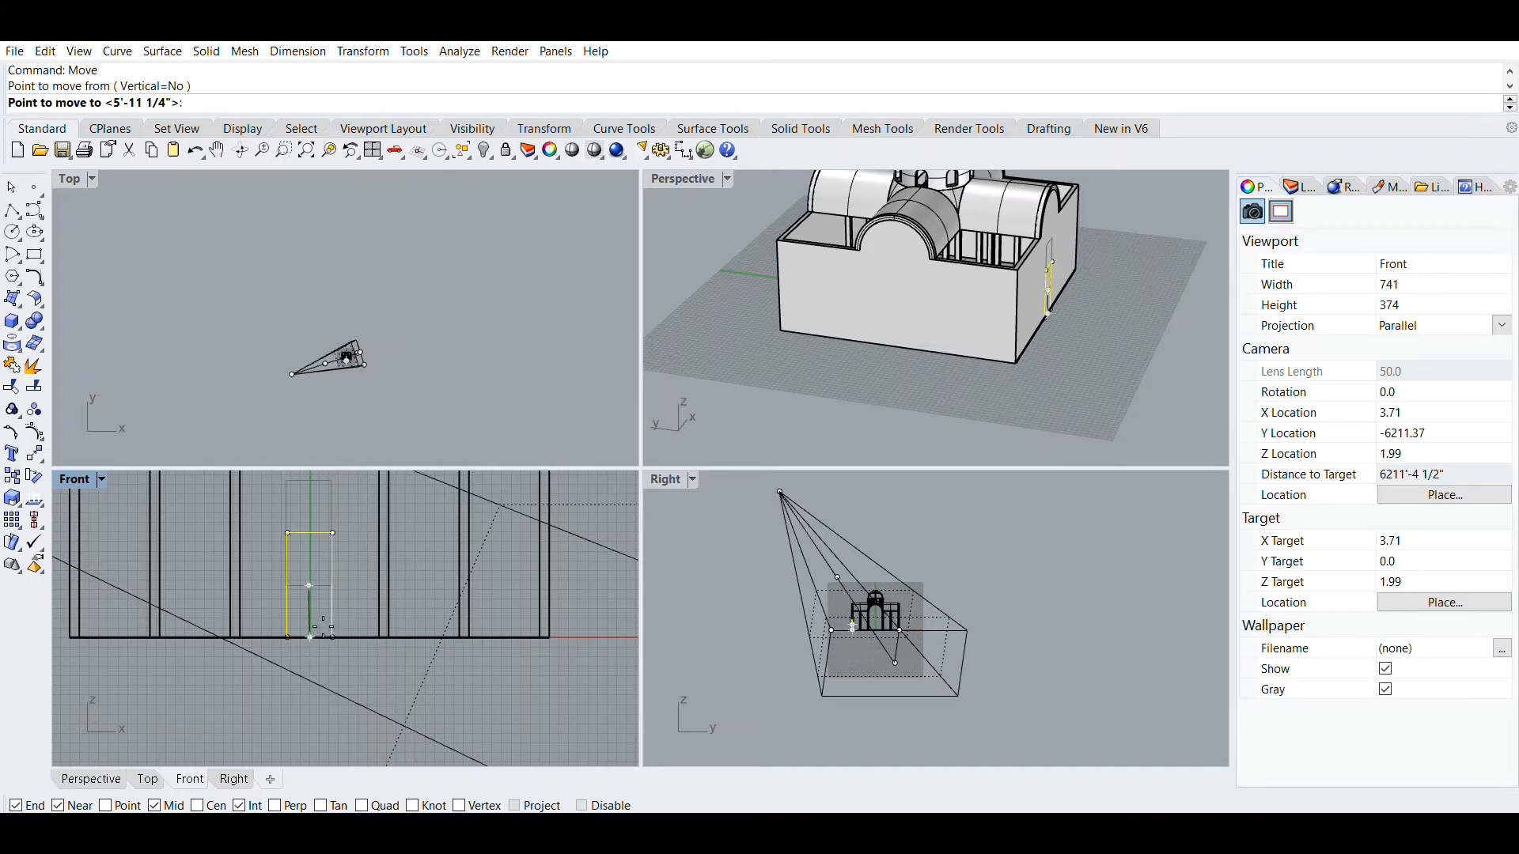
click(322, 627)
Step: Cut a door opening through the building's front and rear walls using MakeHole with the door rectangle, setting the depth point beyond the rear wall
right_drag(1095, 261, 901, 357)
scroll(901, 360, up, 4)
scroll(975, 375, down, 2)
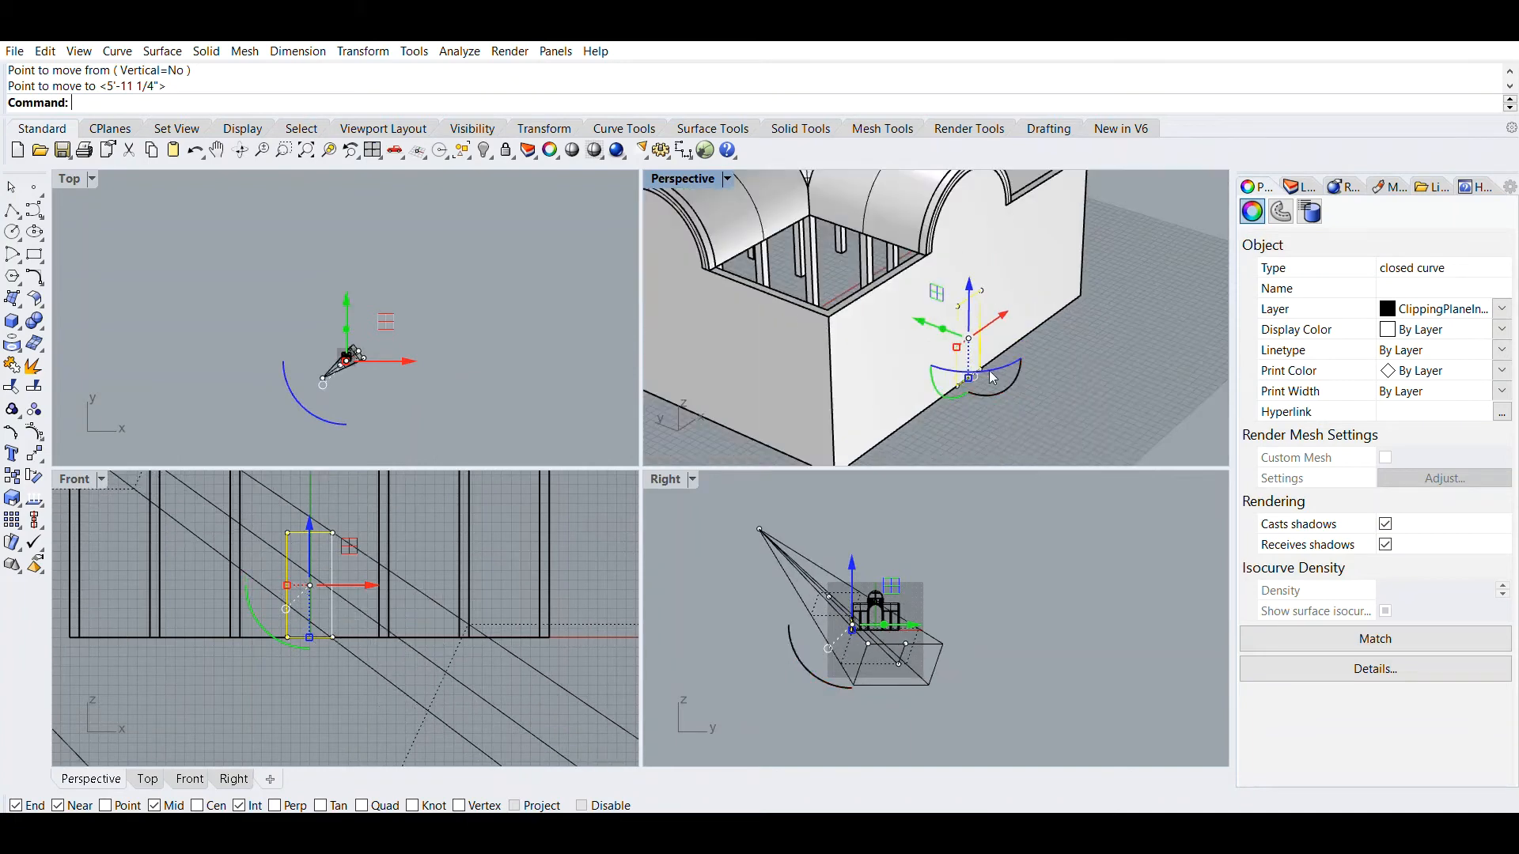
key(Escape)
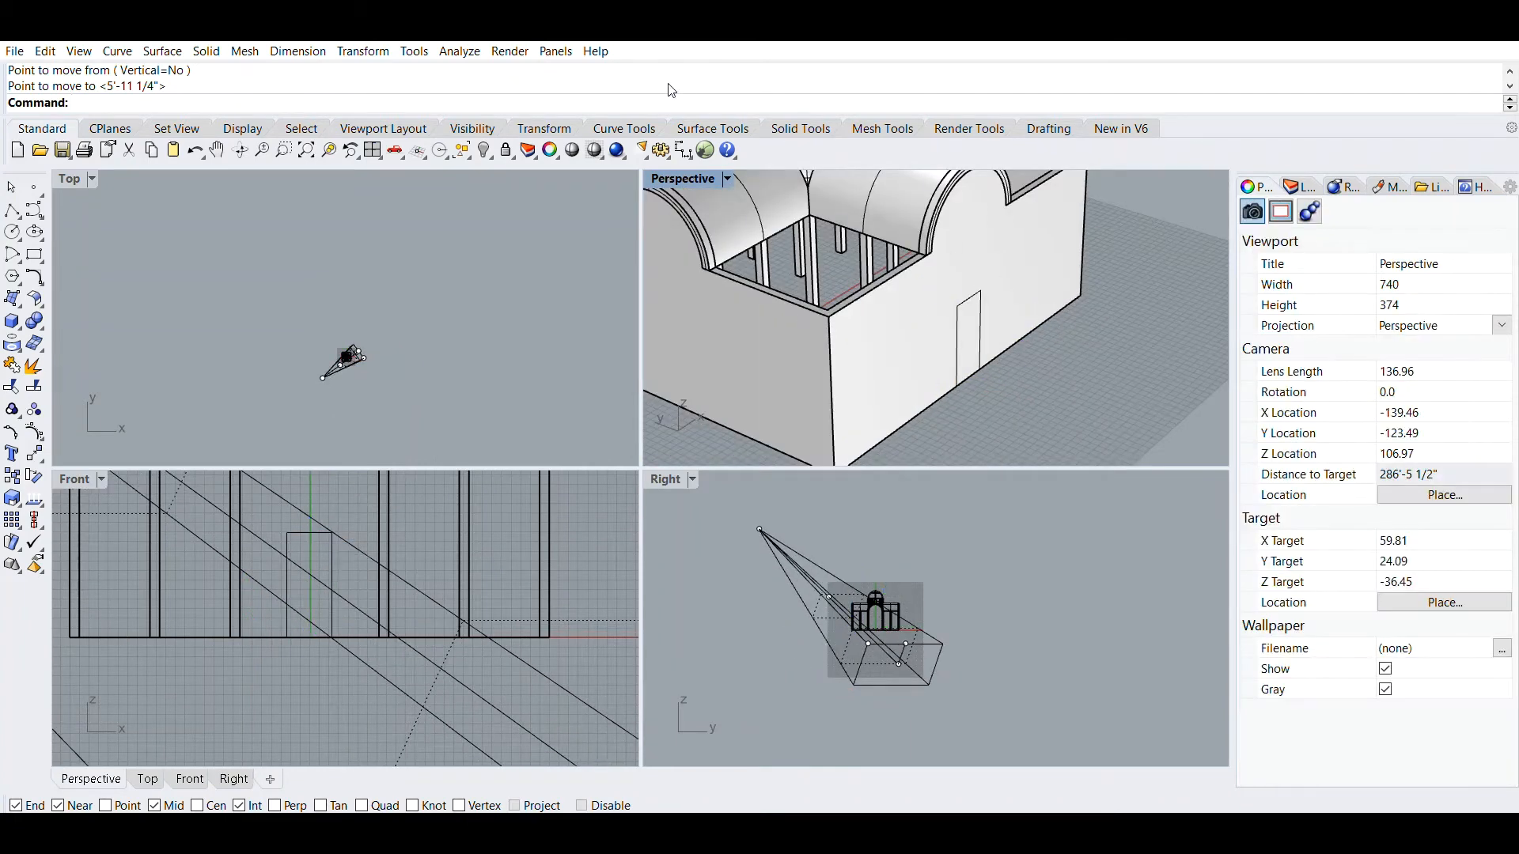
text(akeHole)
key(Return)
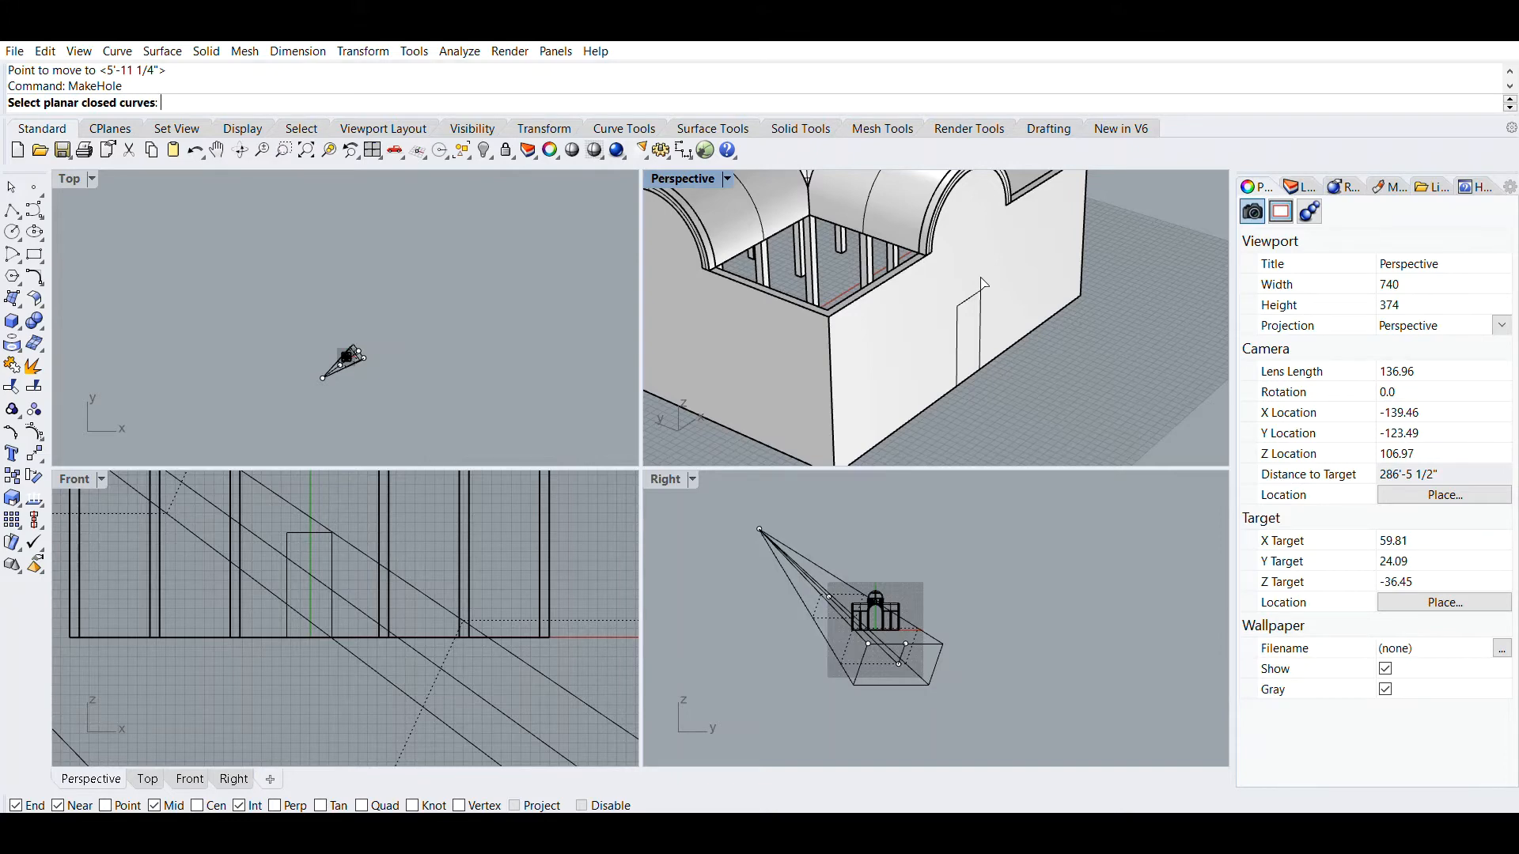
click(981, 283)
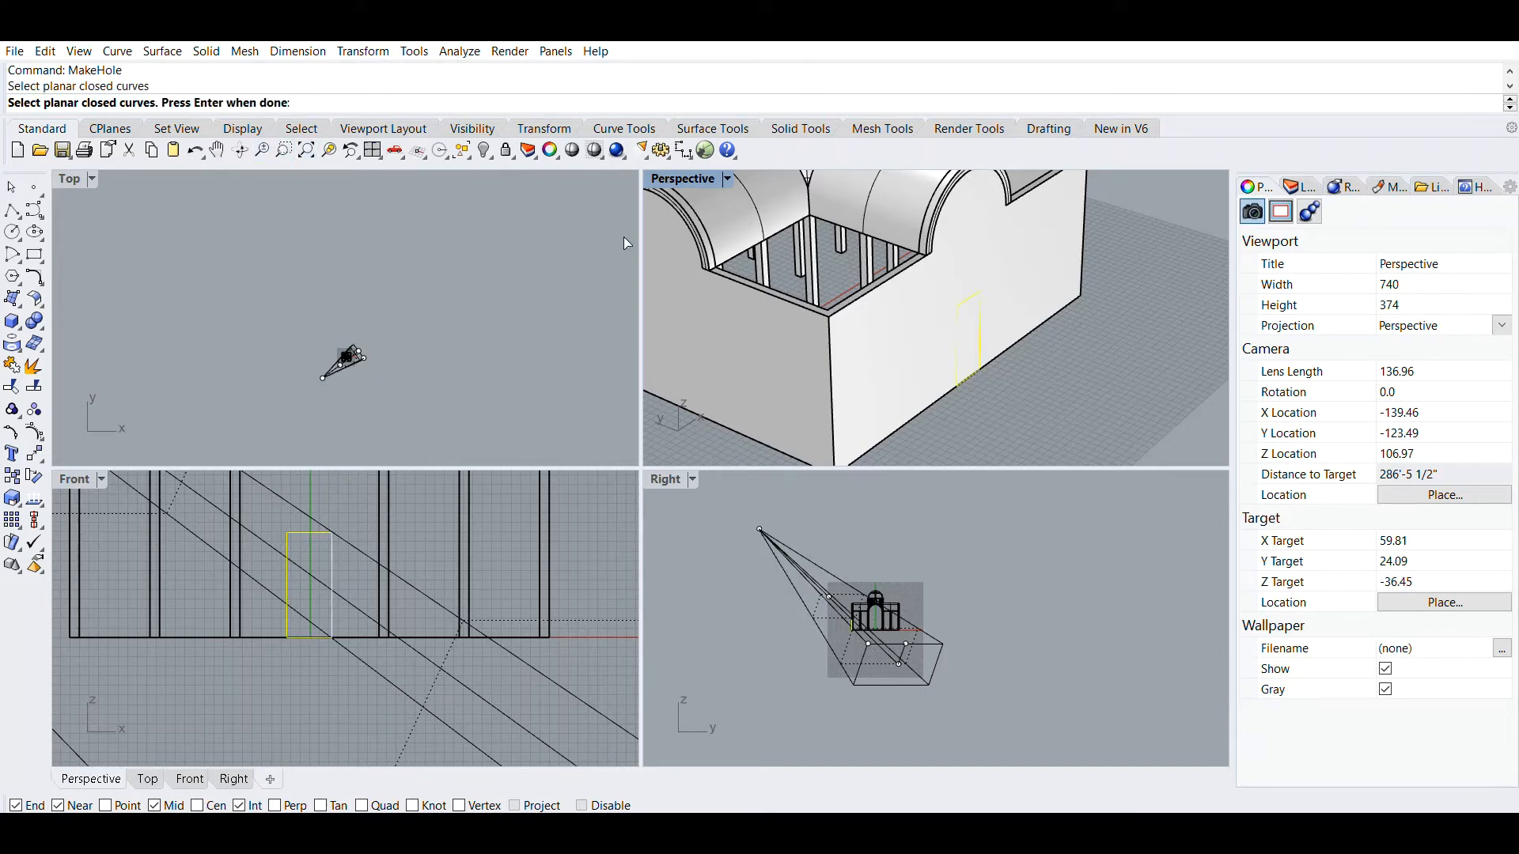
key(Return)
scroll(930, 285, down, 4)
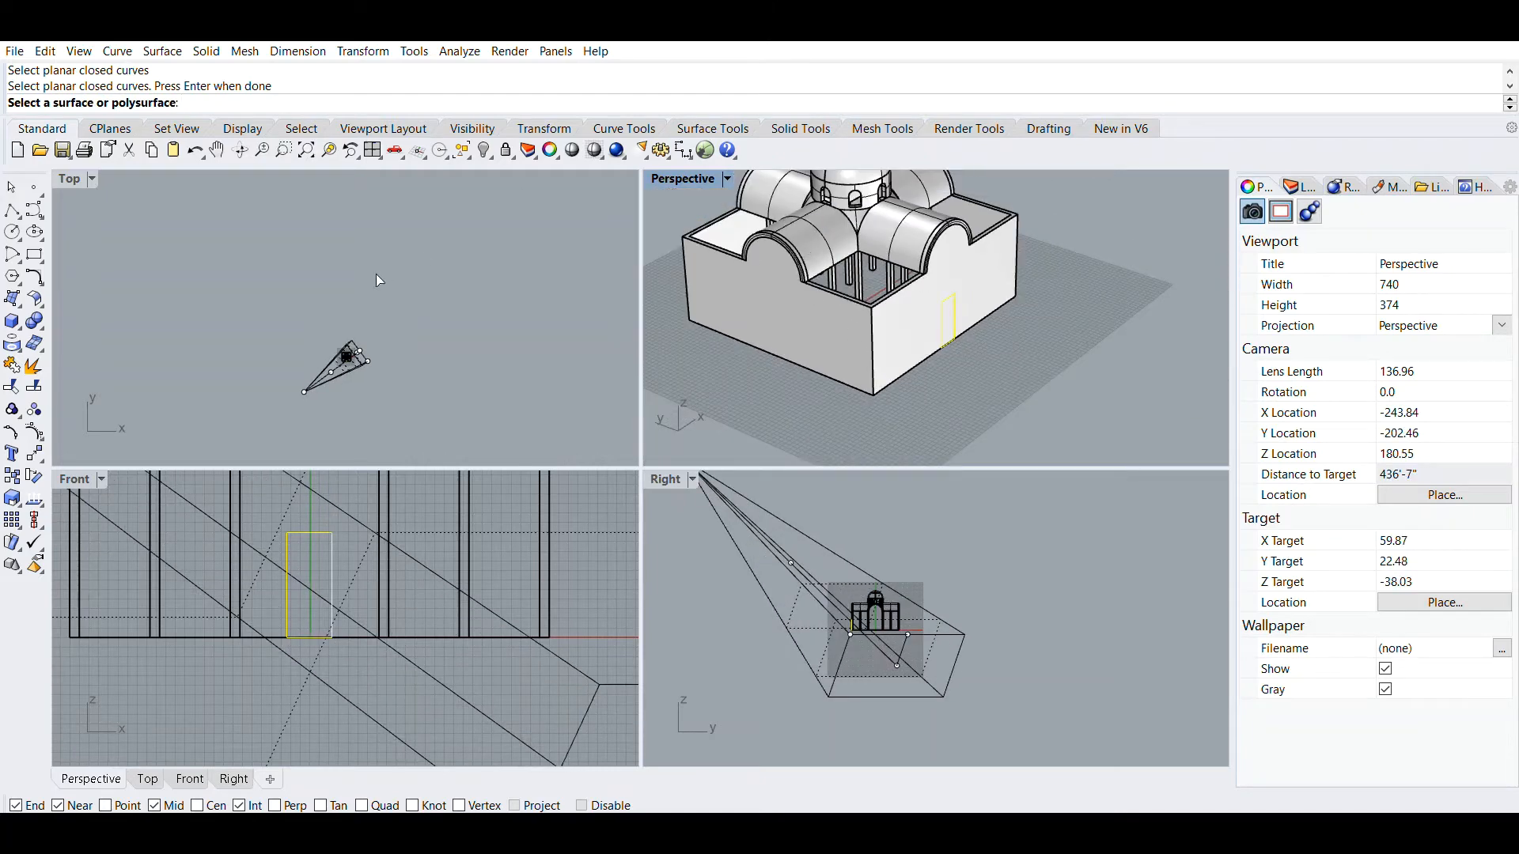
scroll(360, 349, up, 10)
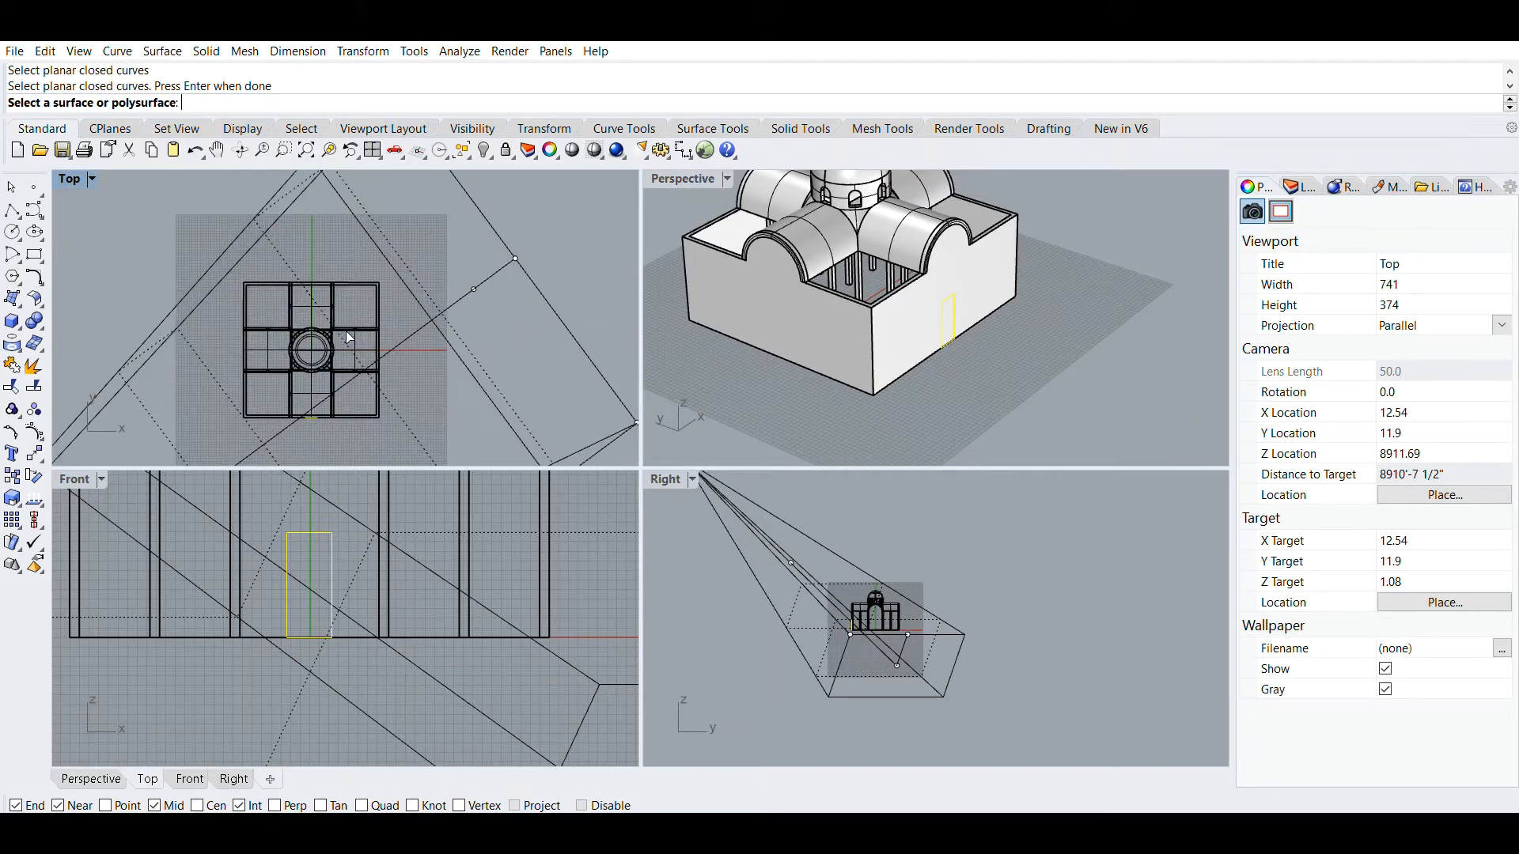
click(911, 323)
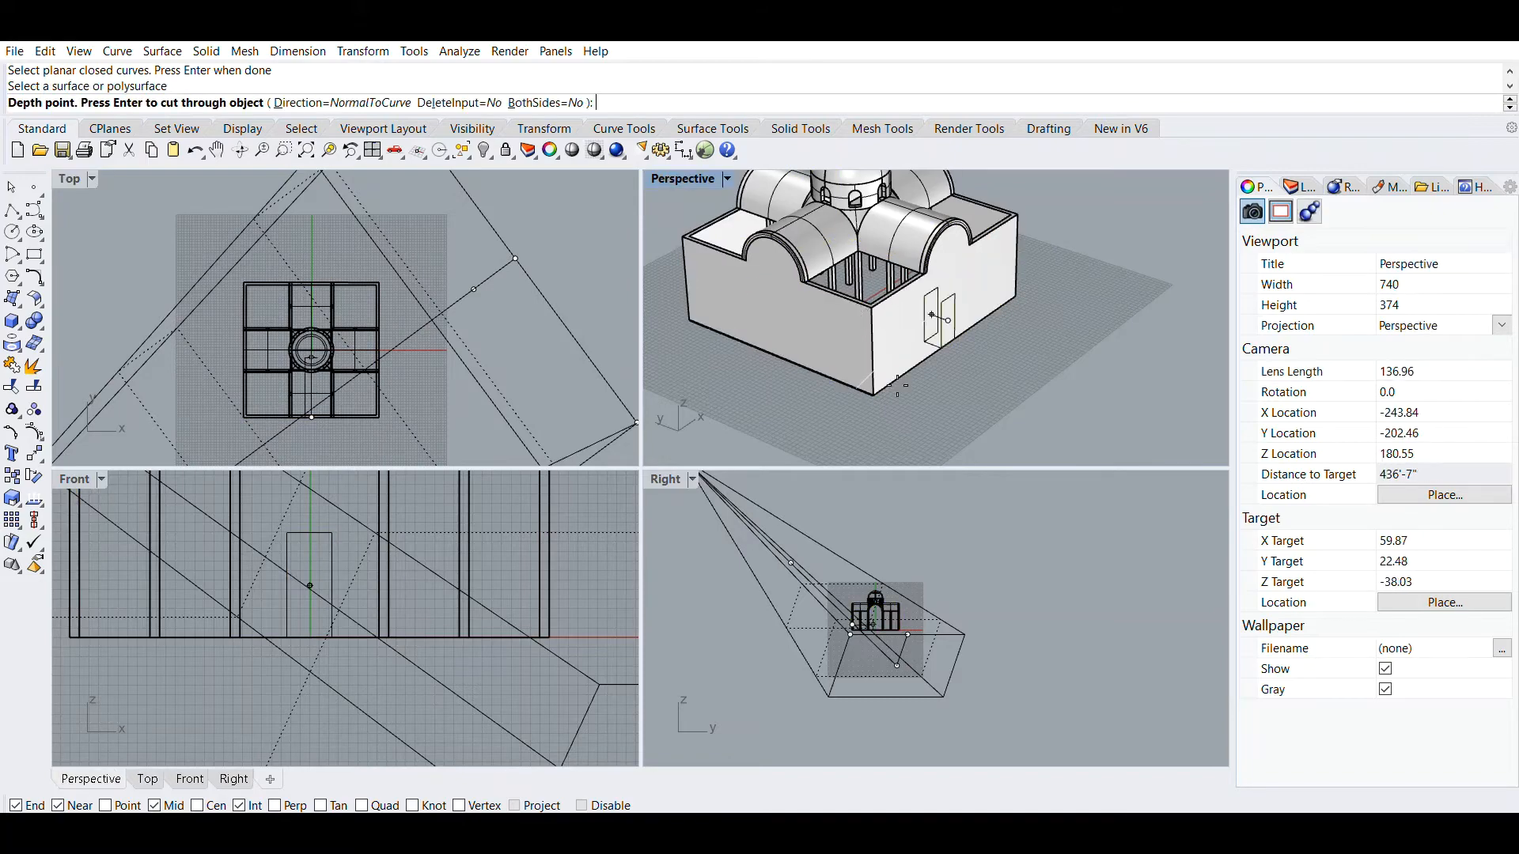
scroll(311, 271, up, 10)
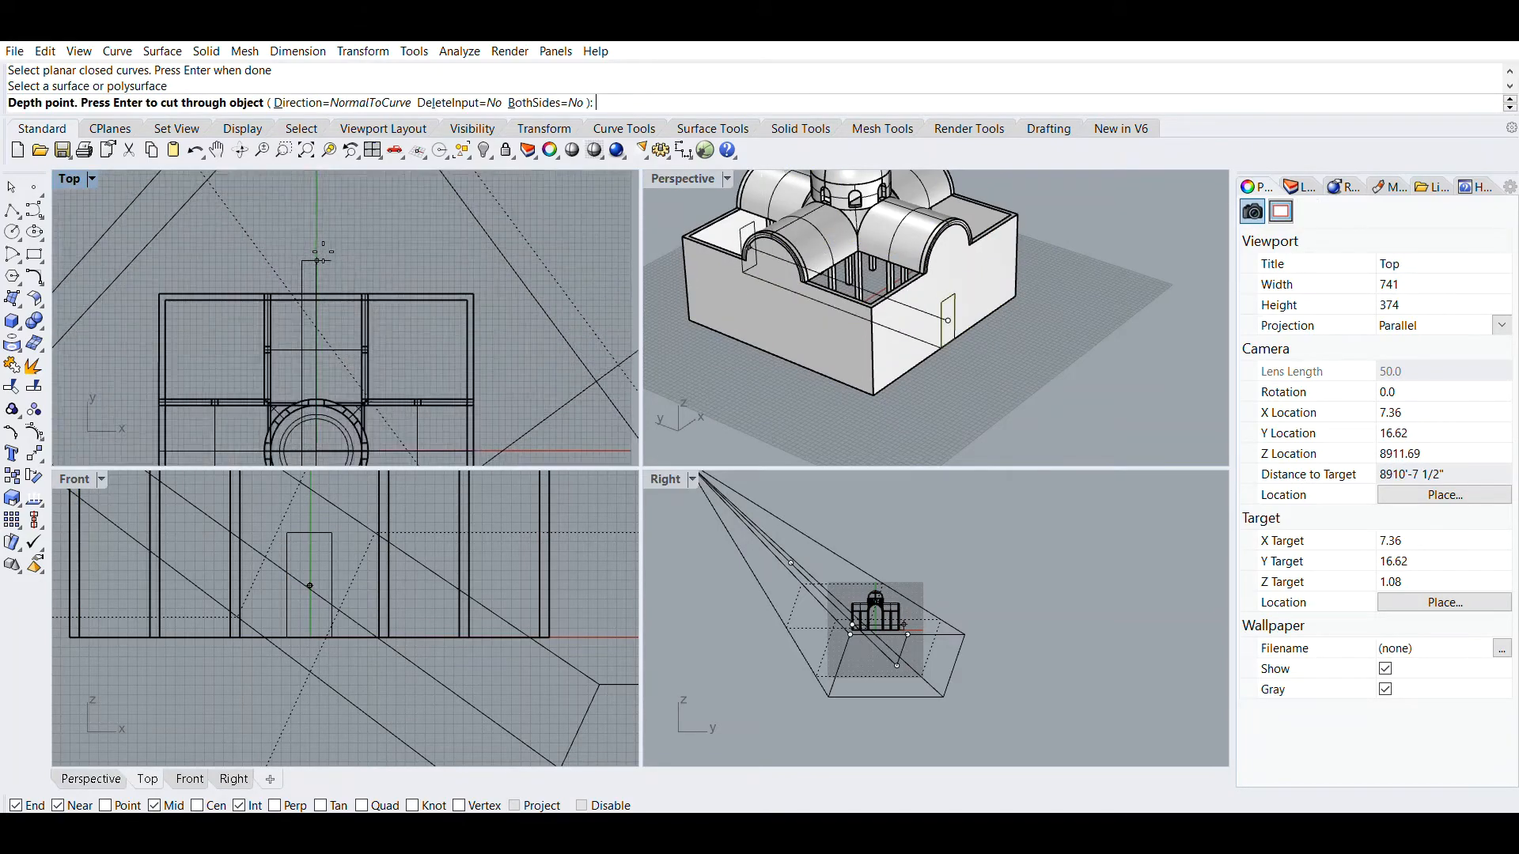
right_drag(333, 277, 340, 211)
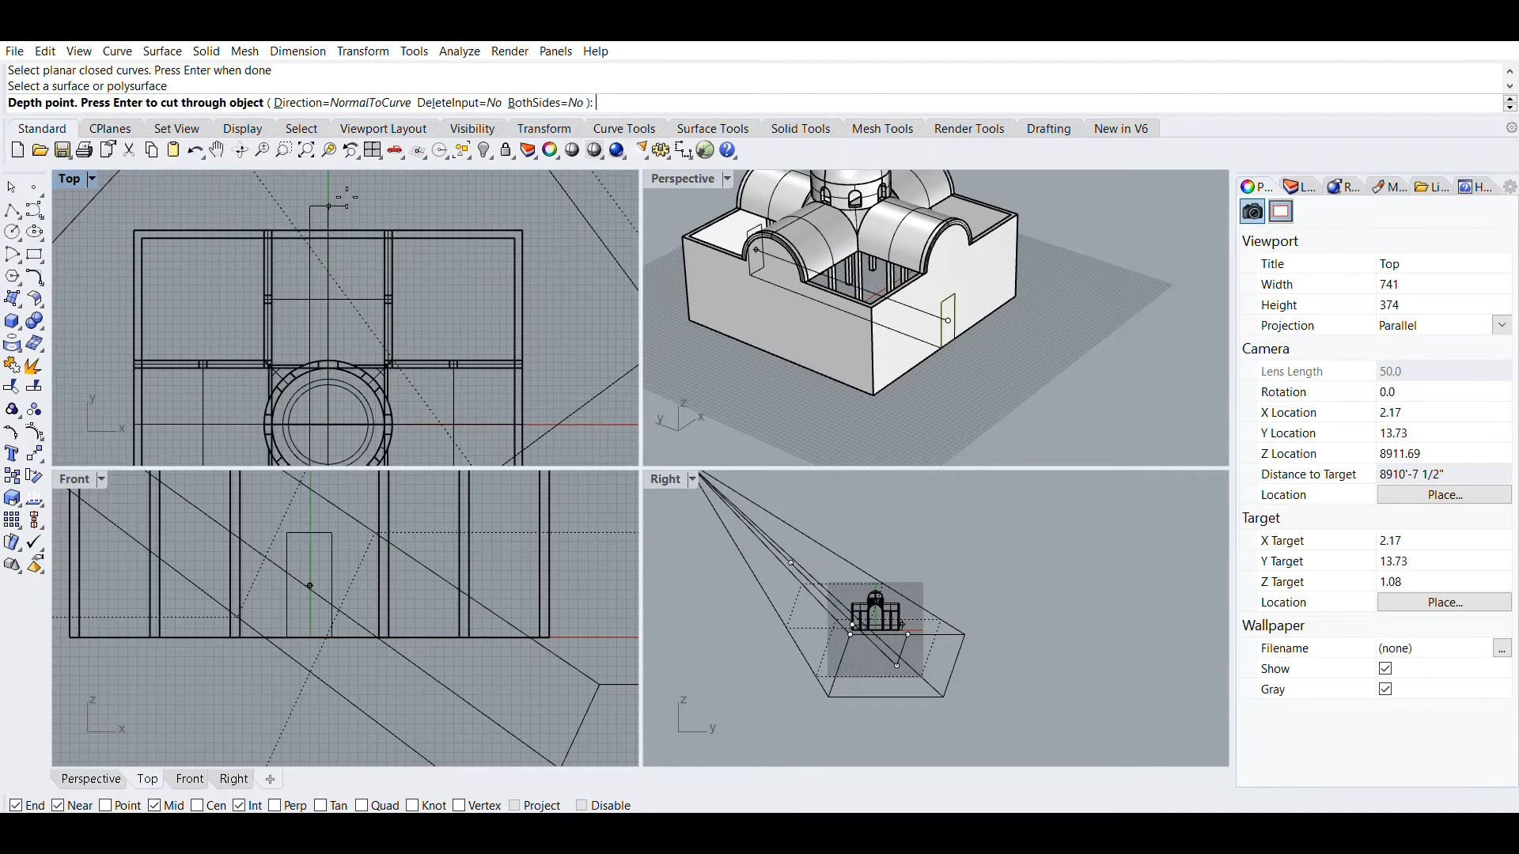
scroll(337, 206, down, 6)
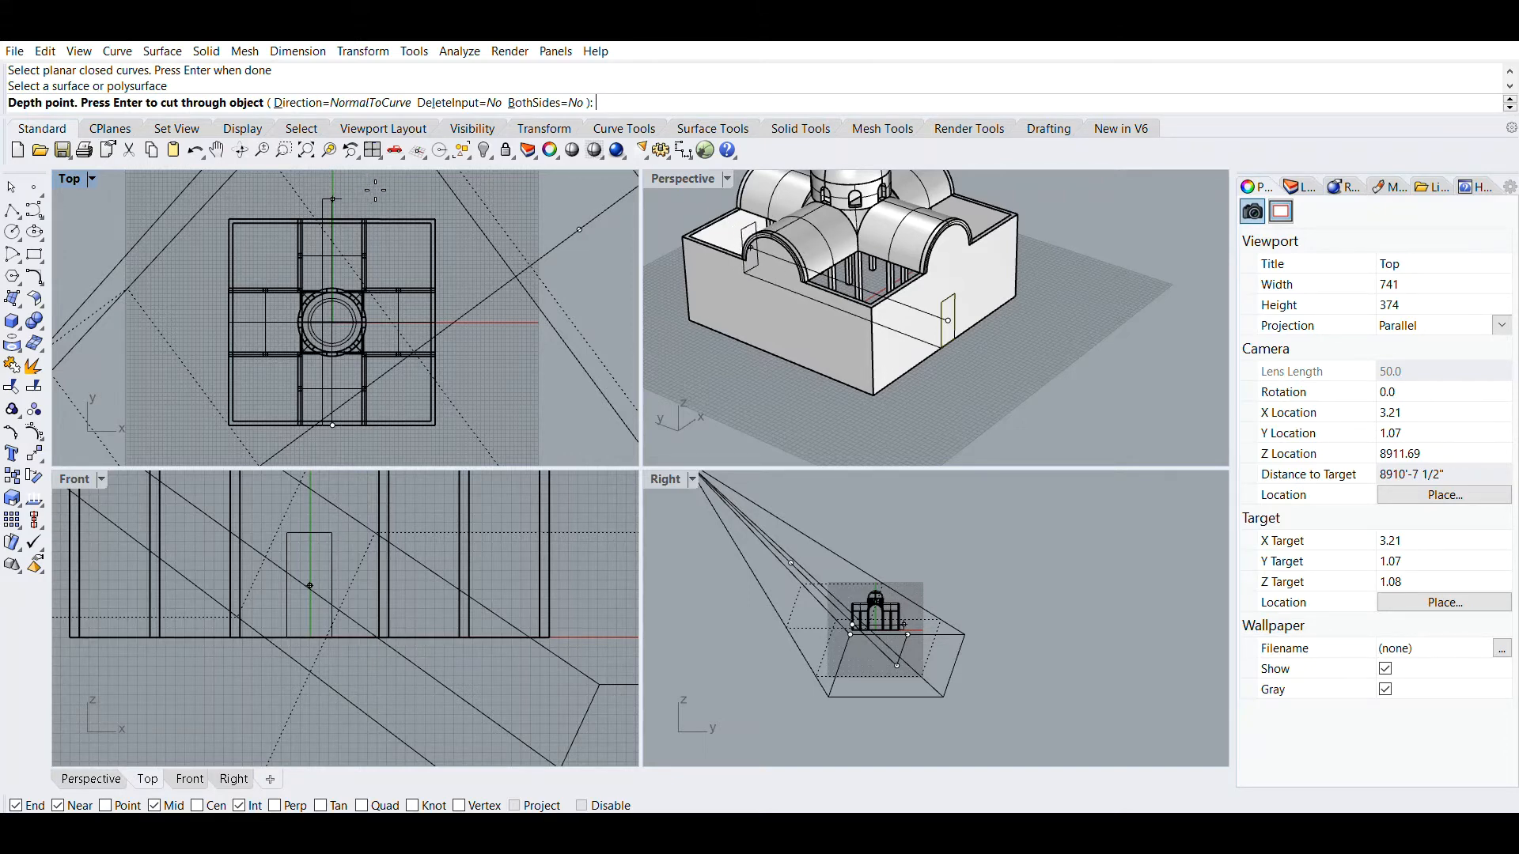
click(367, 190)
Step: Delete the leftover door rectangle curve from the opening in the front wall
right_drag(739, 264, 888, 354)
scroll(1075, 278, up, 4)
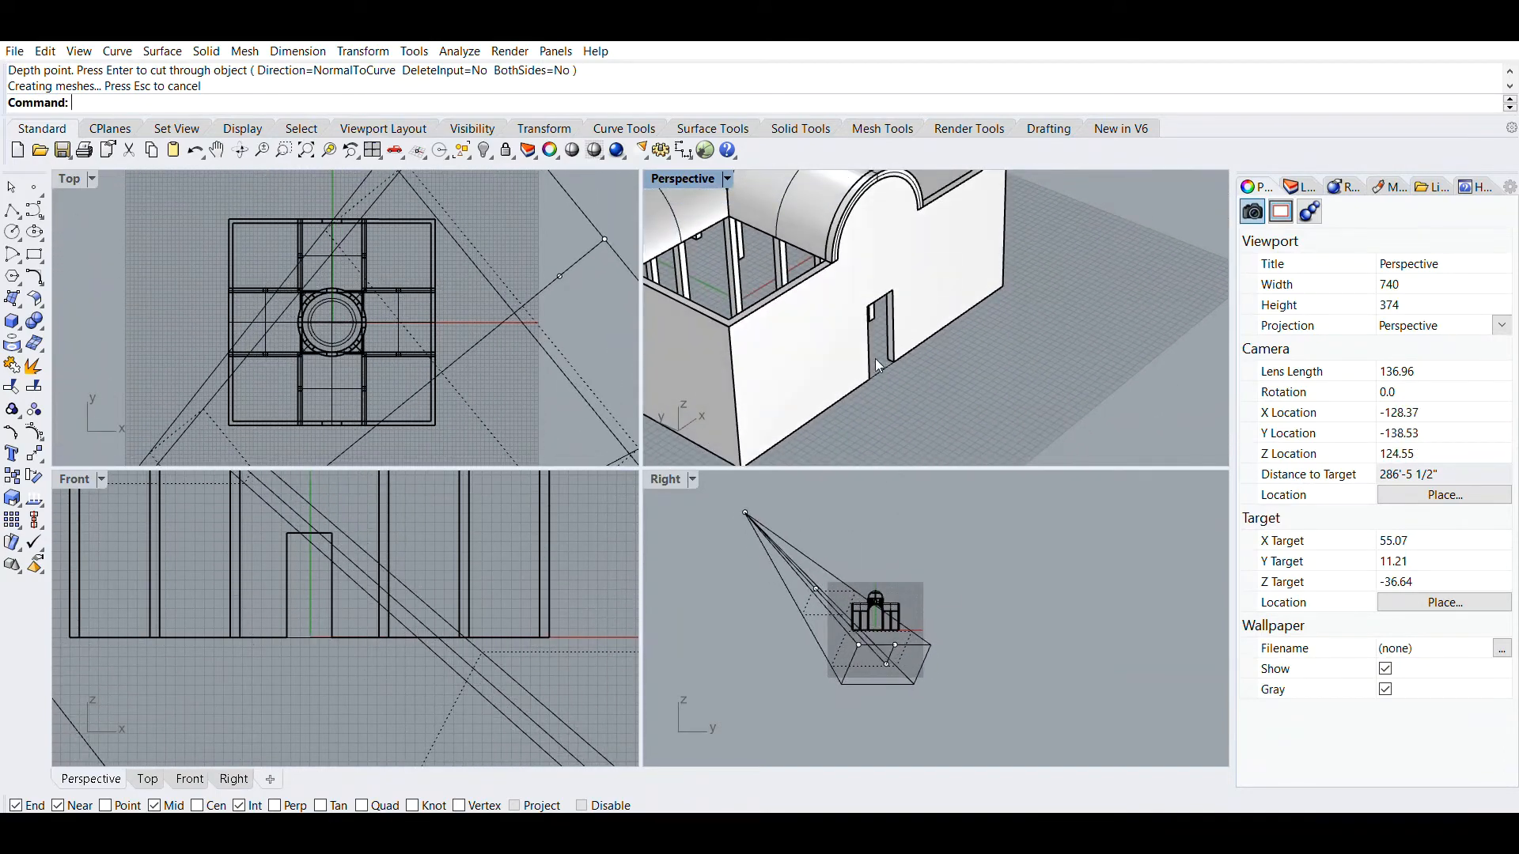
click(885, 352)
key(Delete)
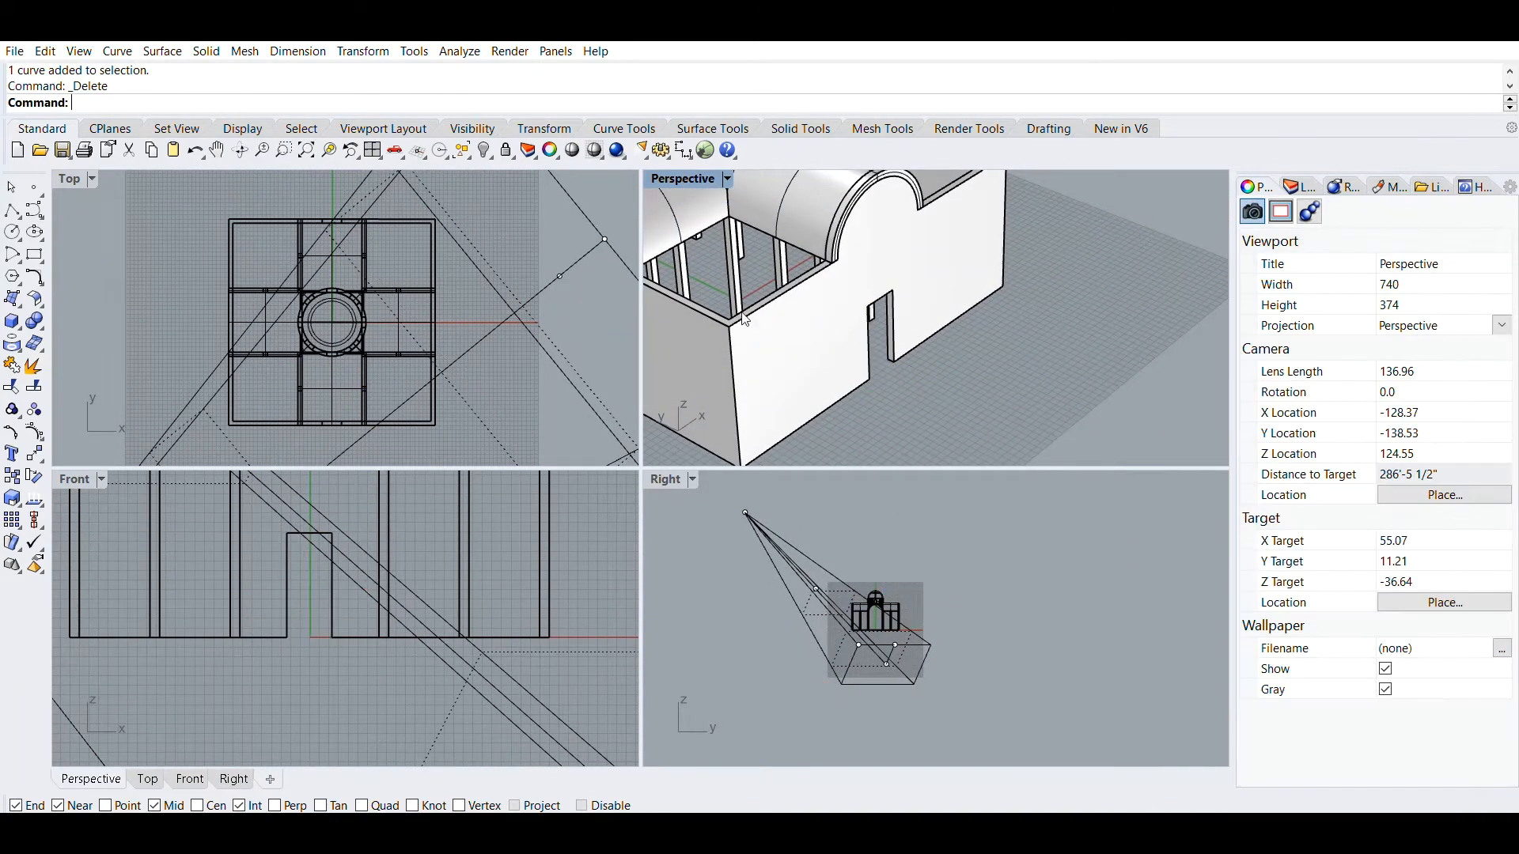
Step: Draw a diagonal polyline across the front door opening, from one upper corner to the opposite lower corner
scroll(880, 354, up, 5)
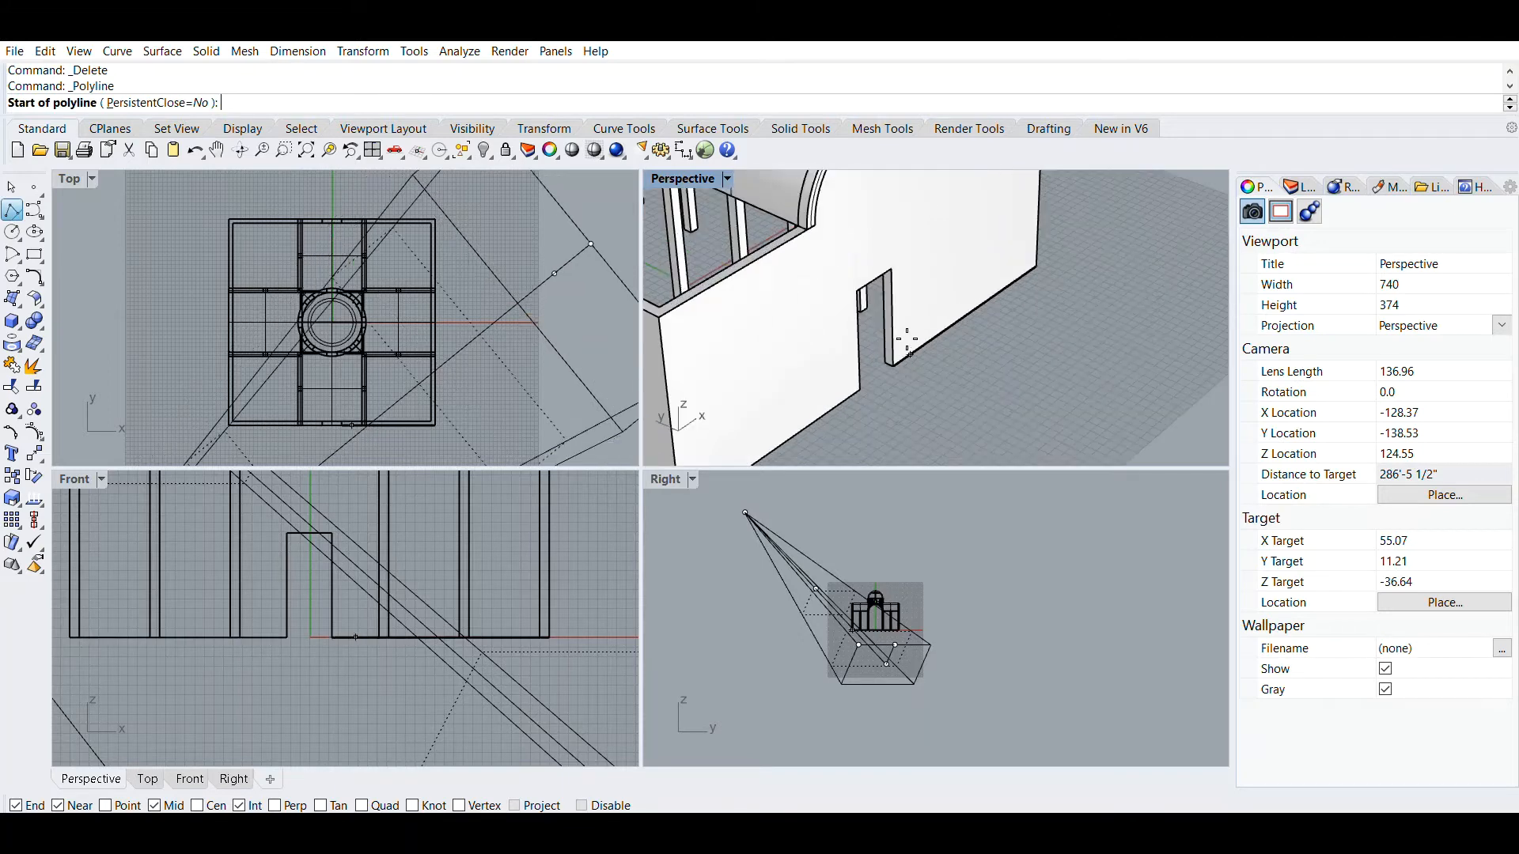
click(805, 282)
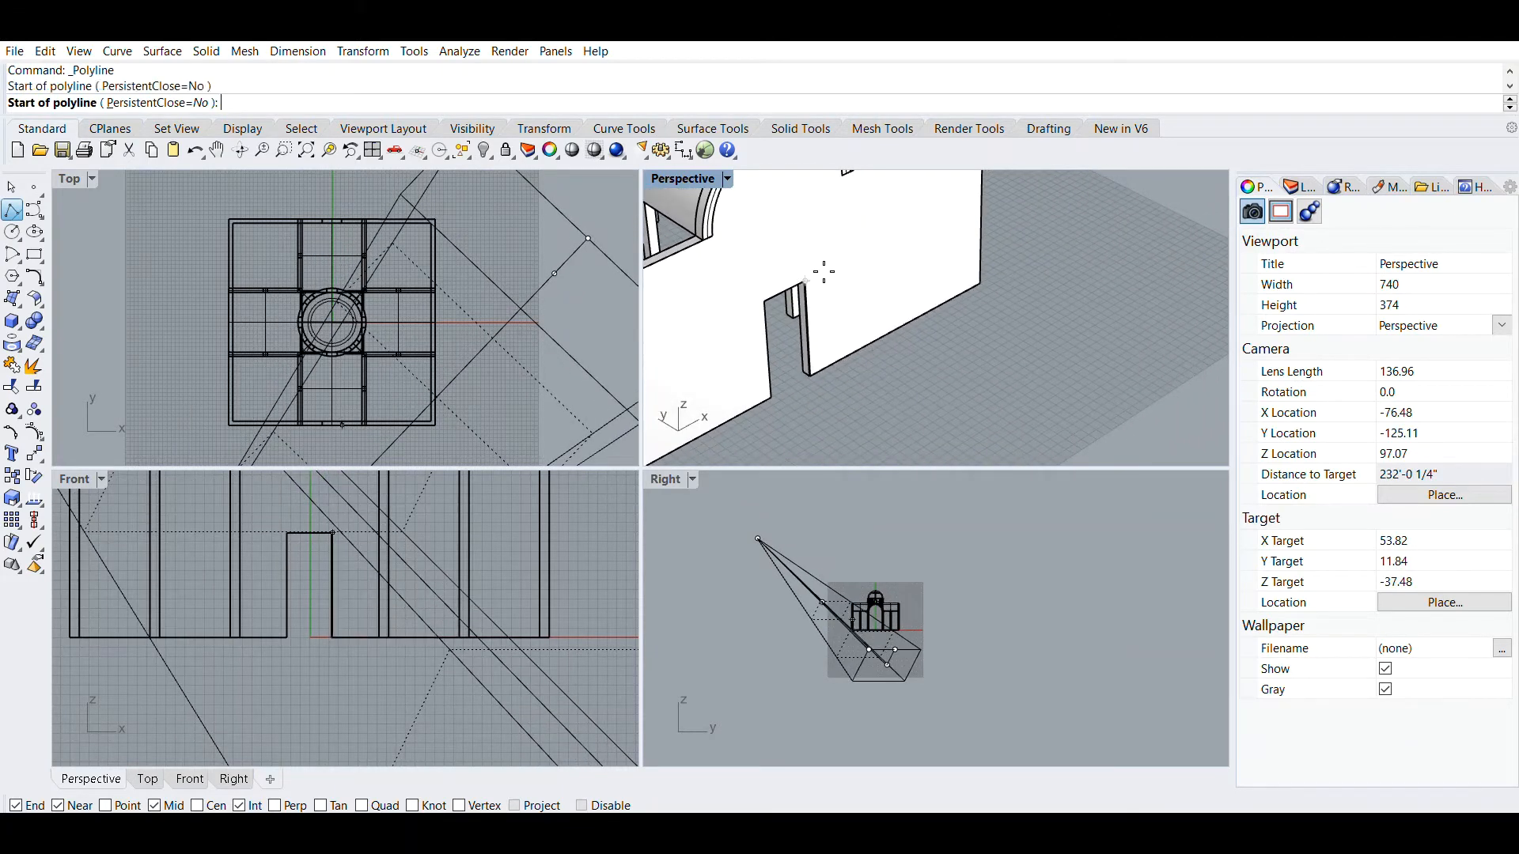
scroll(783, 390, up, 3)
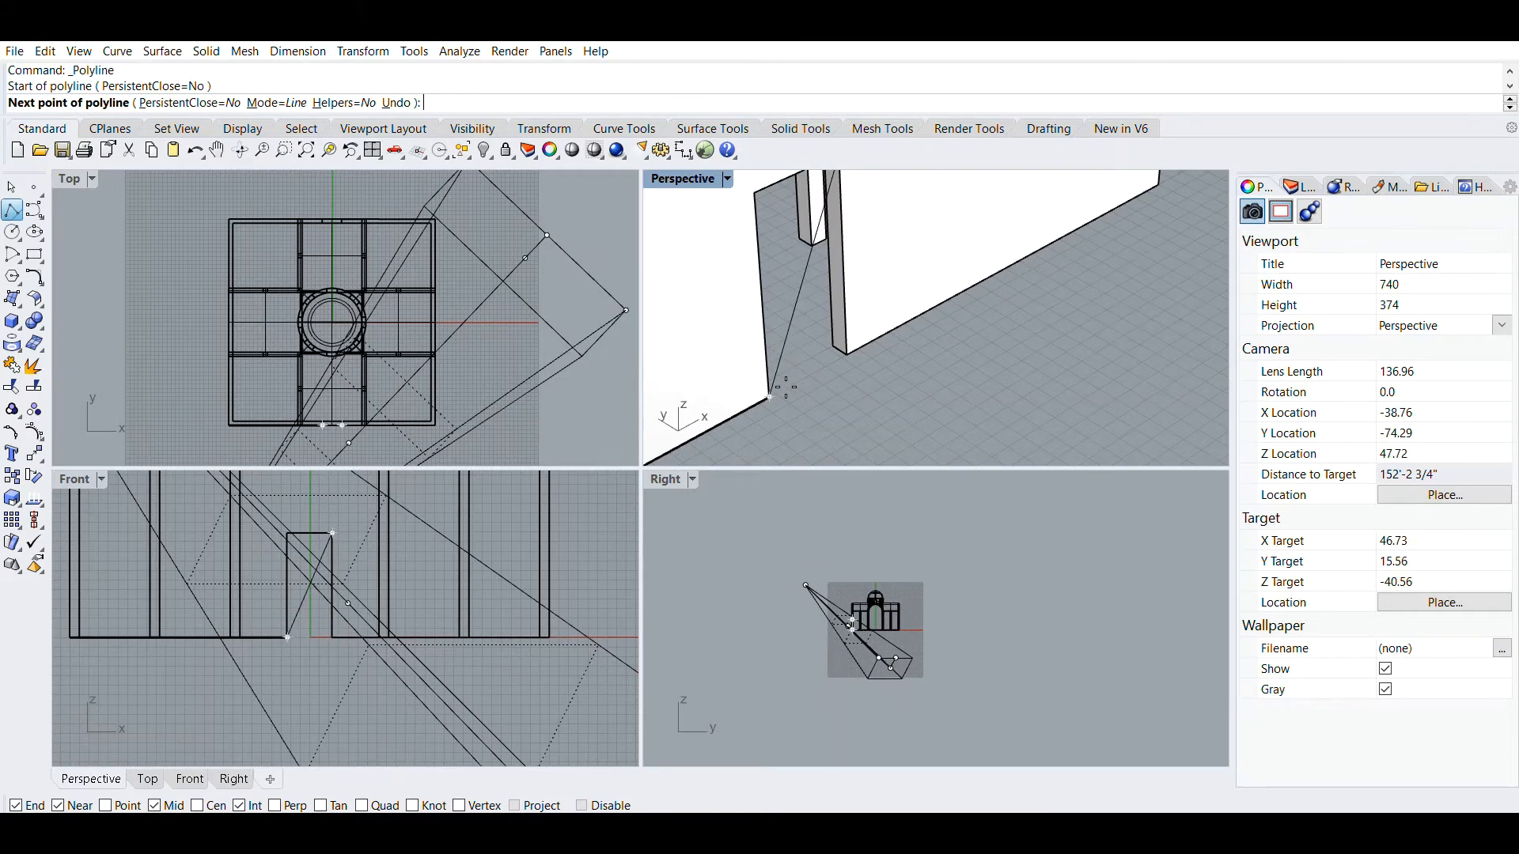
scroll(789, 380, down, 3)
scroll(802, 358, up, 3)
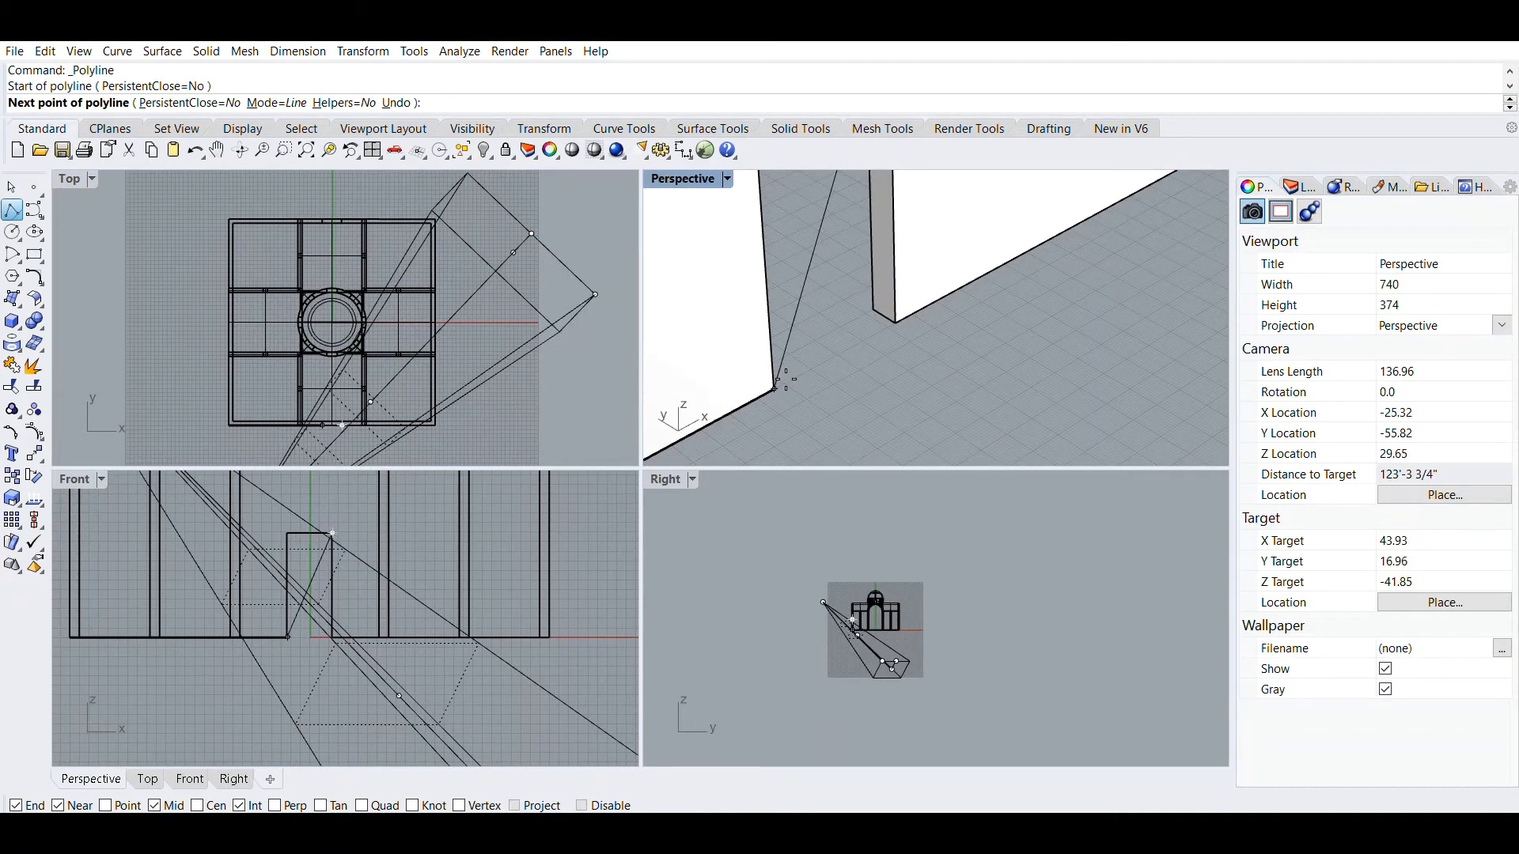
click(785, 379)
key(Return)
scroll(896, 383, down, 3)
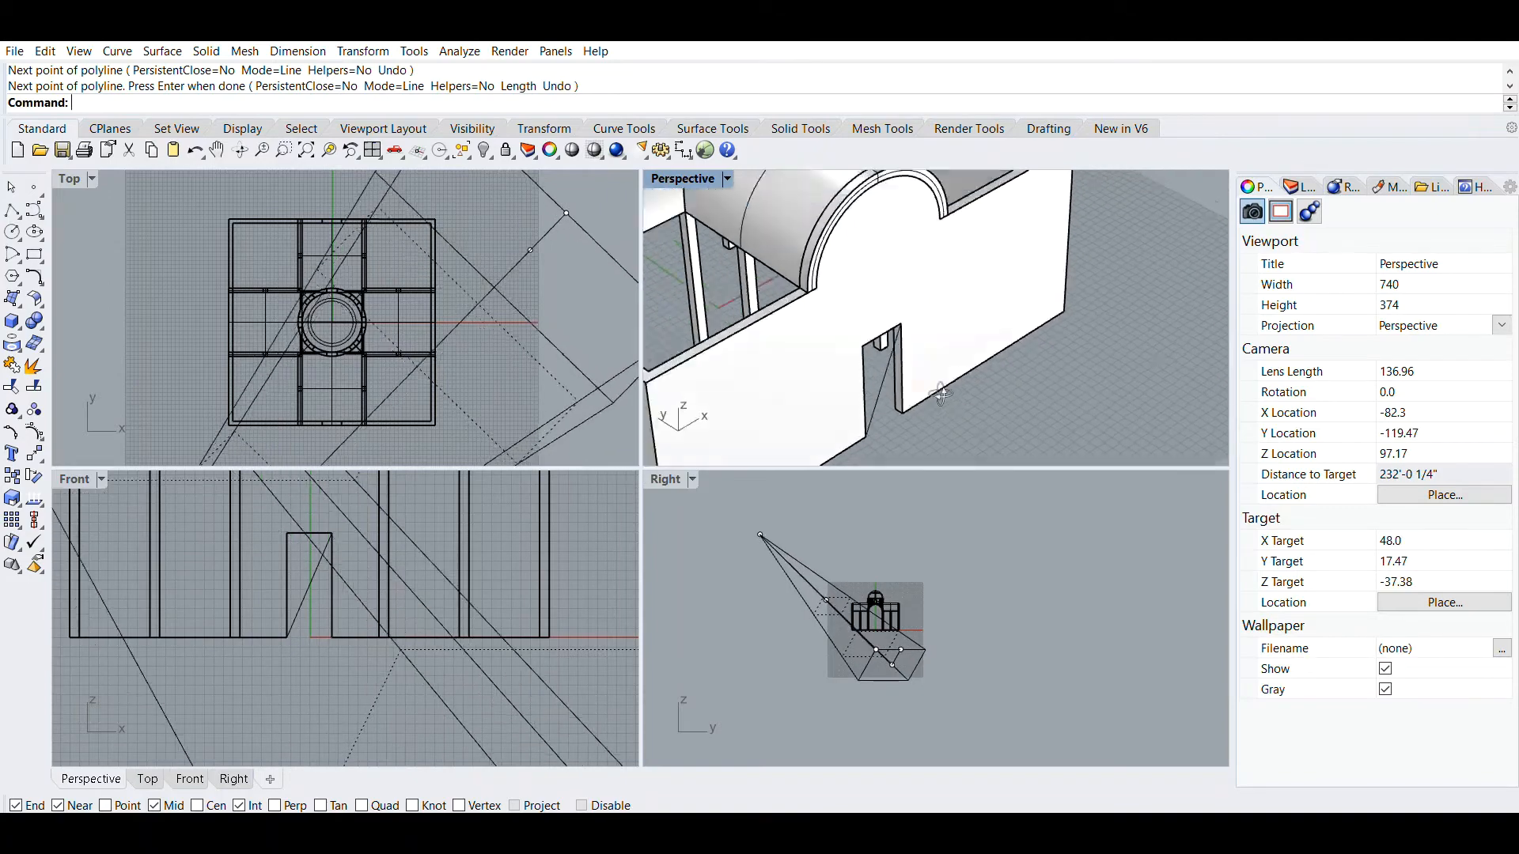
Step: Set the Perspective camera's location to X 0, Y 0, Z 6
scroll(940, 392, down, 5)
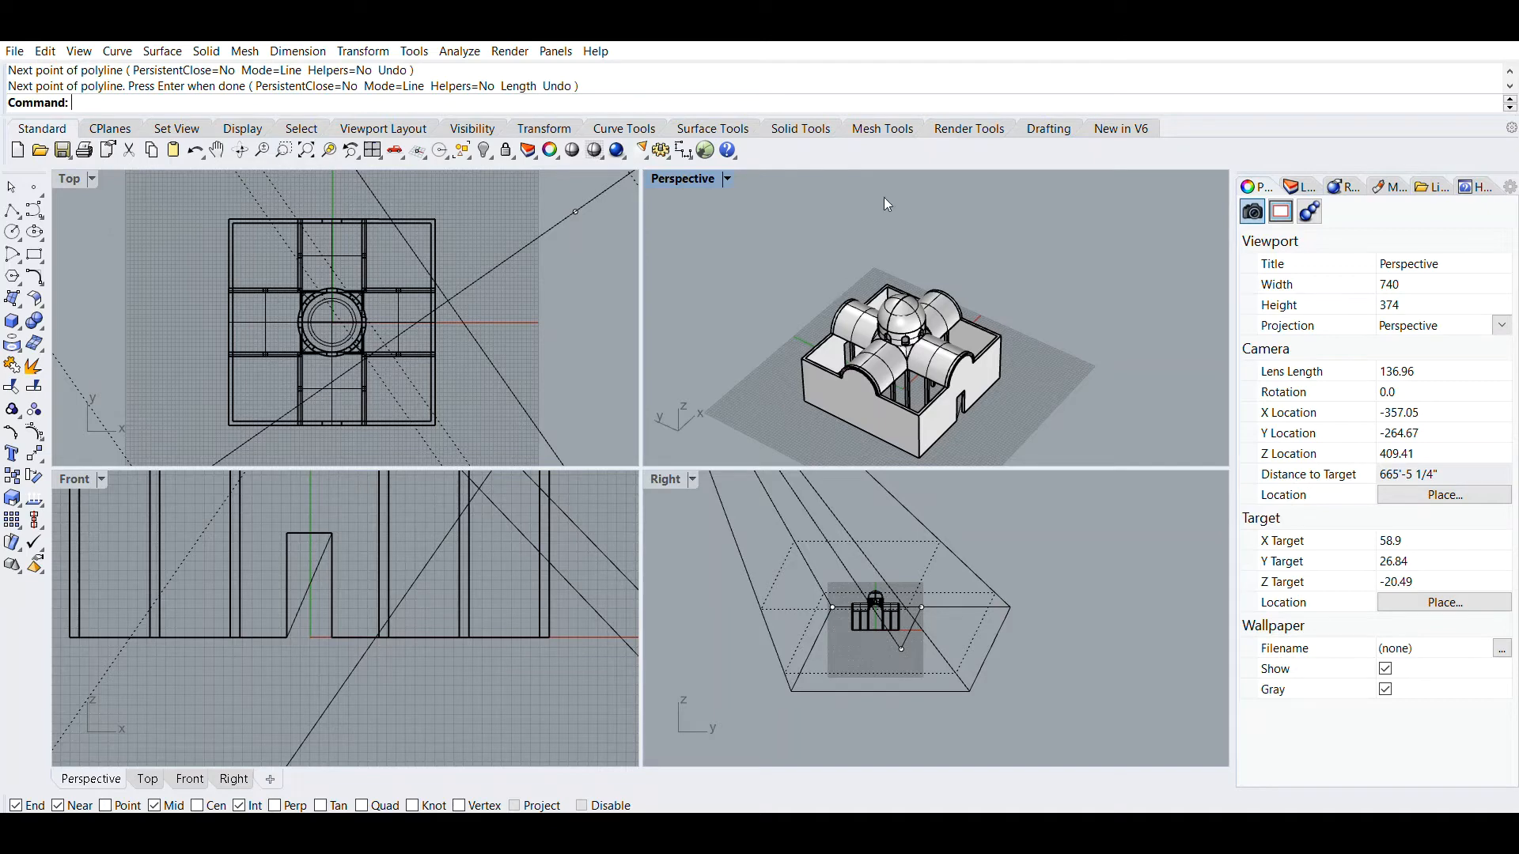
scroll(805, 268, down, 1)
scroll(783, 237, up, 3)
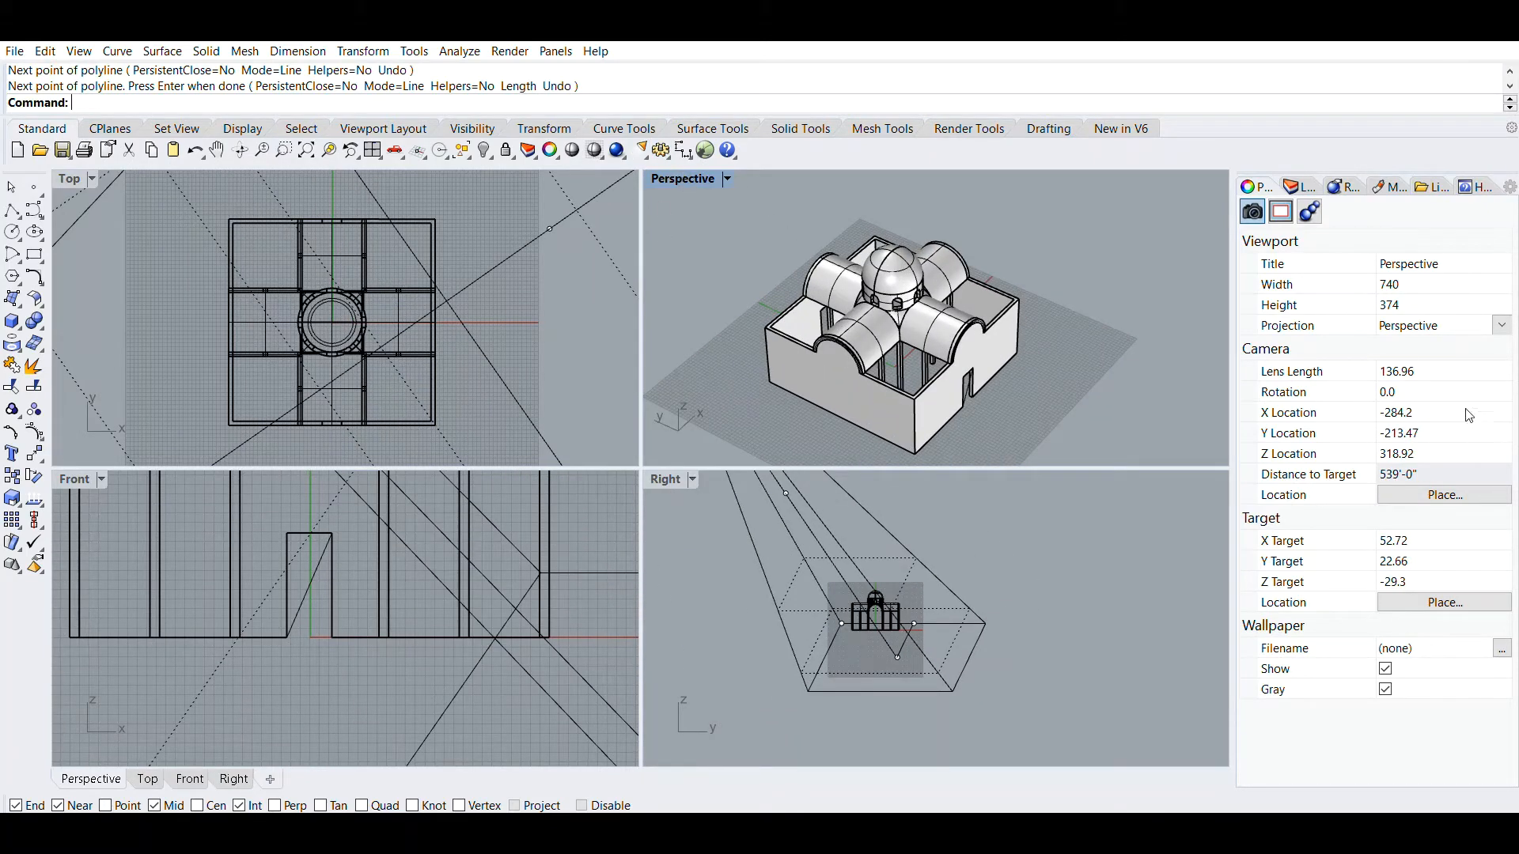
click(1432, 401)
text(0)
key(Tab)
text(0)
key(Tab)
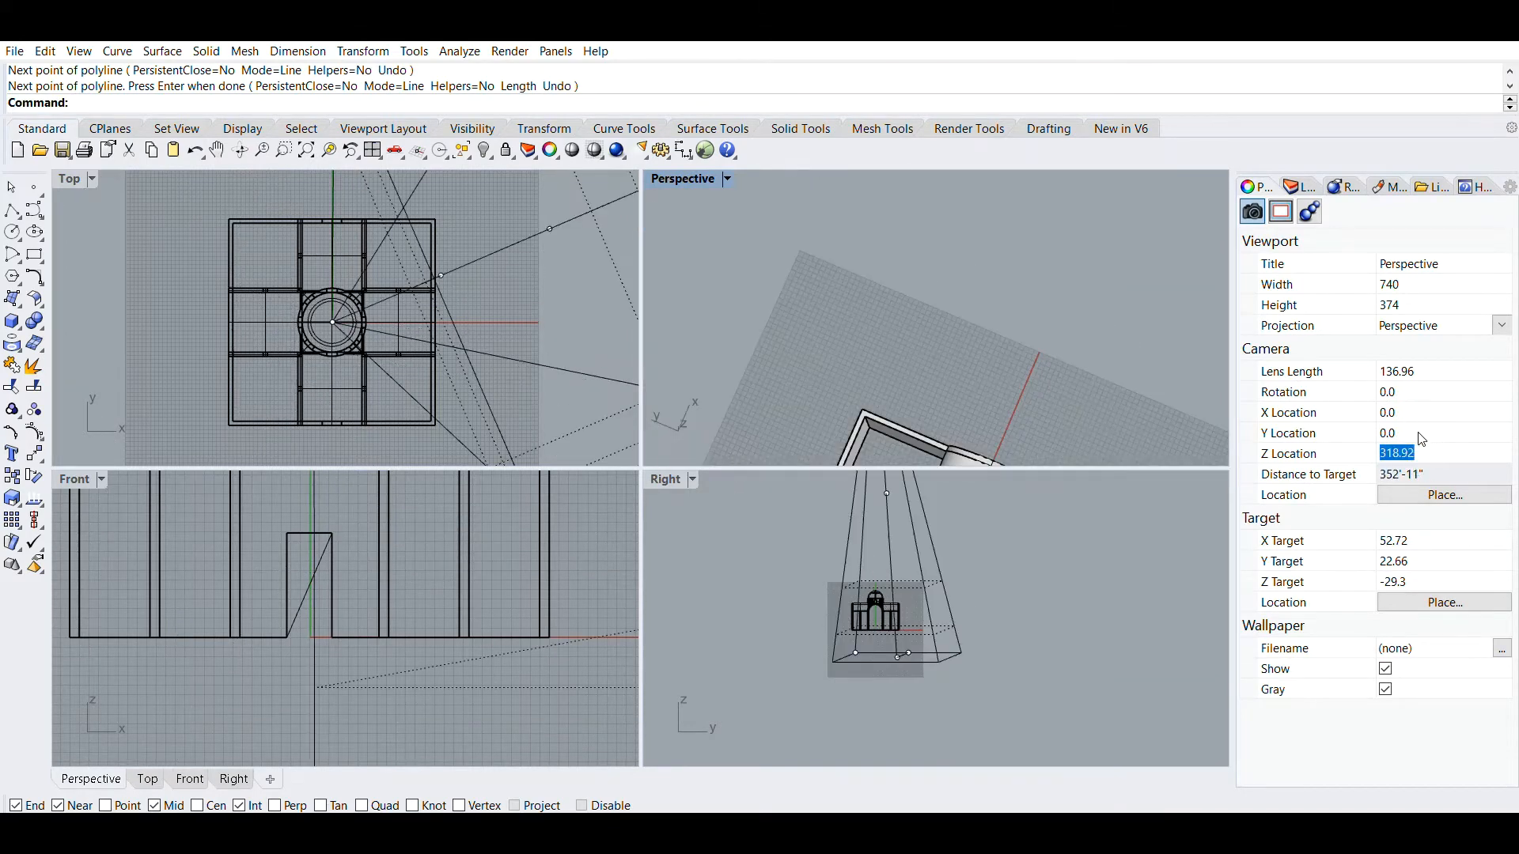
text(0)
key(BackSpace)
text(6)
key(Return)
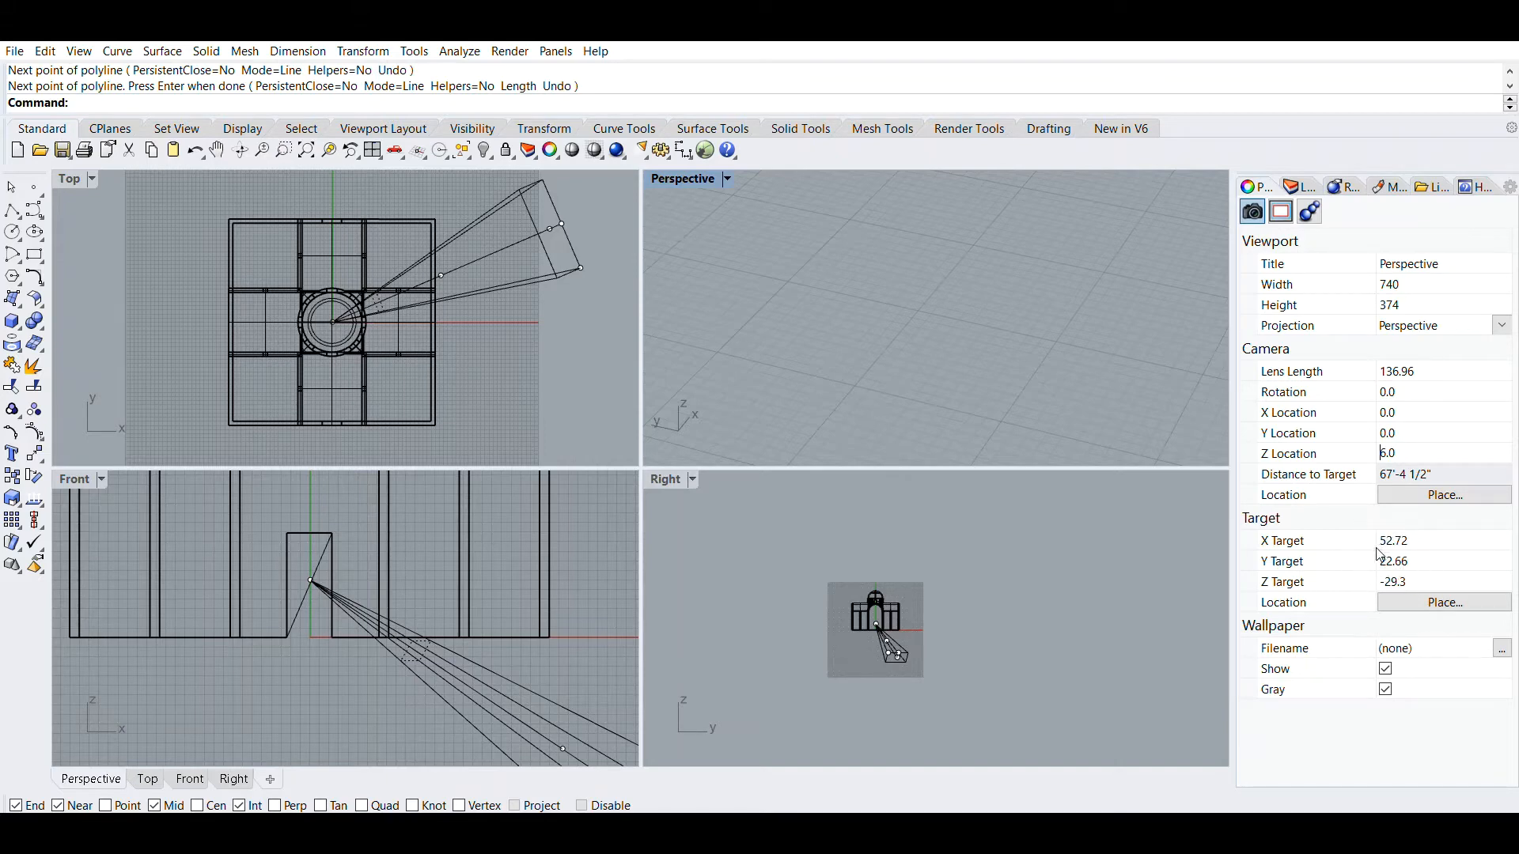
Step: Place the Perspective camera's target at the midpoint of the diagonal line in the front door opening
scroll(839, 230, down, 10)
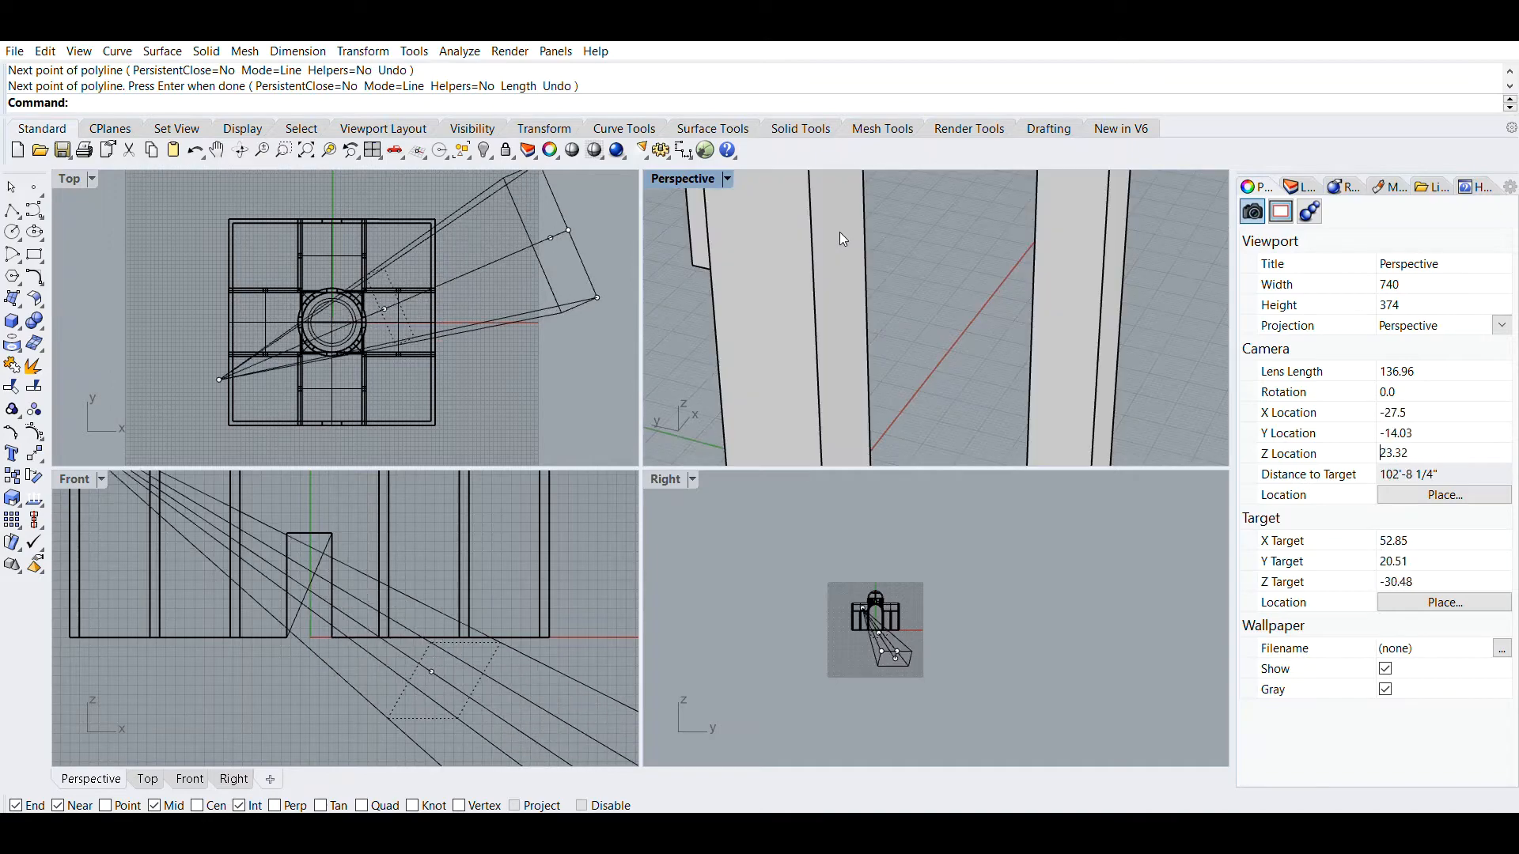
right_drag(927, 289, 838, 313)
scroll(831, 316, up, 4)
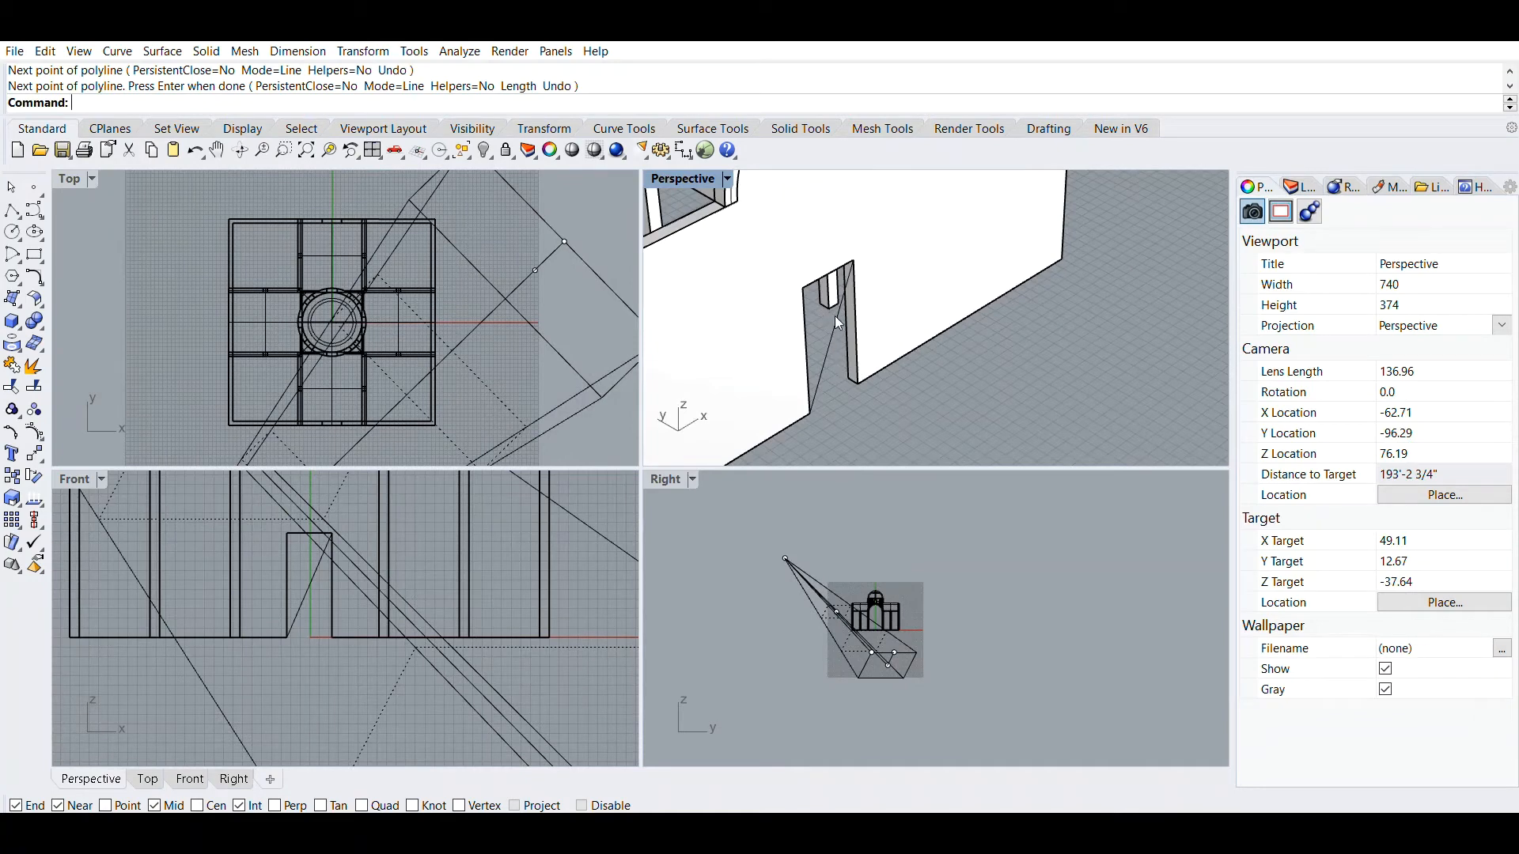
scroll(829, 319, up, 2)
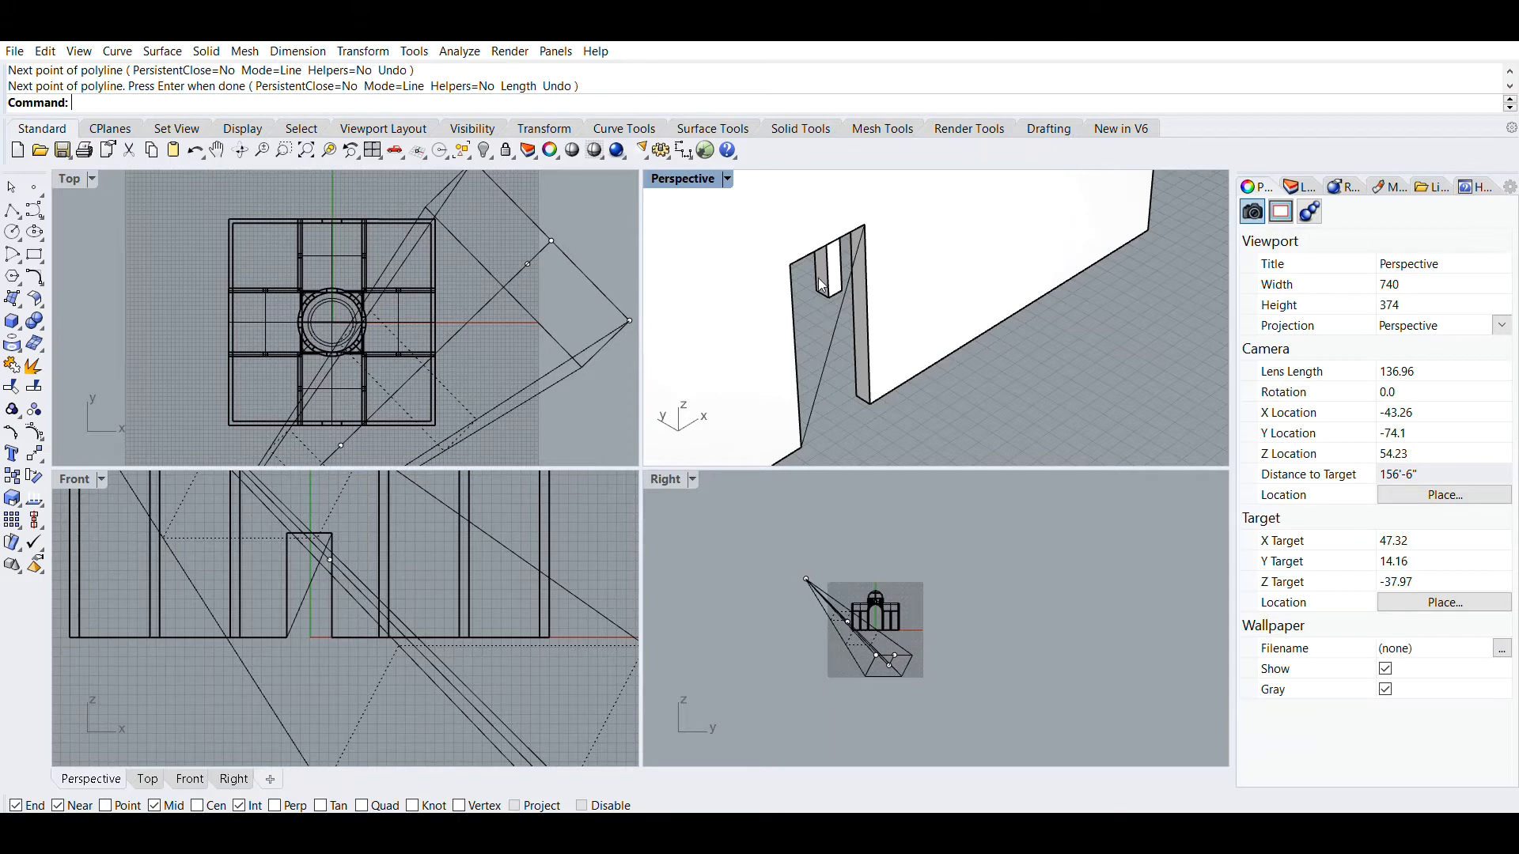
click(1440, 601)
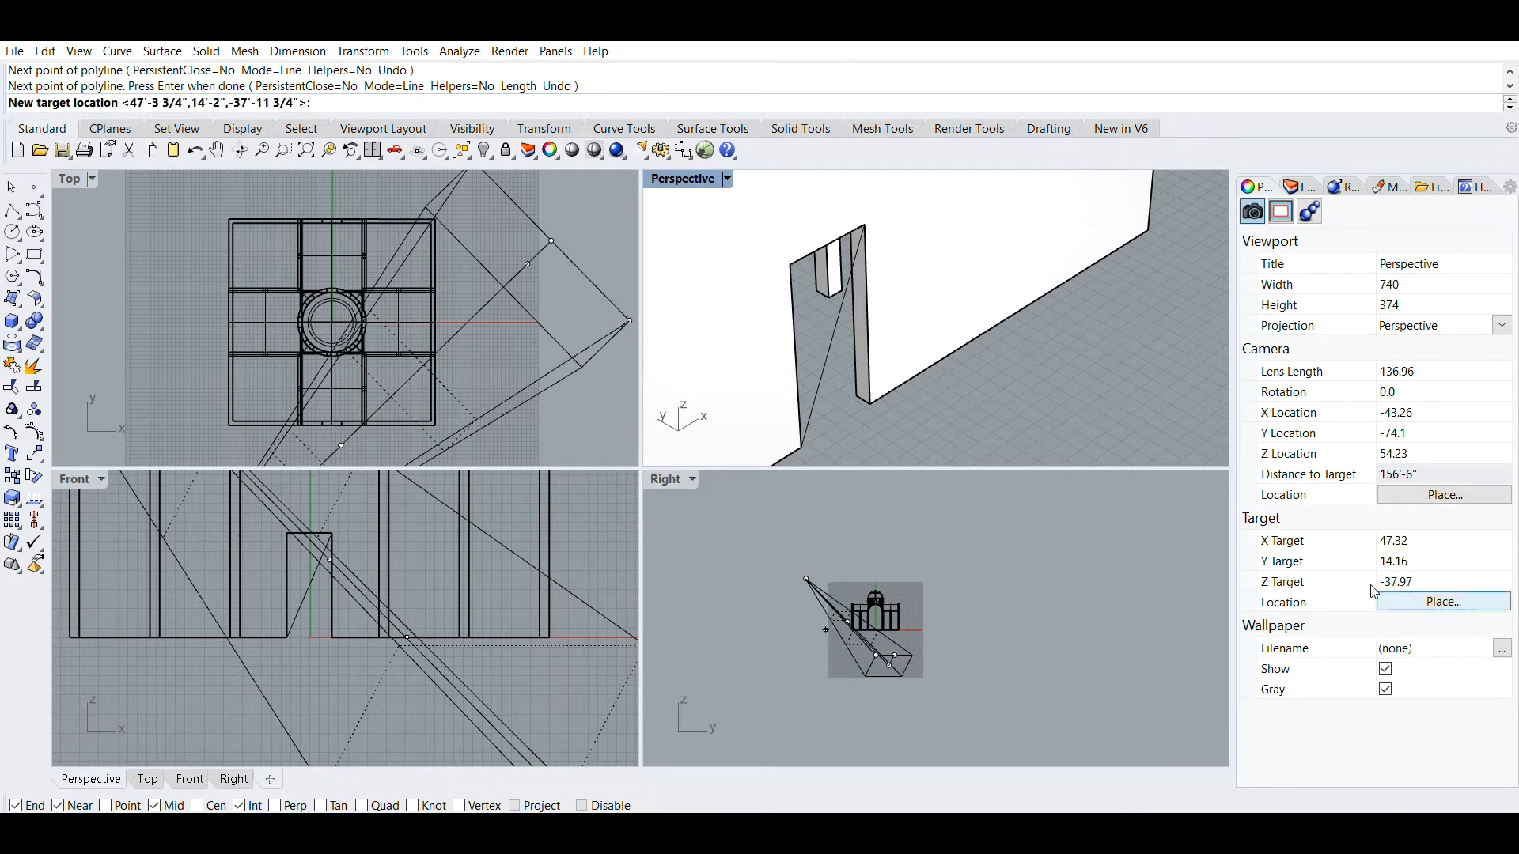
click(841, 327)
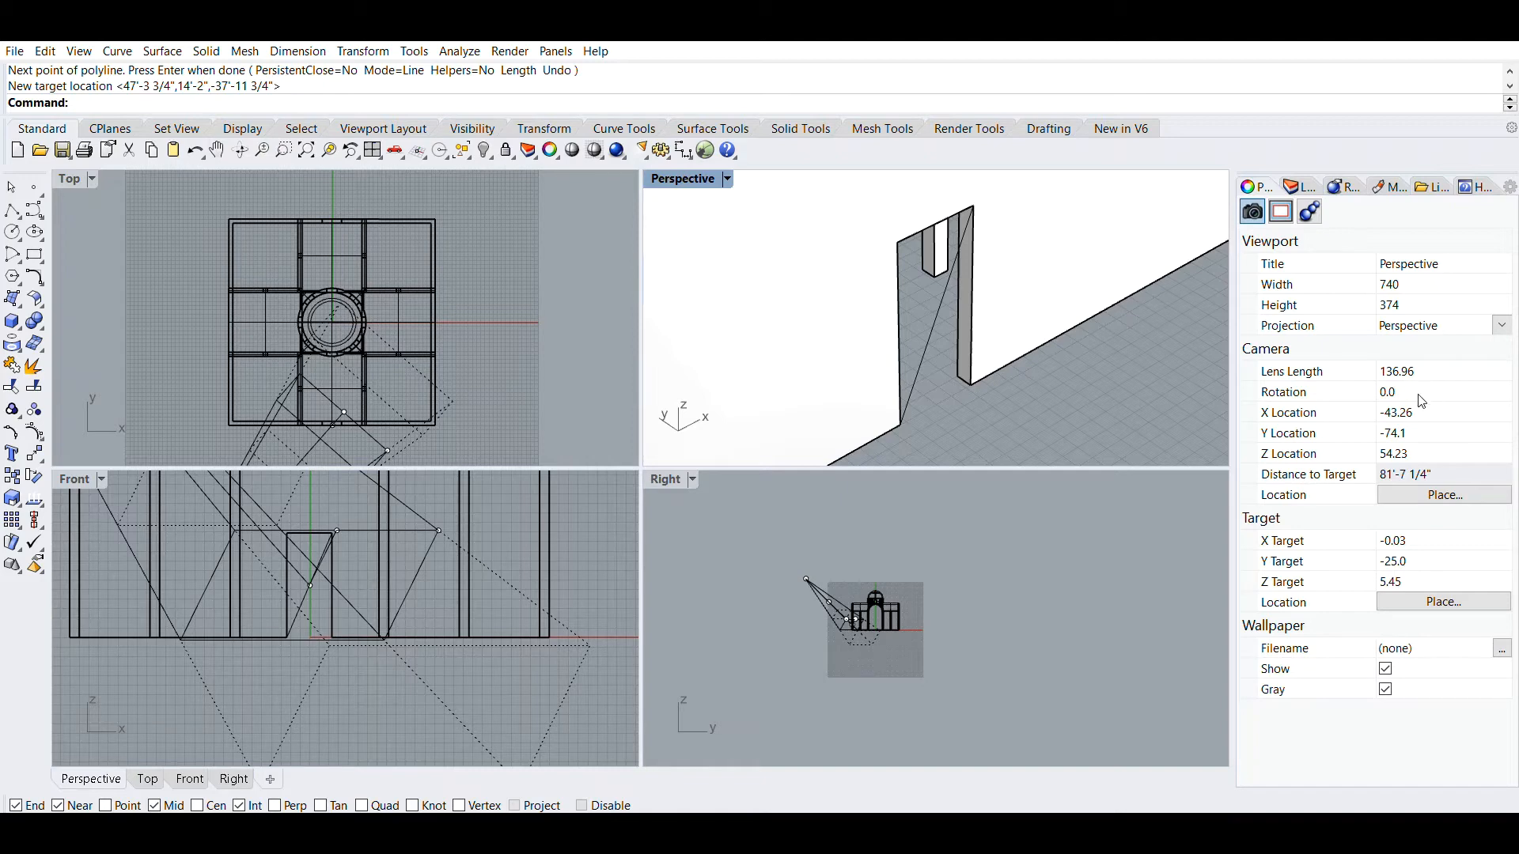
Step: Move the Perspective camera inside the building under the dome by setting its location to X 0, Y 0, Z 6
click(1414, 406)
text(0)
key(Tab)
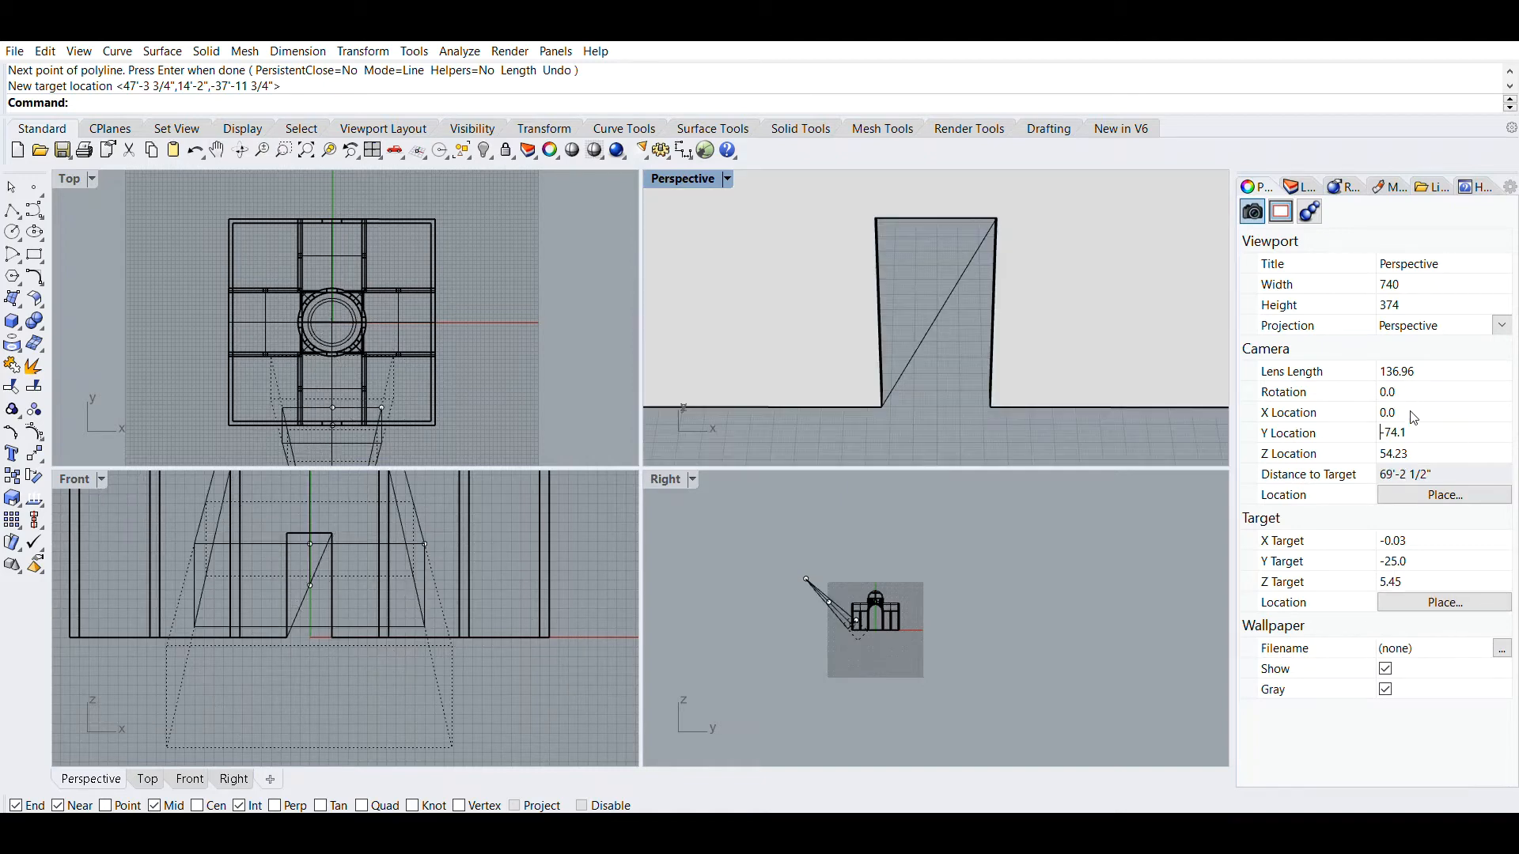
double_click(1411, 432)
text(0)
key(Tab)
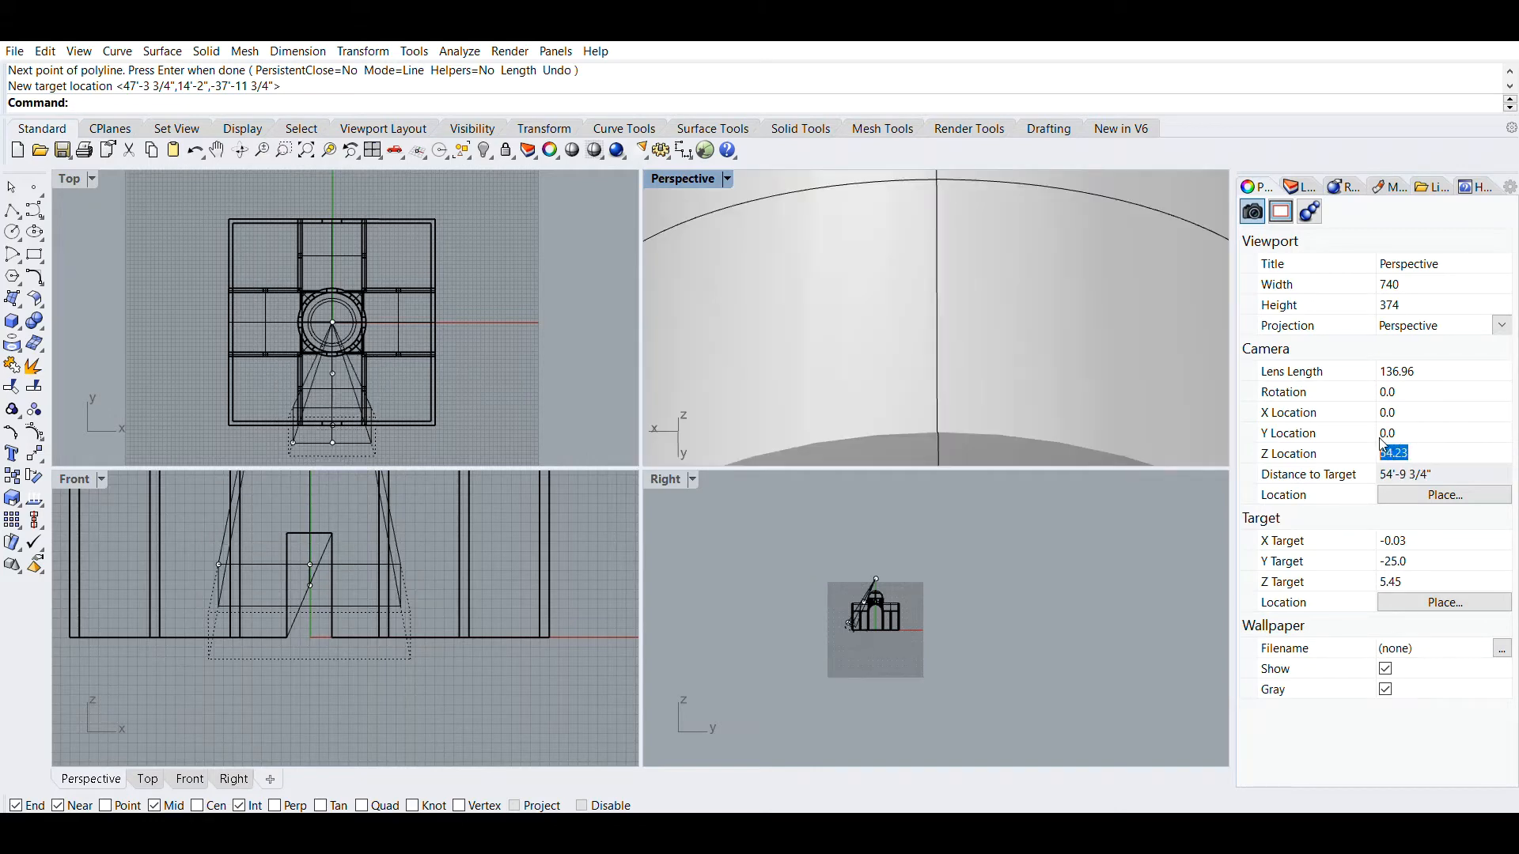
text(6)
key(Return)
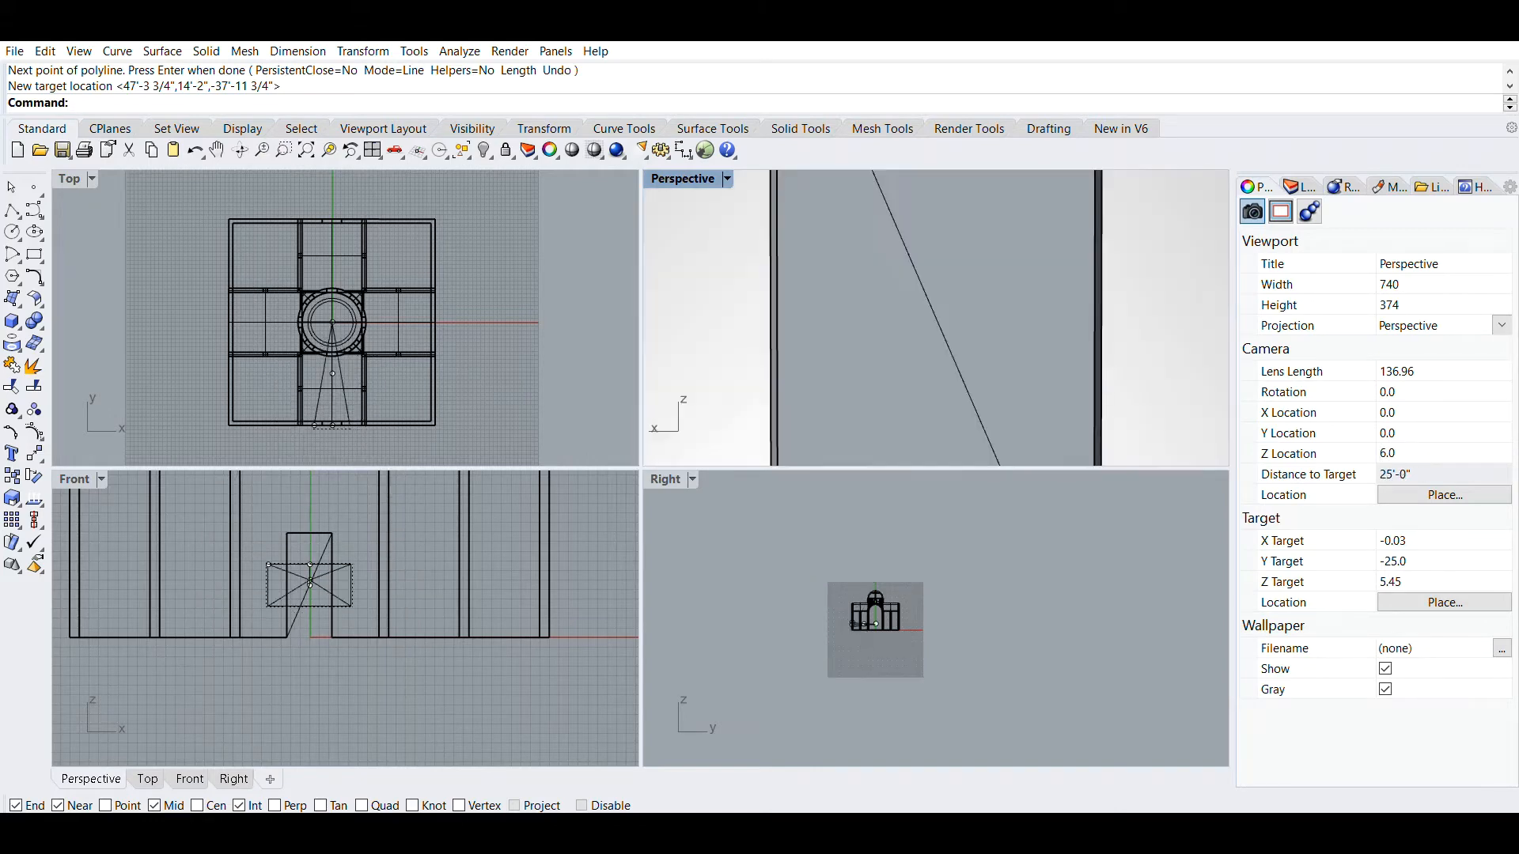
Step: Examine the interior view towards the door in the maximised Perspective viewport and the camera's frustum in the Top view
double_click(693, 178)
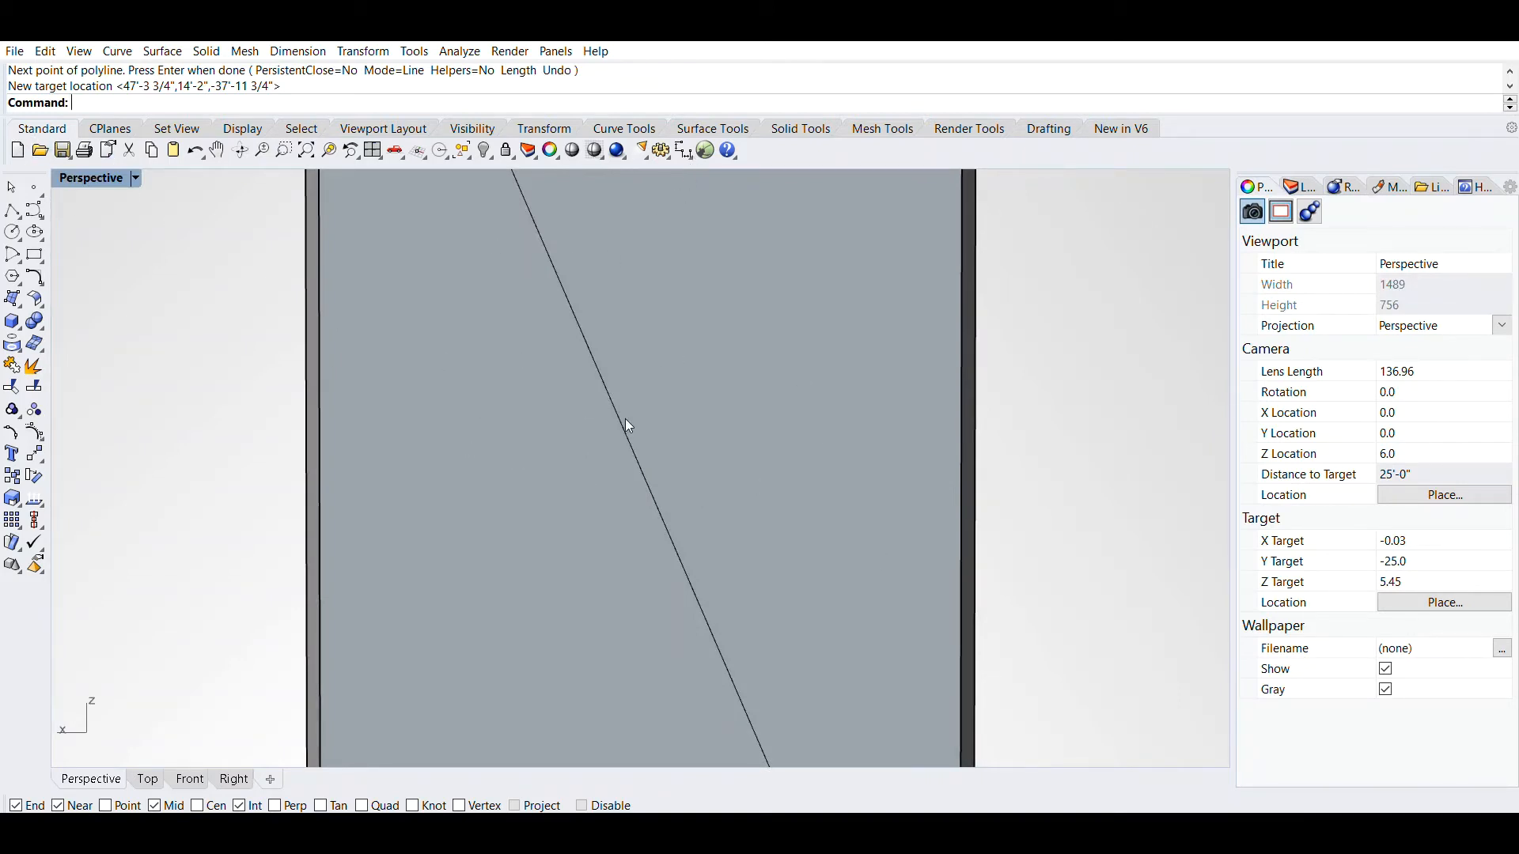
double_click(91, 178)
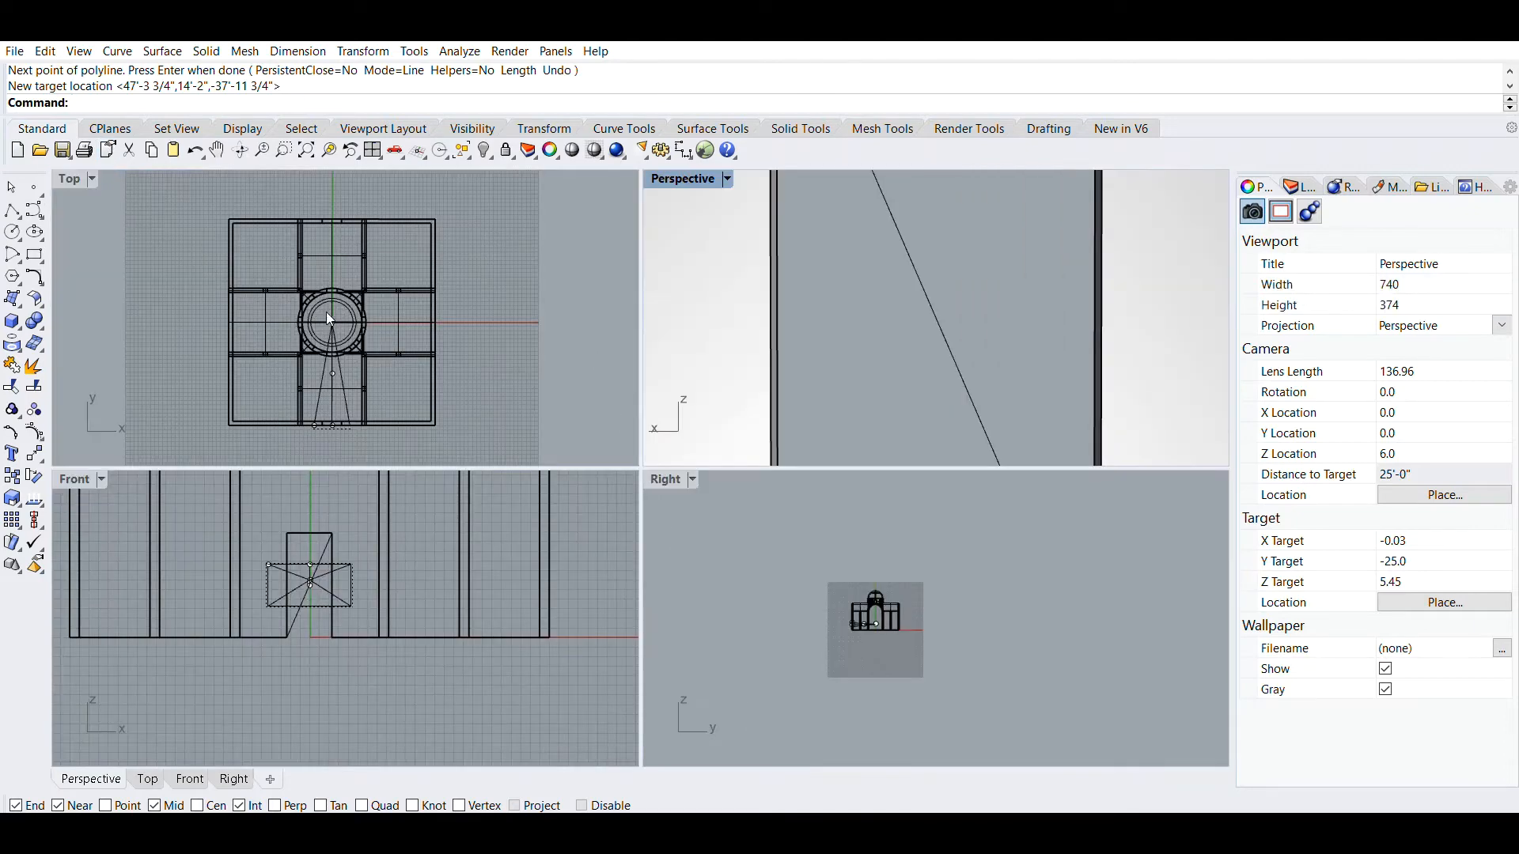
scroll(330, 319, up, 4)
scroll(329, 306, up, 2)
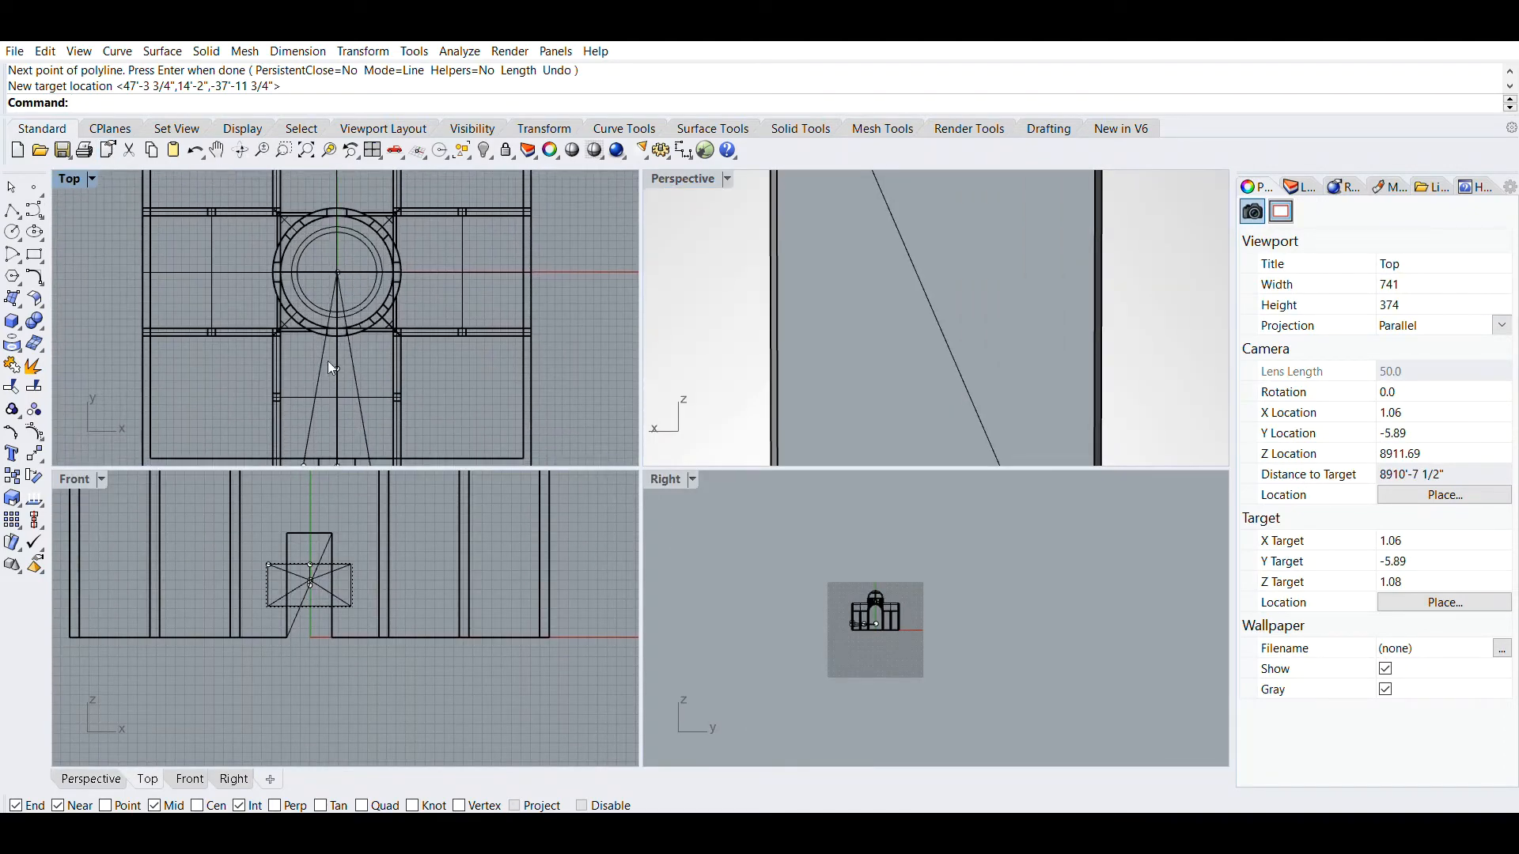
right_drag(345, 386, 340, 254)
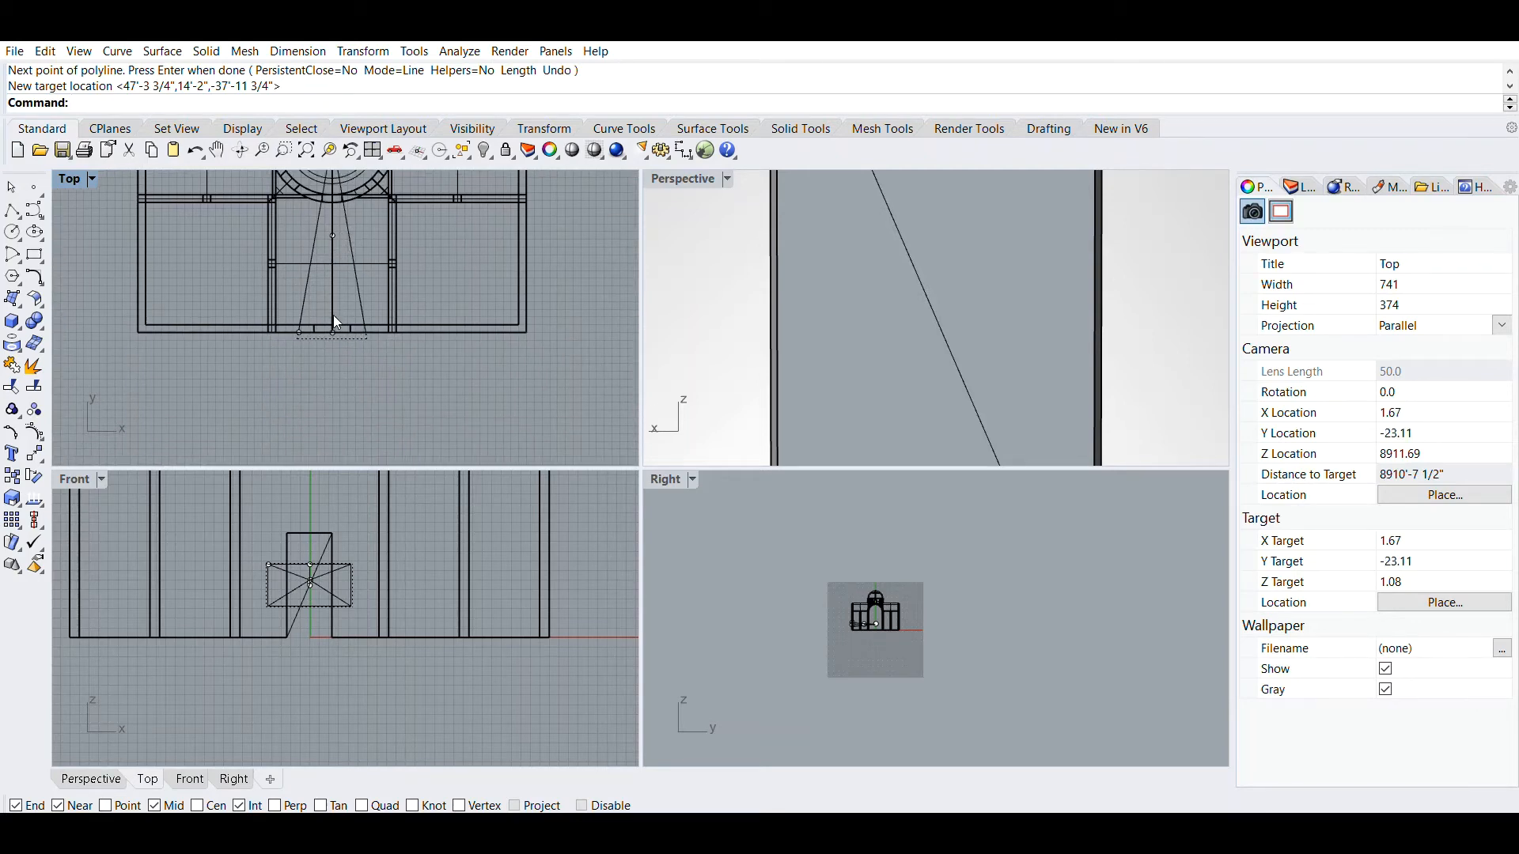
double_click(689, 173)
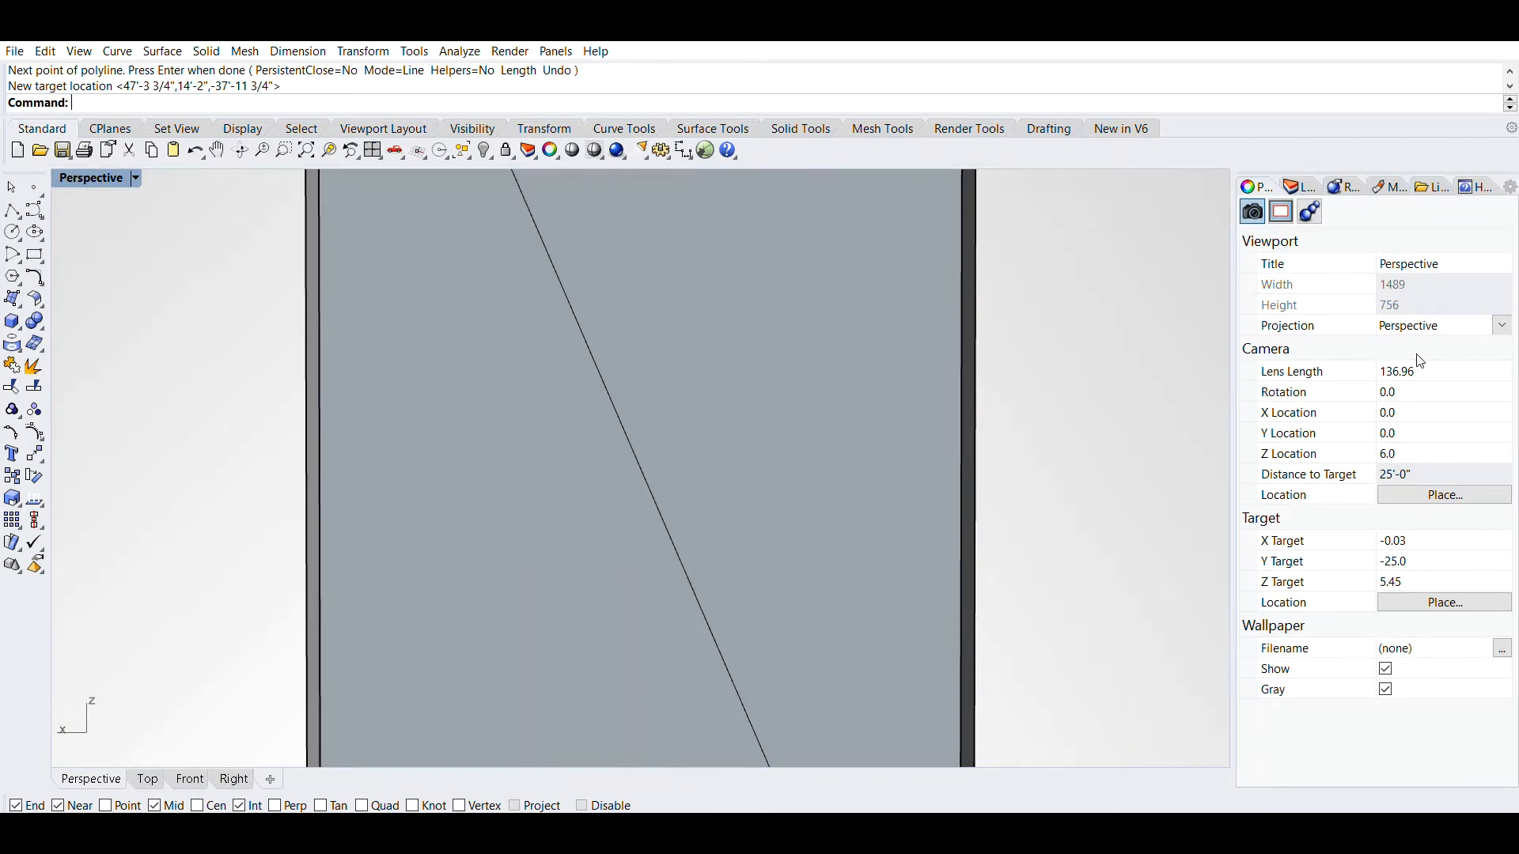
double_click(91, 178)
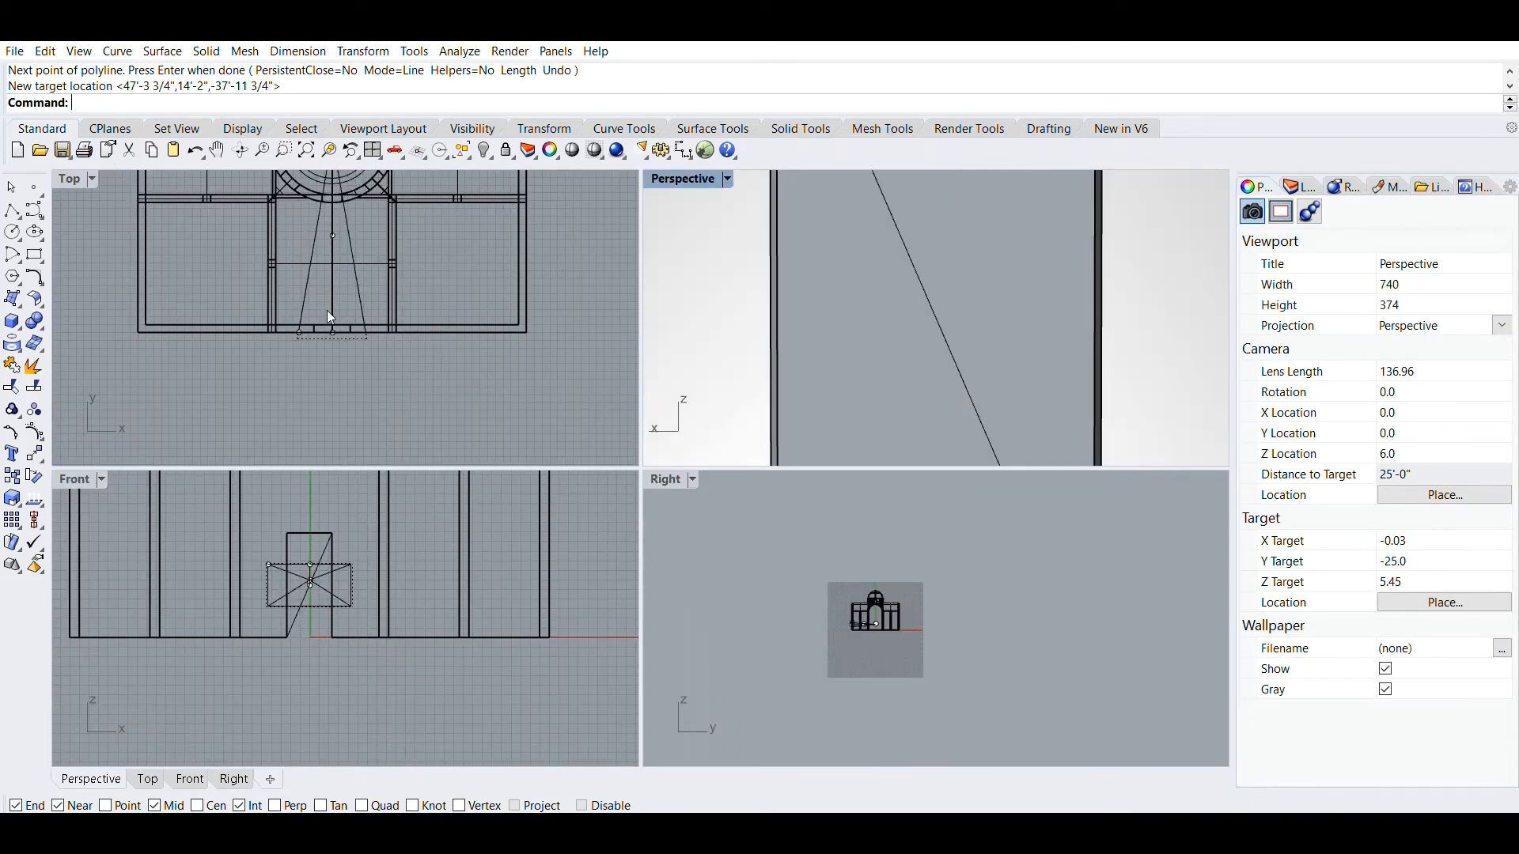
Step: Set the Perspective camera's lens length to 50
right_drag(443, 230, 434, 276)
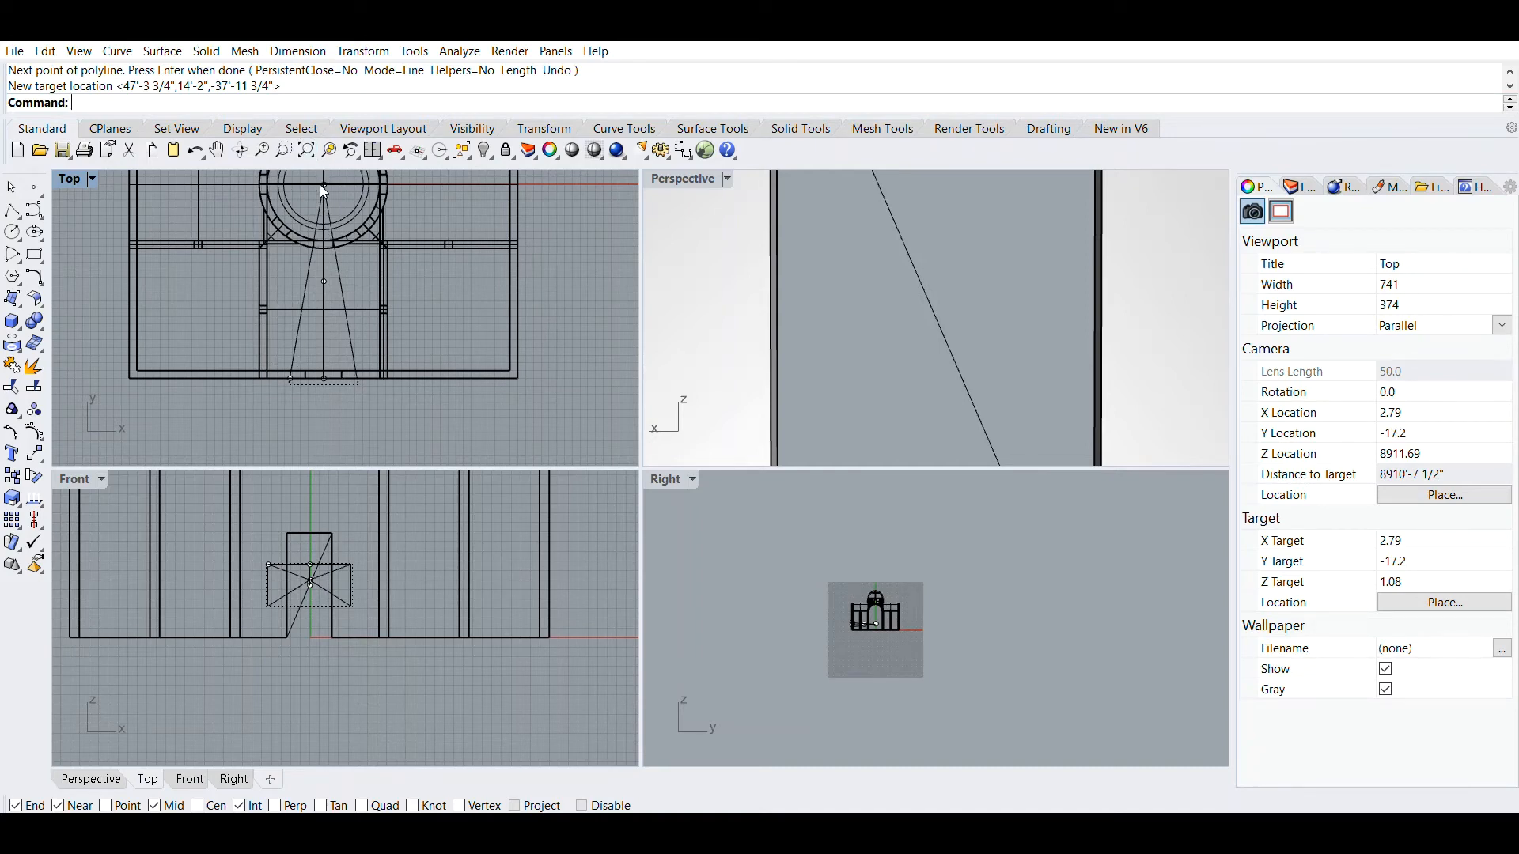
click(686, 179)
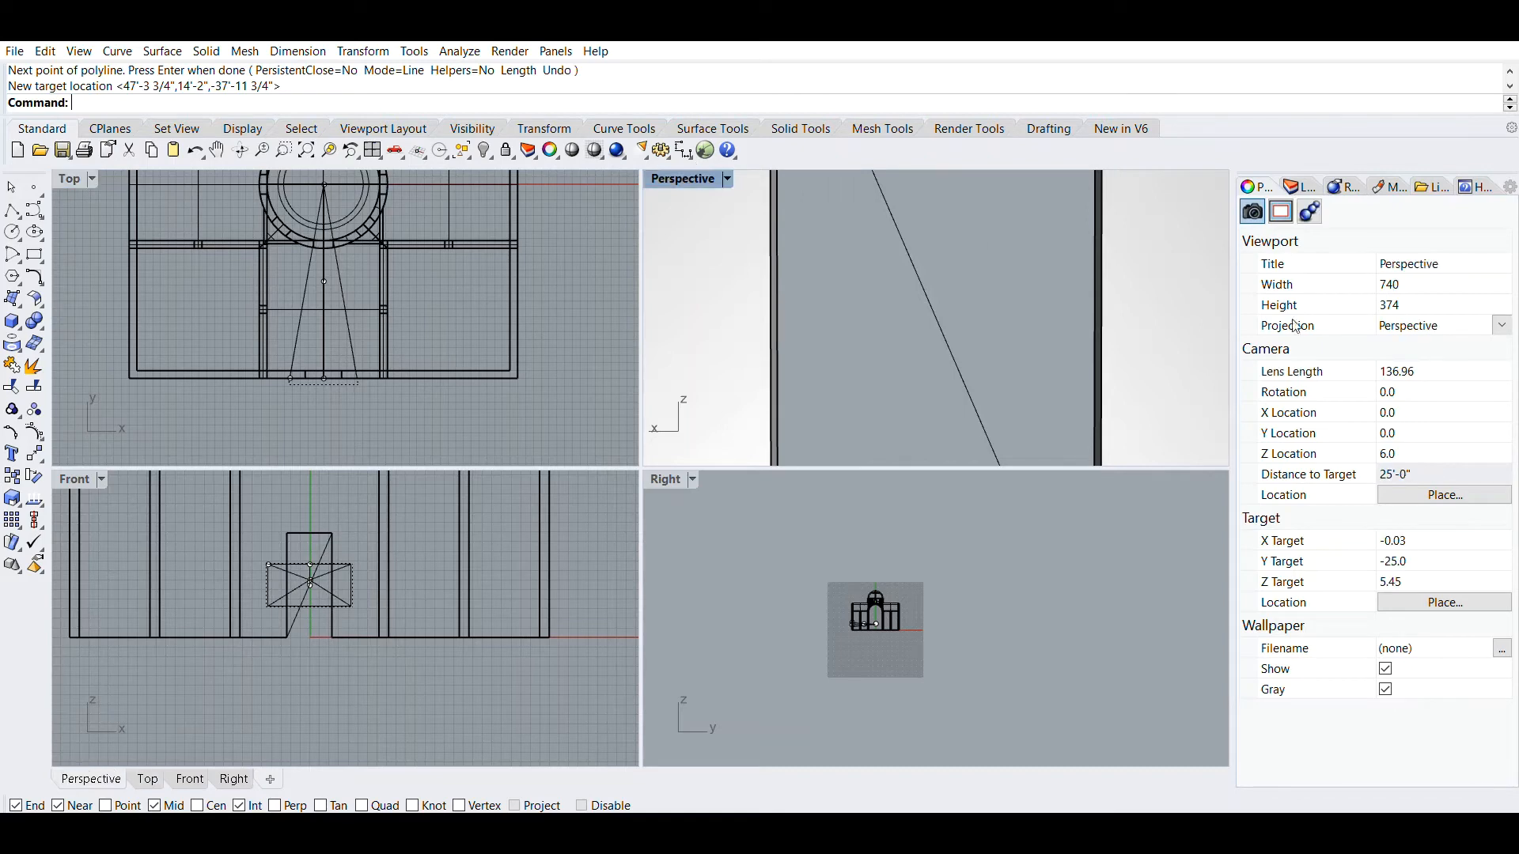
click(1418, 359)
text(50)
key(Return)
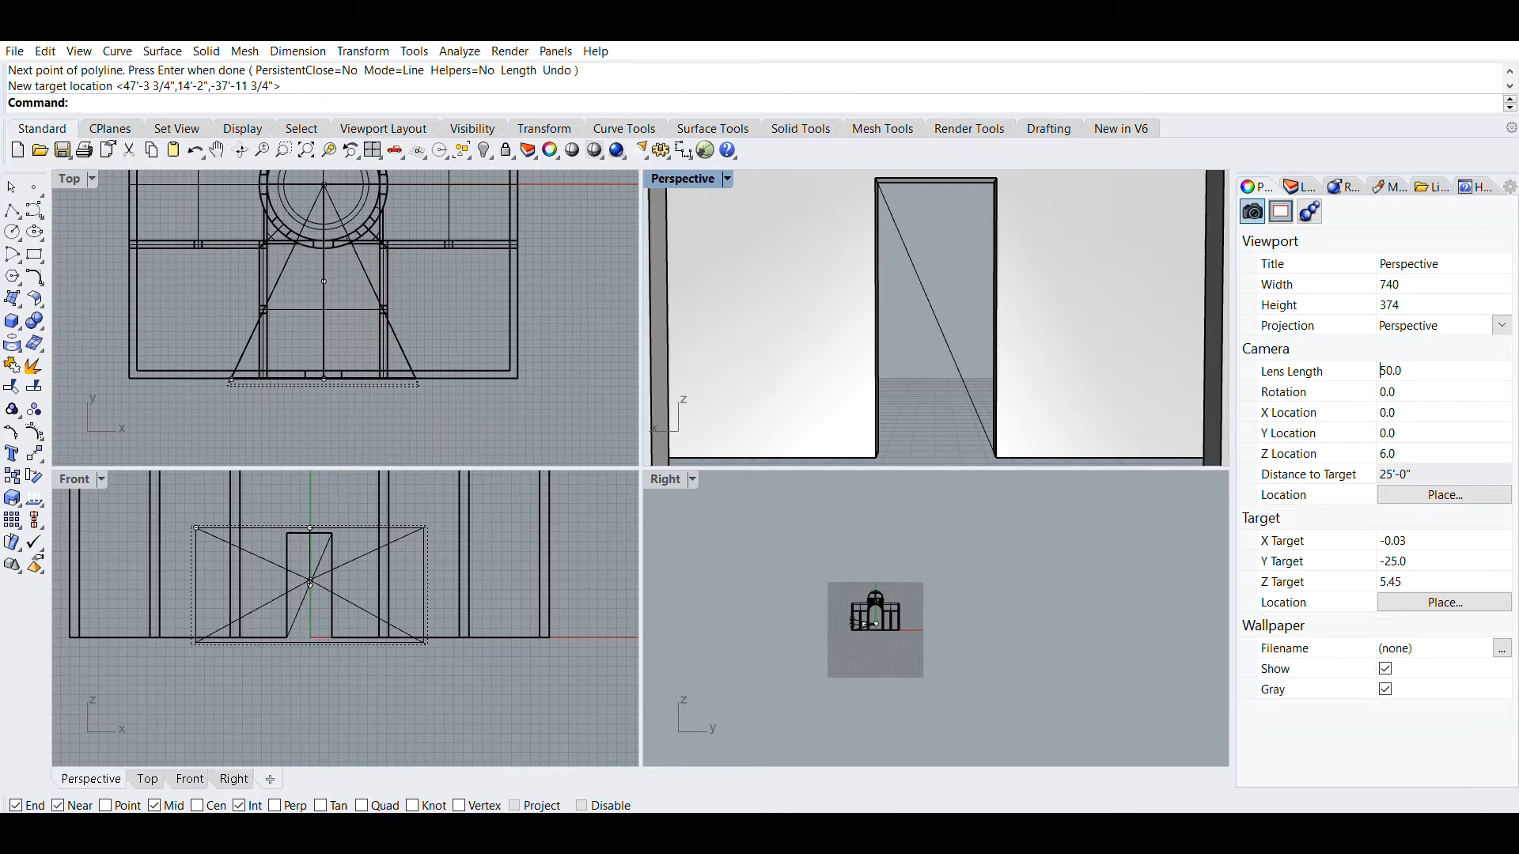
Step: Widen the Perspective camera's field of view by setting its lens length to 35
click(1419, 363)
drag(1407, 360, 1377, 355)
text(35)
key(Return)
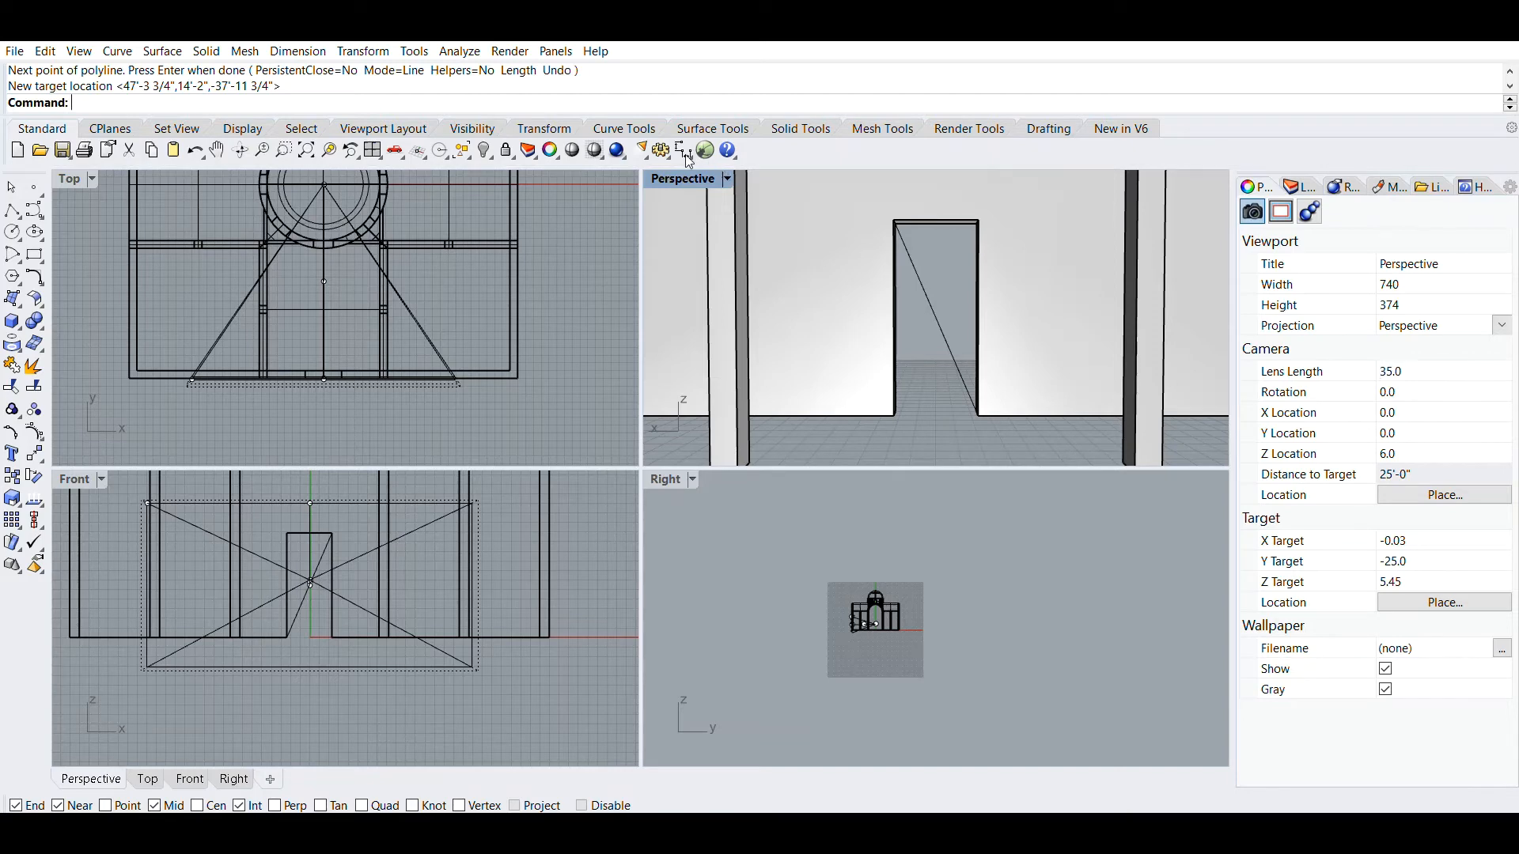
Step: Maximise the Perspective viewport and set its camera's lens length to 15
double_click(683, 177)
click(1412, 364)
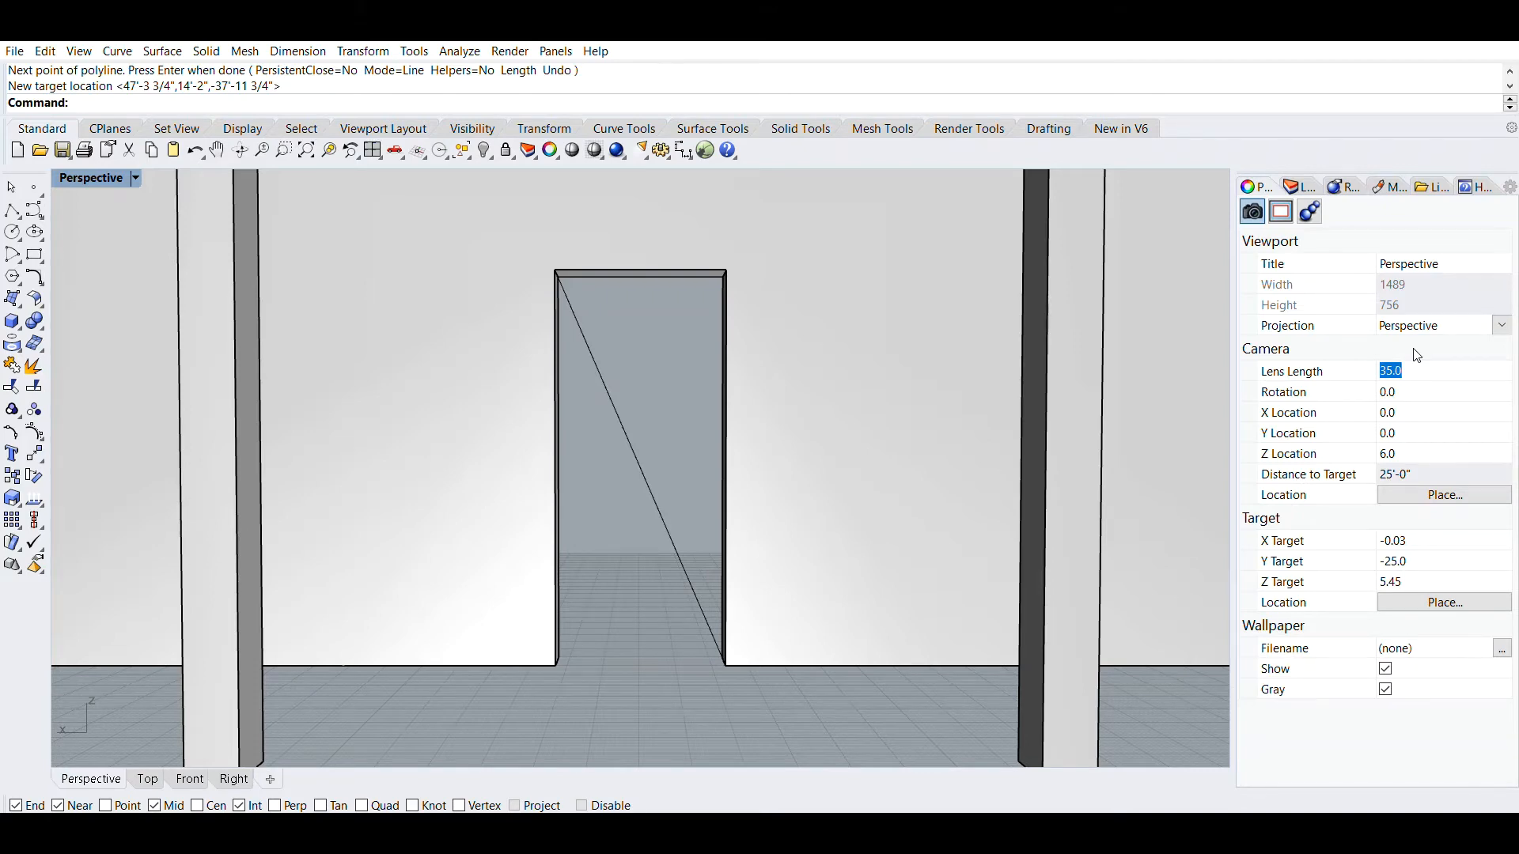
text(15)
key(Return)
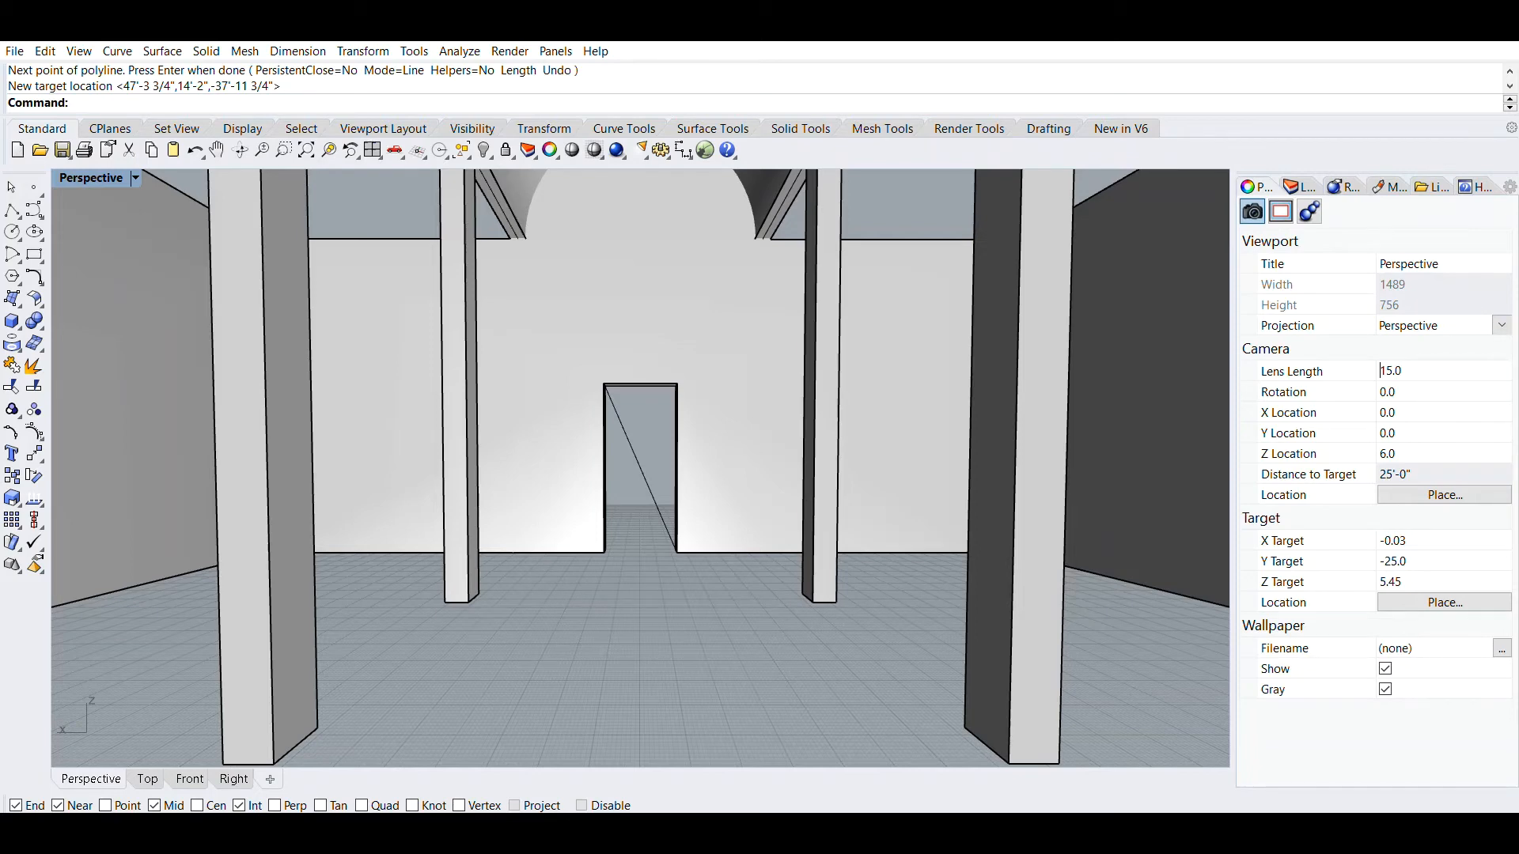
Step: Set the maximised Perspective viewport's lens length to 5 for an extreme wide-angle interior view
drag(1406, 367, 1376, 352)
text(5)
key(Return)
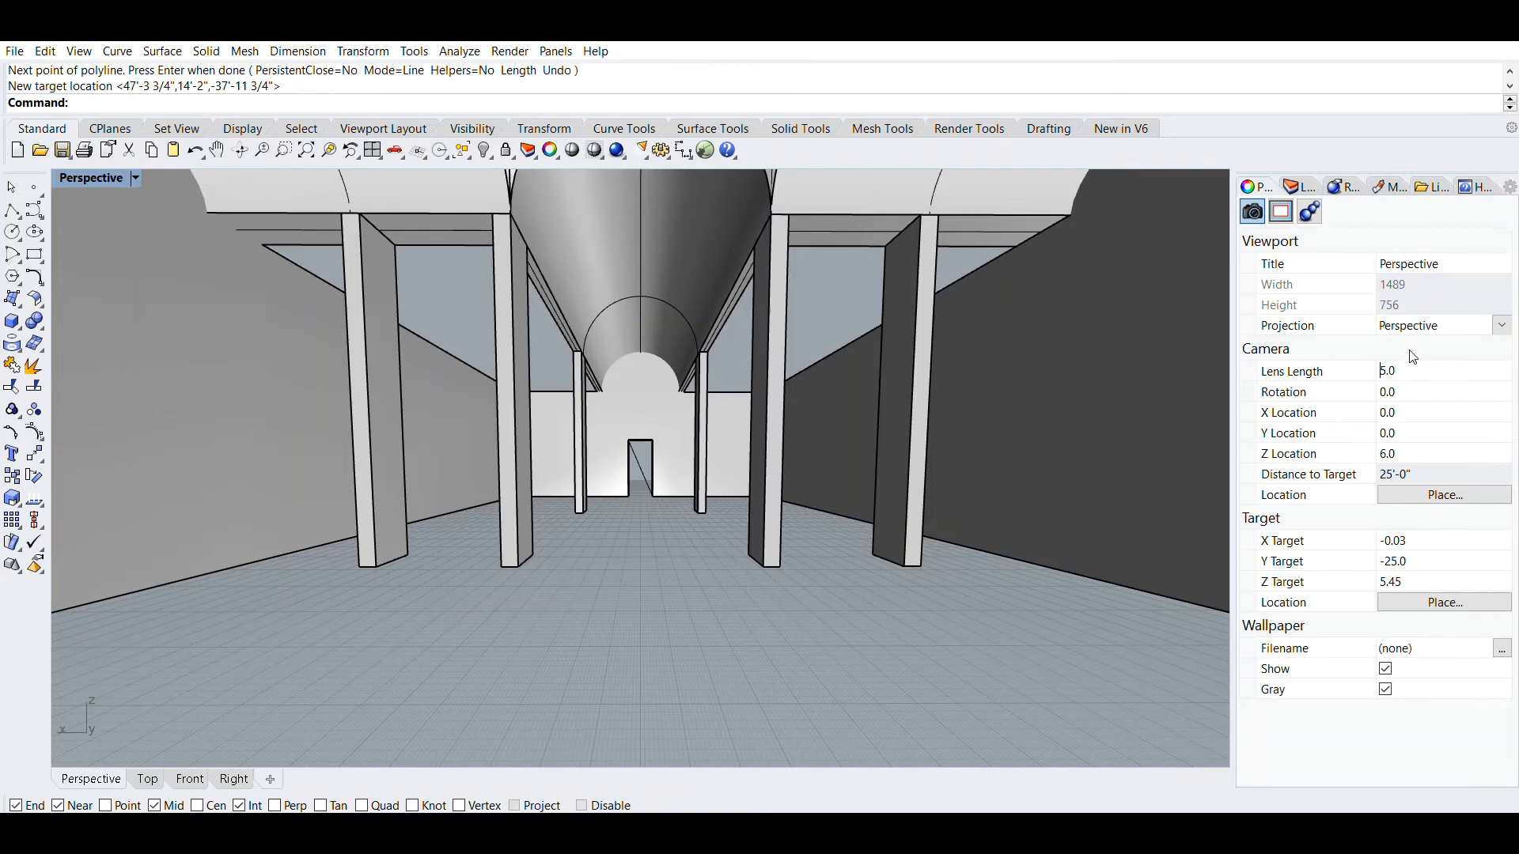
Step: Set the Perspective camera's lens length back to 35 and return to the four-viewport layout
drag(1412, 368, 1370, 352)
text(35)
key(Return)
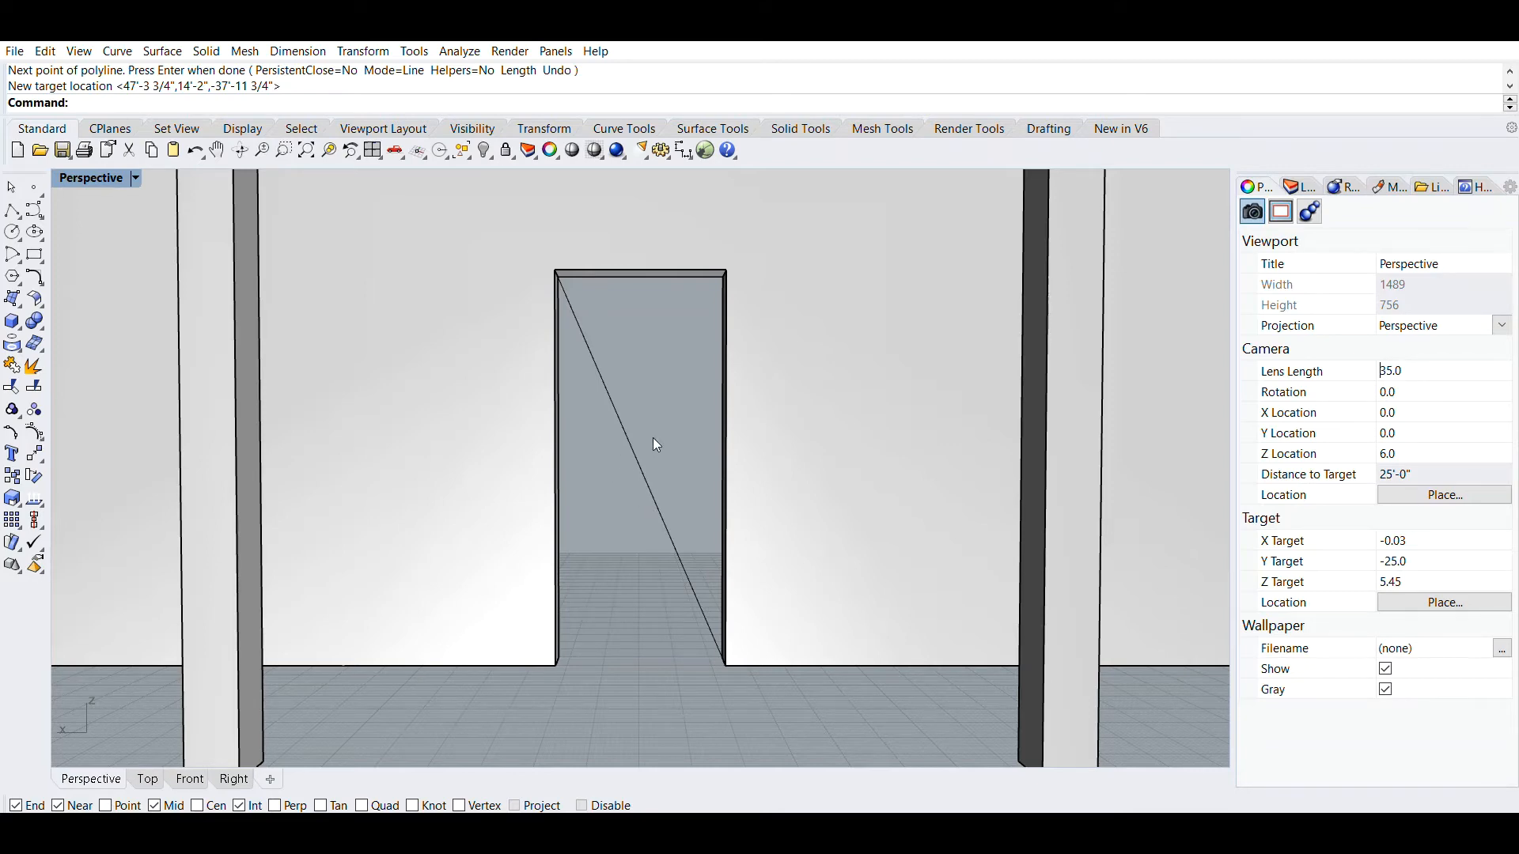
double_click(91, 178)
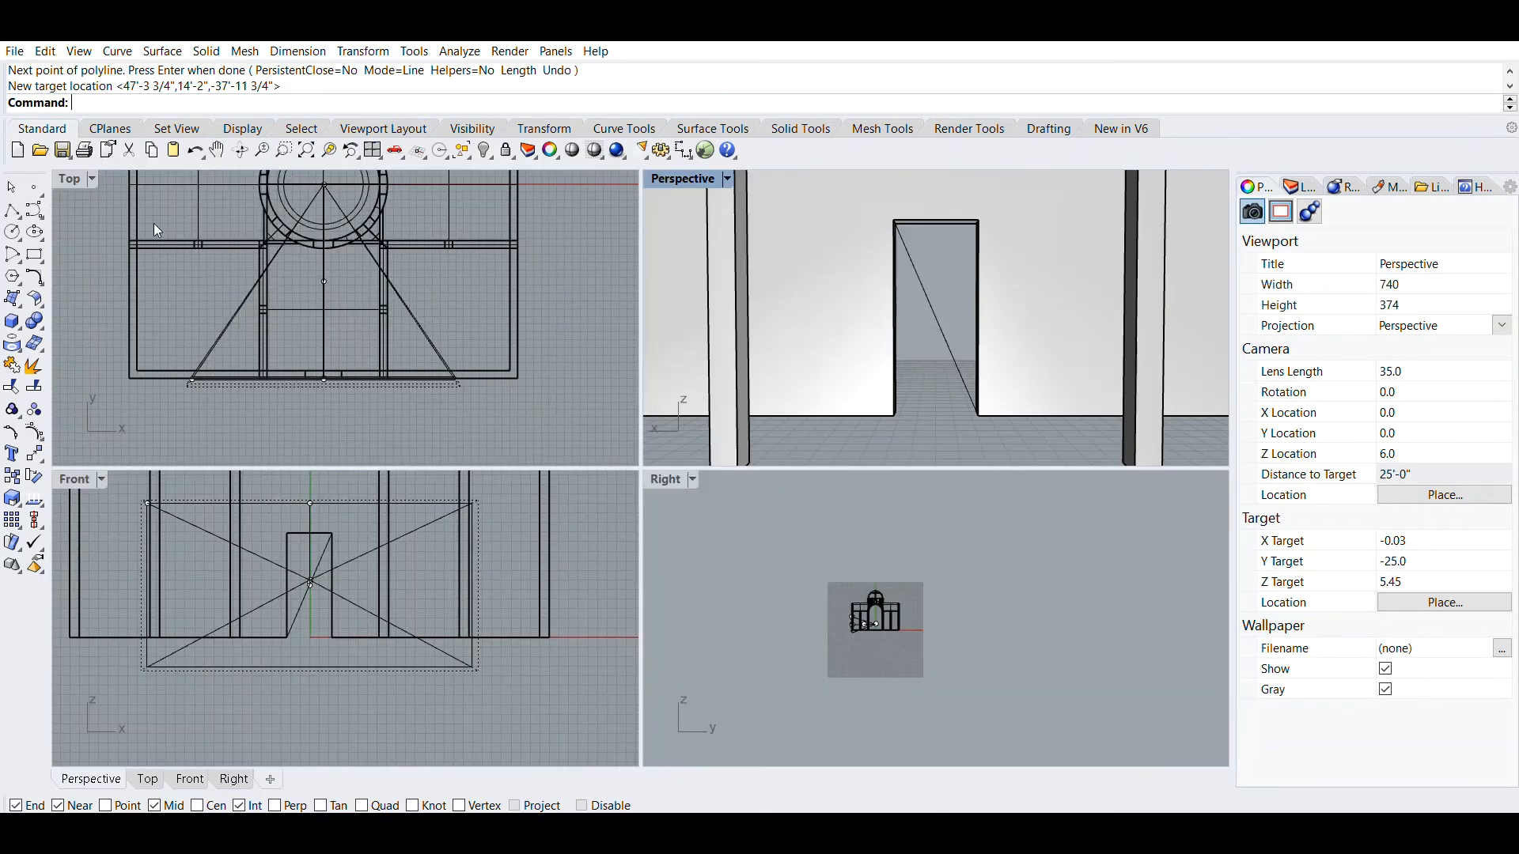
Step: Turn the Perspective camera in place to a target of about X 8.1, Y 23.6, Z 4.8 and save the view as Interior1
right_drag(346, 211, 335, 264)
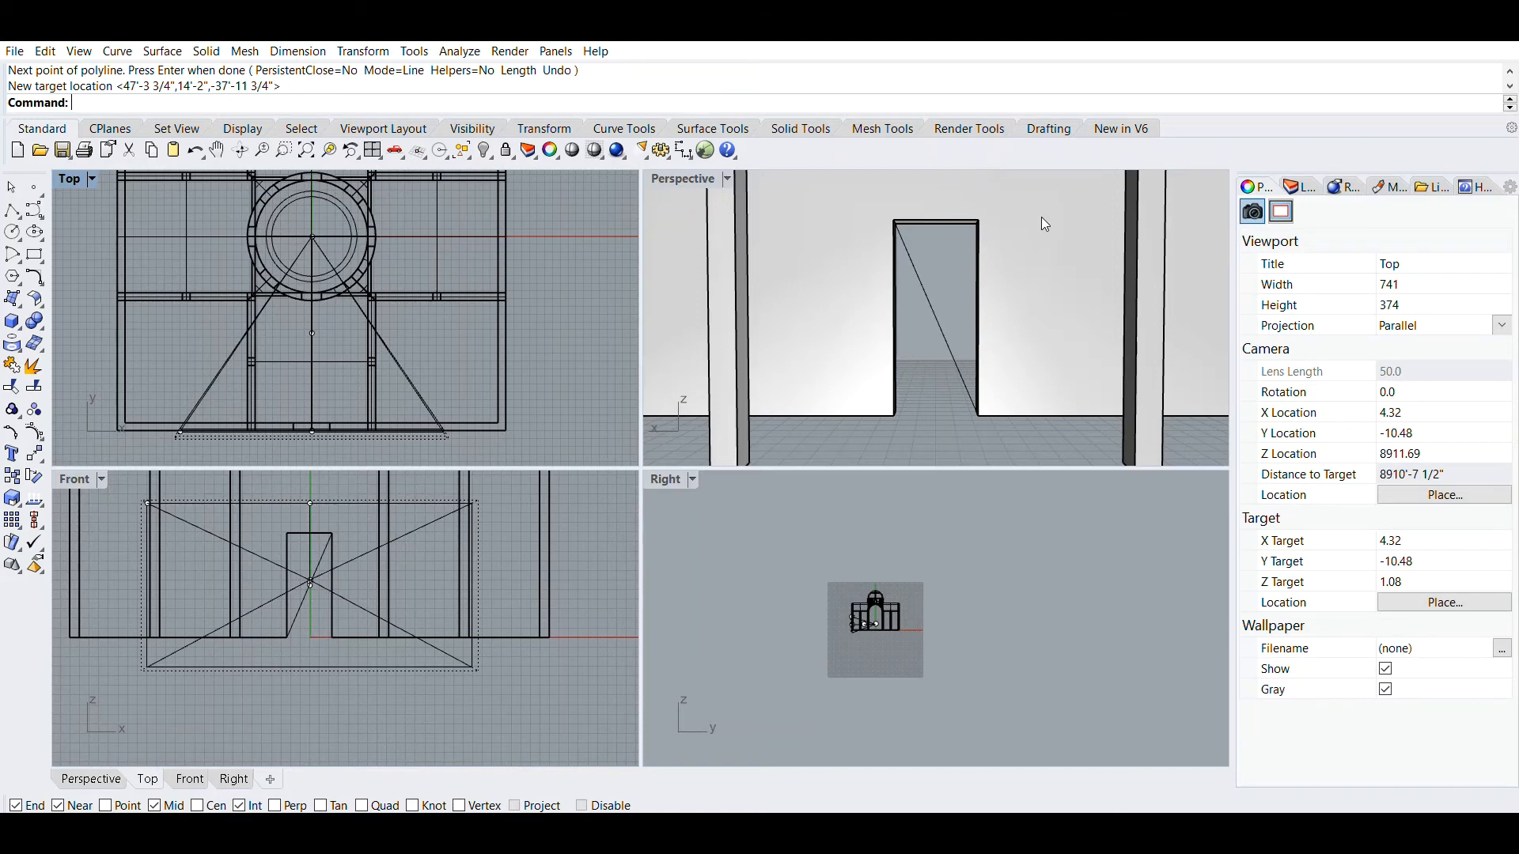
right_drag(1042, 224, 678, 179)
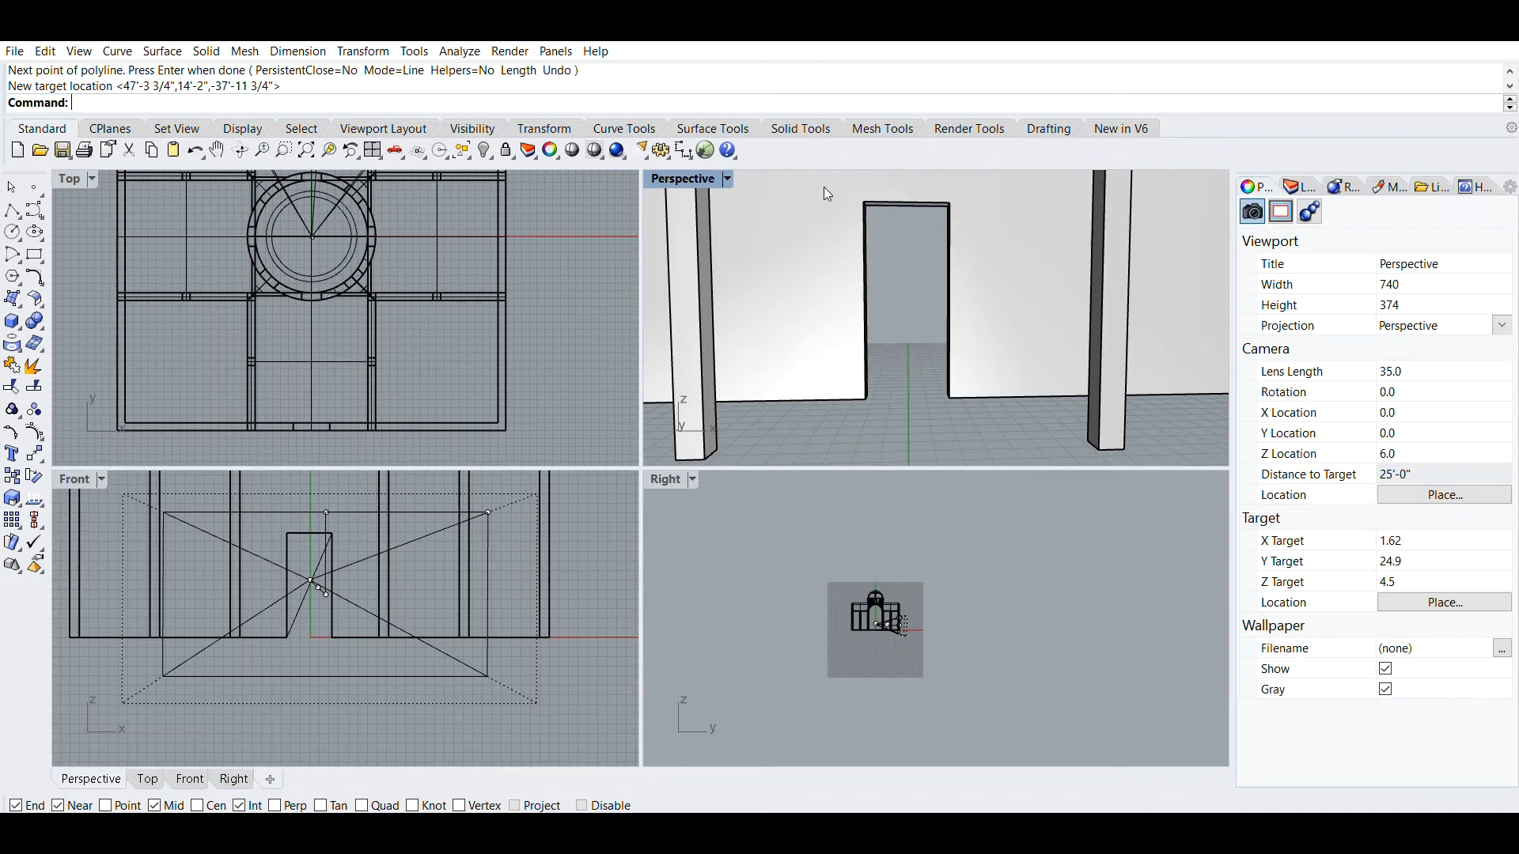
right_drag(996, 285, 949, 269)
key(ctrl+m)
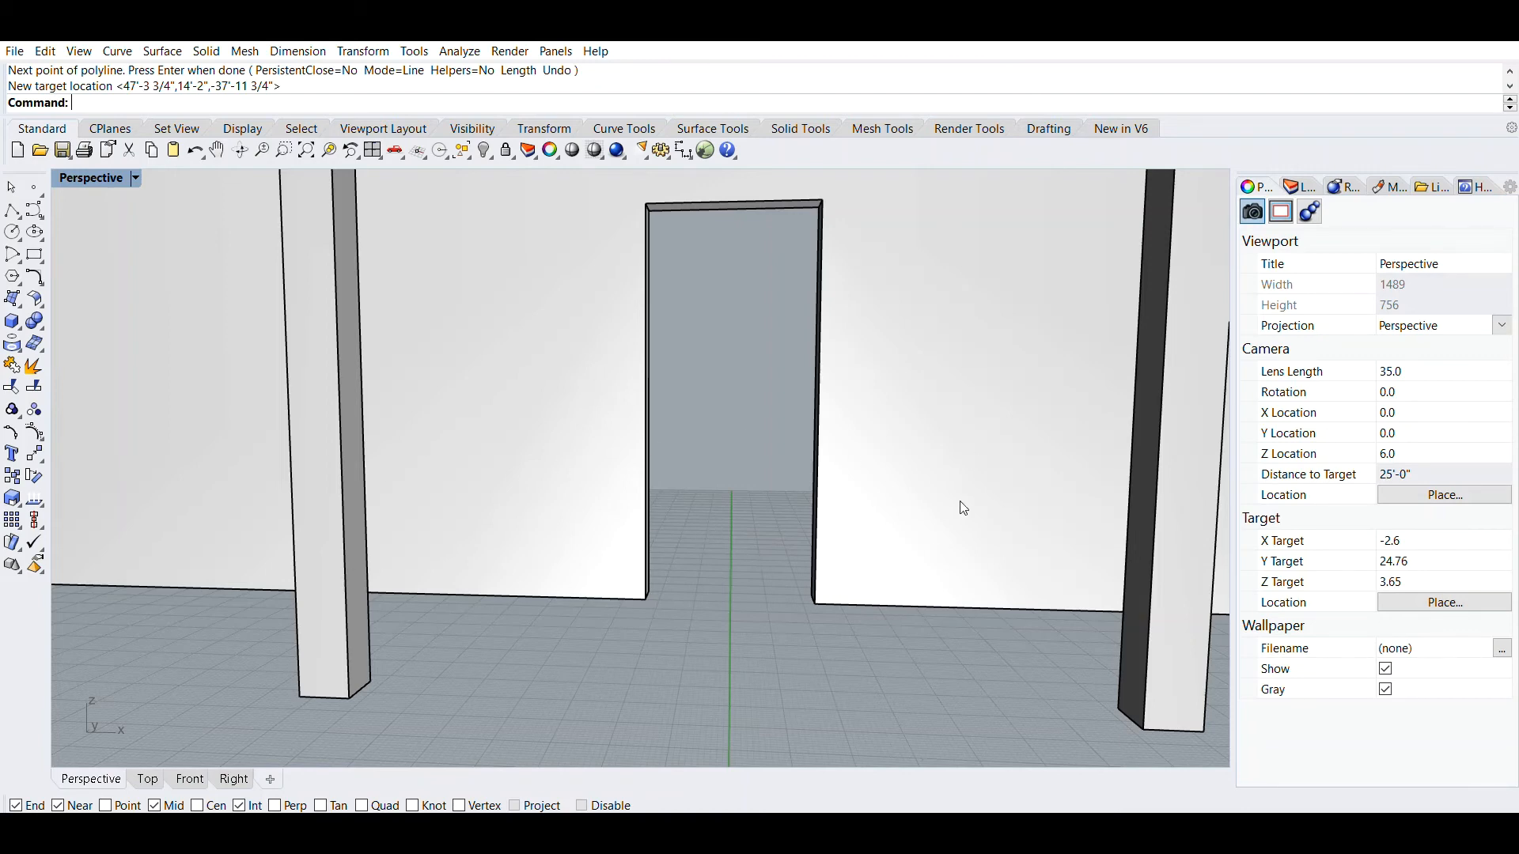
ctrl+alt+right_drag(956, 484, 799, 509)
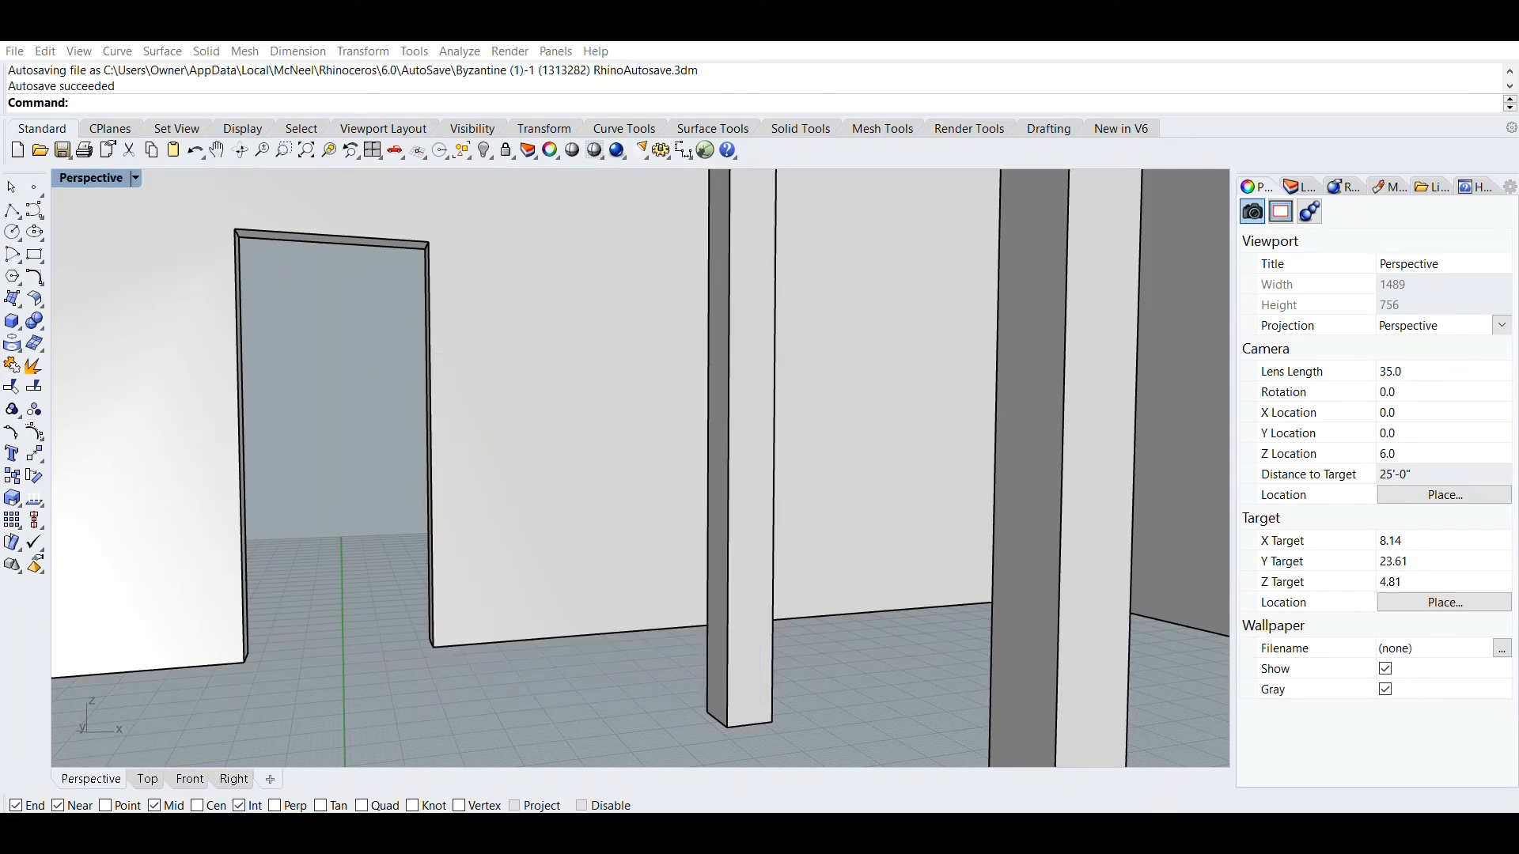
key(Return)
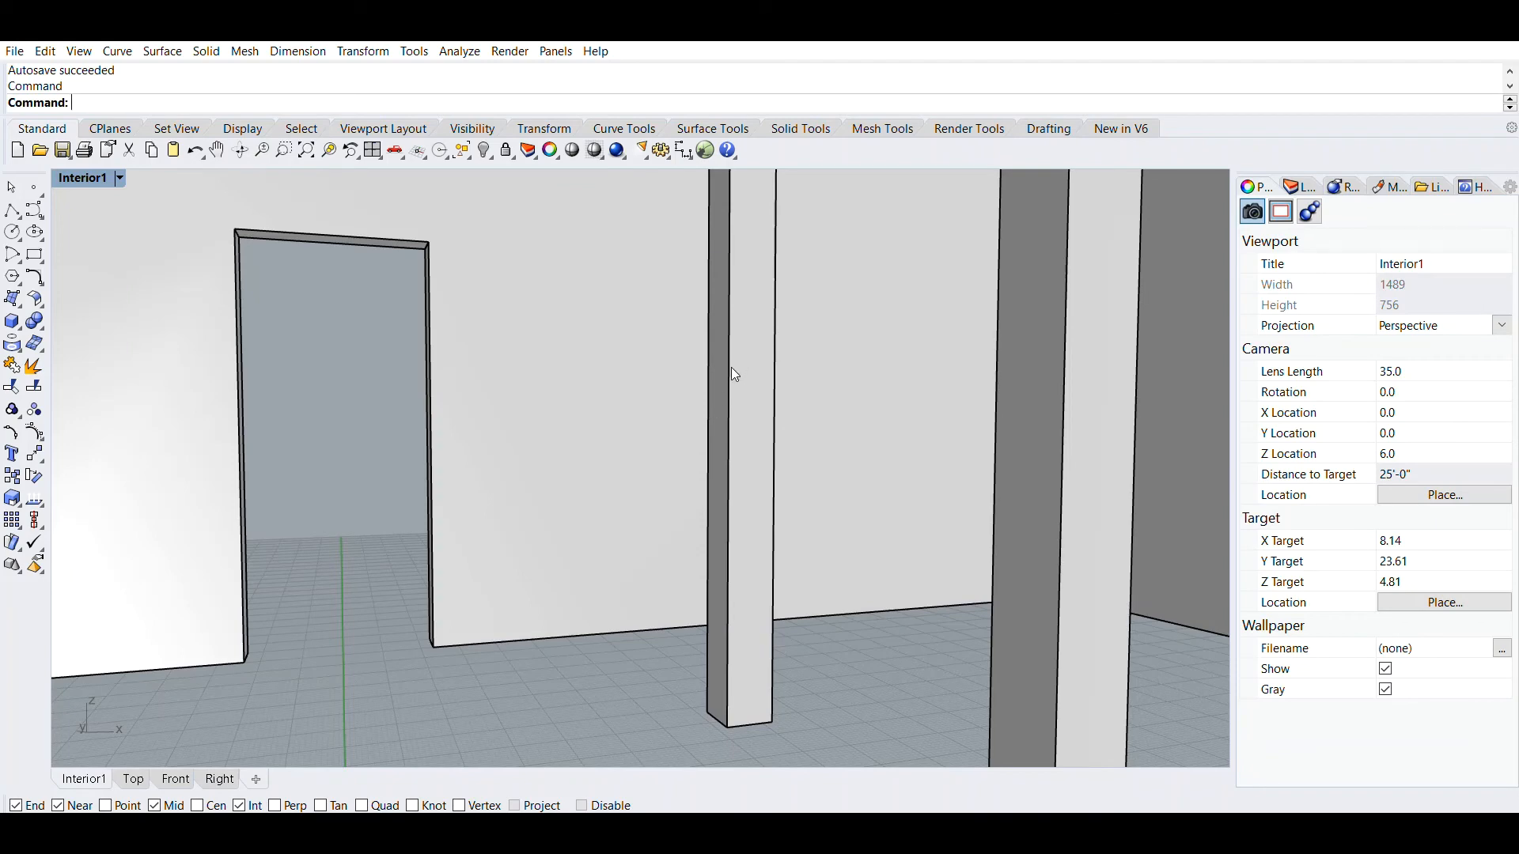
Step: Move the viewport away from the saved interior position around the building's exterior and restore the named view Interior1
scroll(734, 375, down, 10)
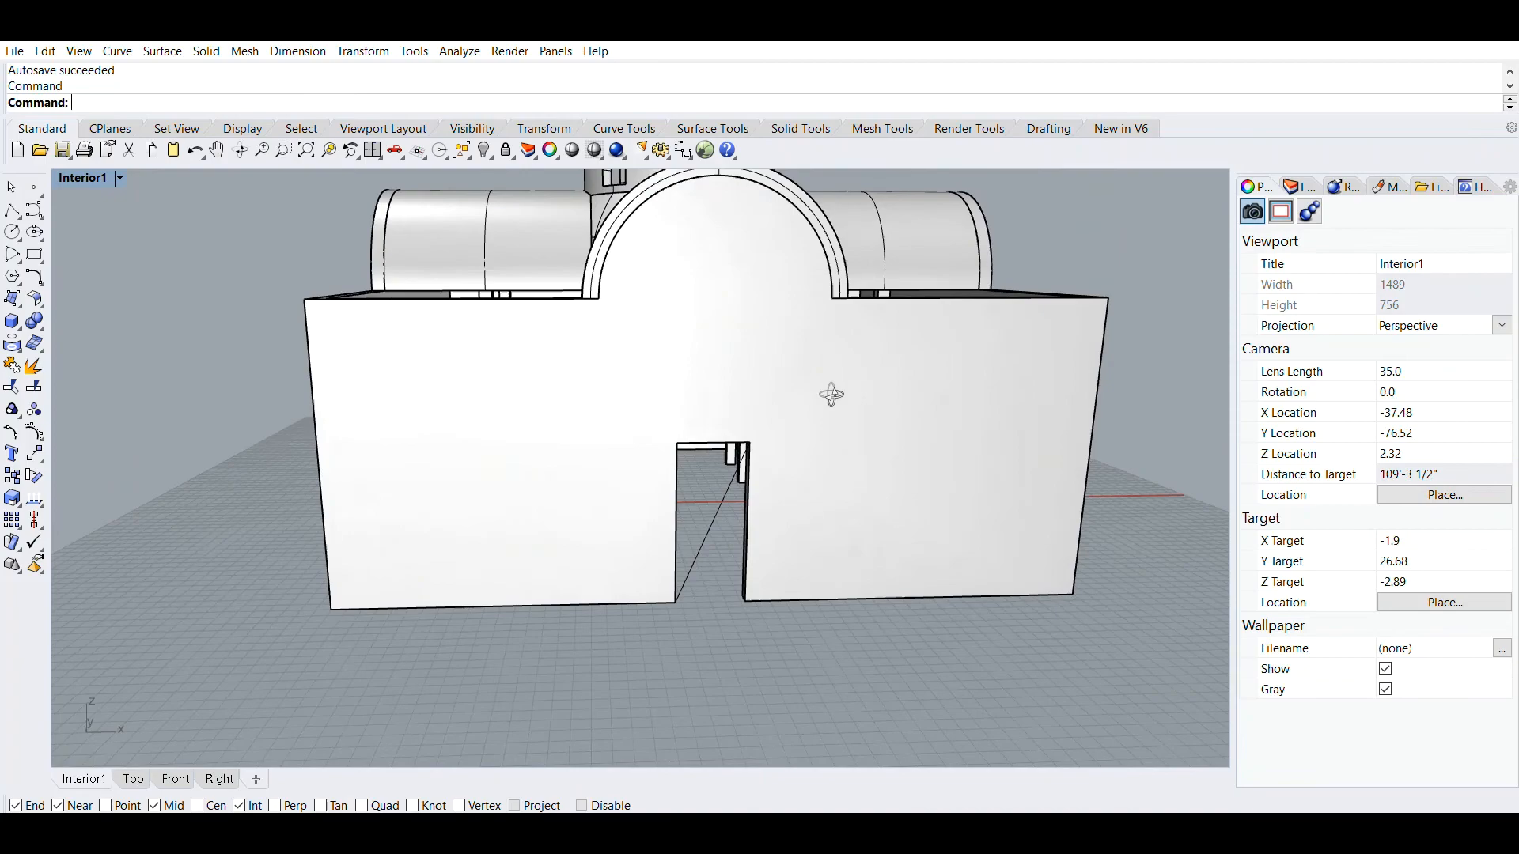
right_drag(831, 395, 775, 449)
scroll(732, 372, up, 6)
scroll(700, 387, up, 4)
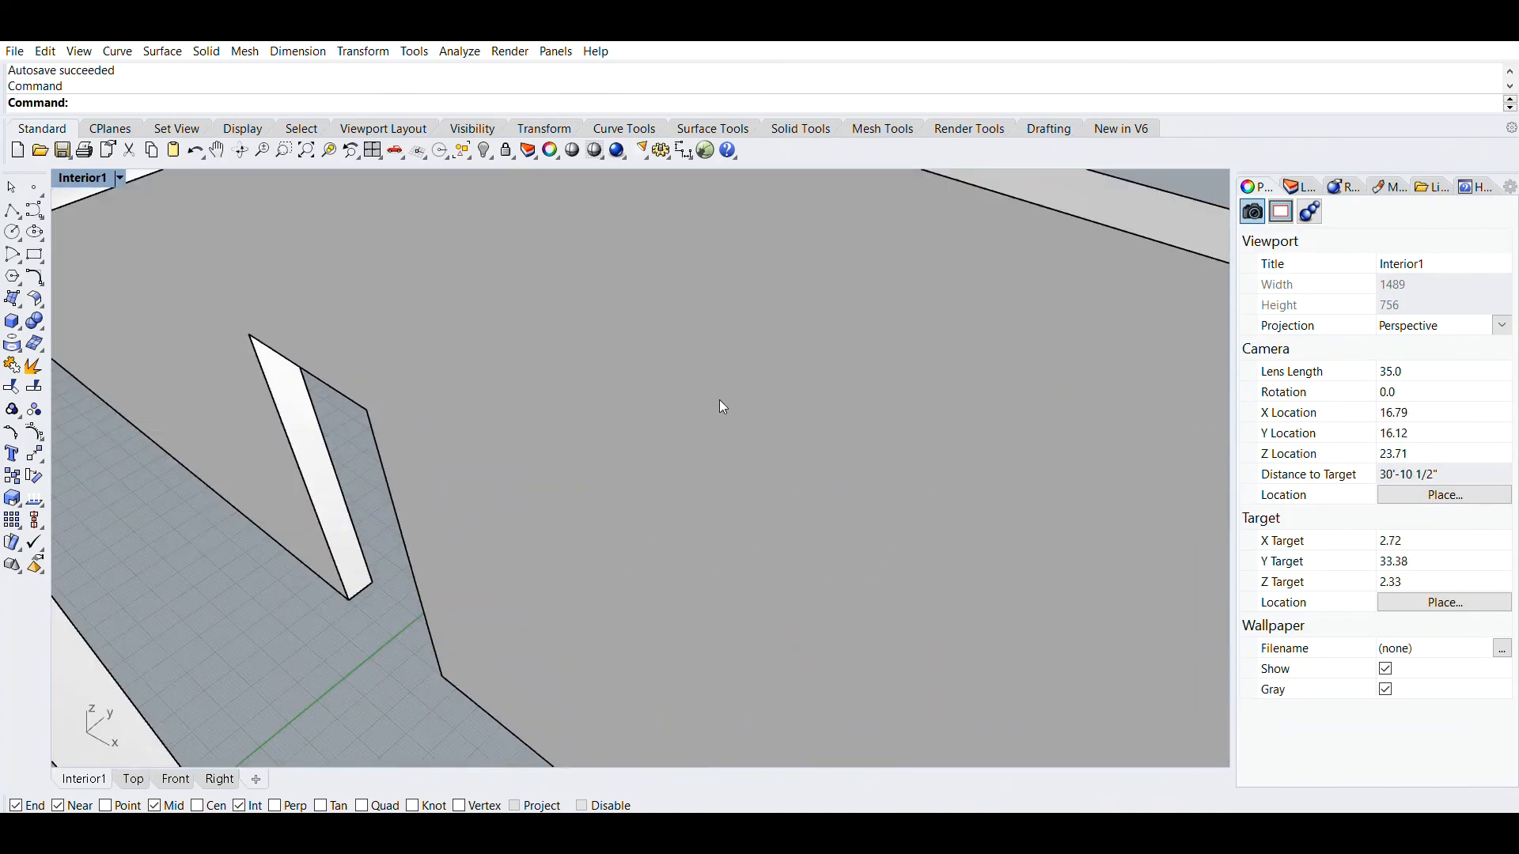
scroll(548, 464, down, 8)
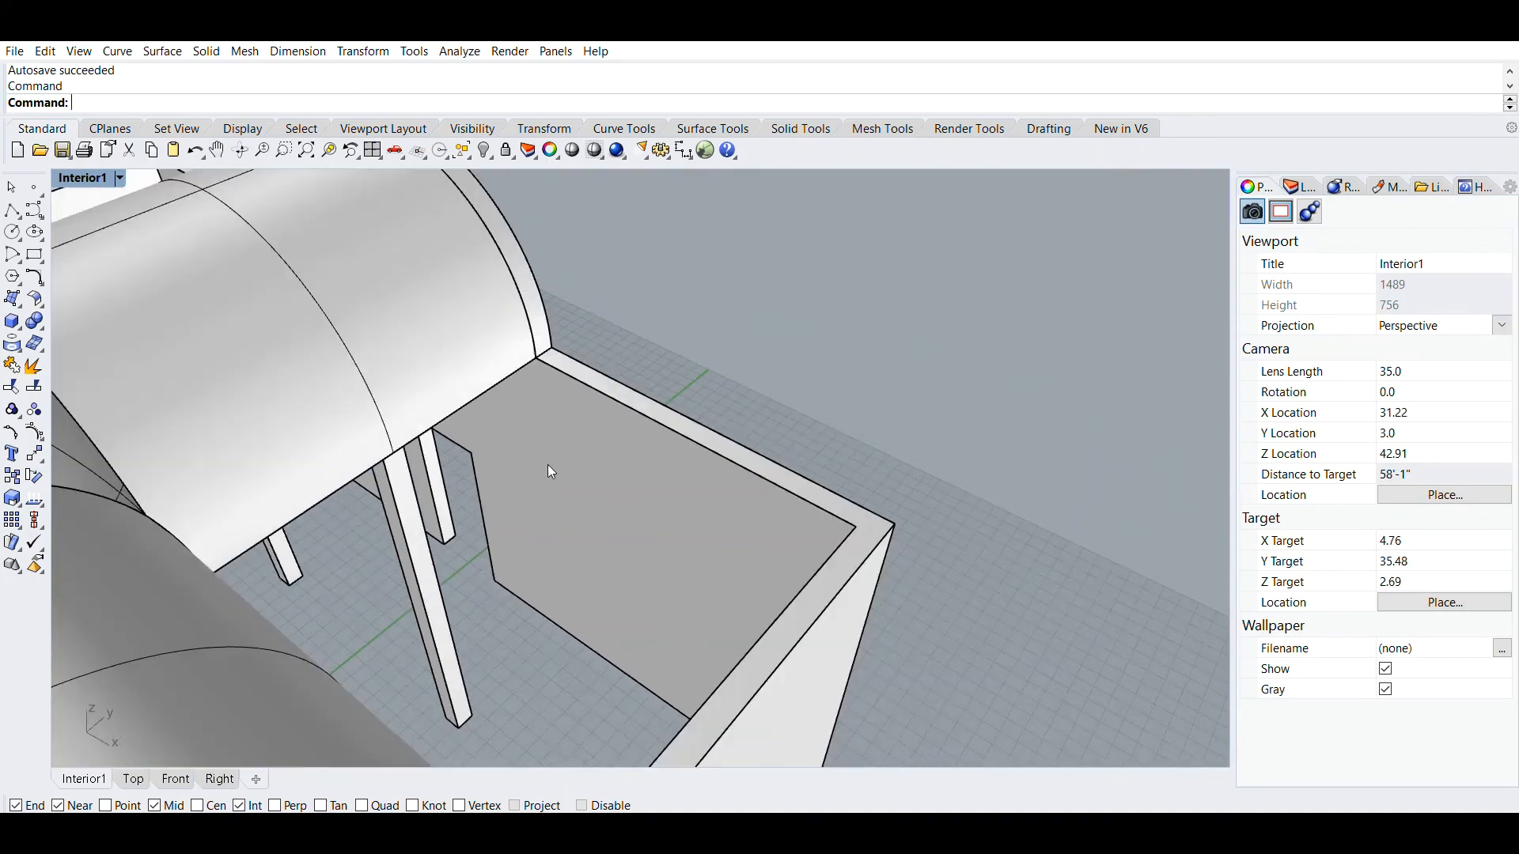
right_drag(359, 491, 535, 441)
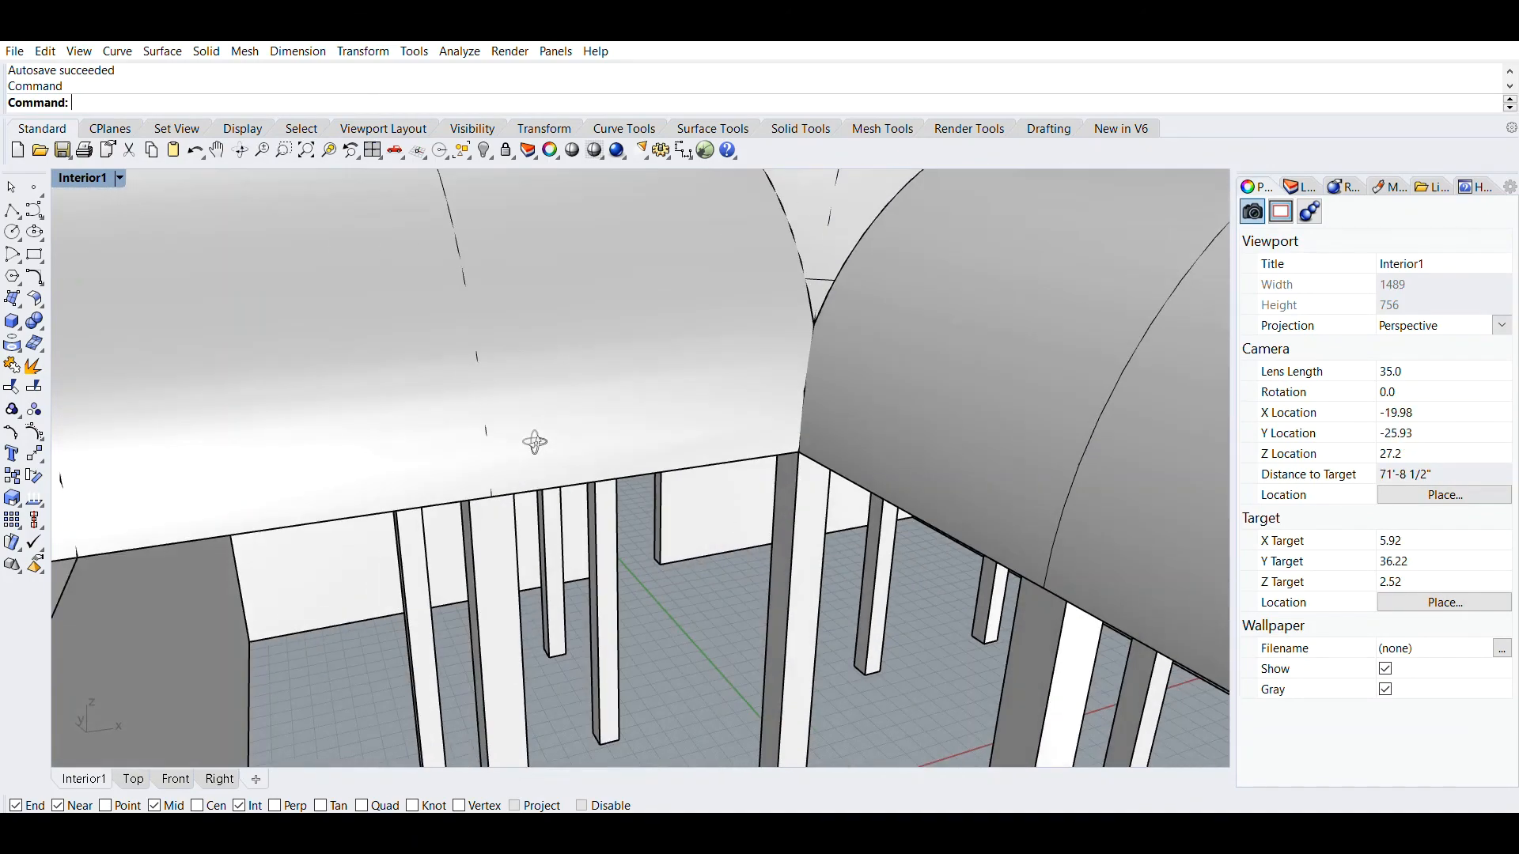
scroll(624, 461, down, 8)
scroll(623, 462, up, 4)
right_drag(625, 554, 525, 554)
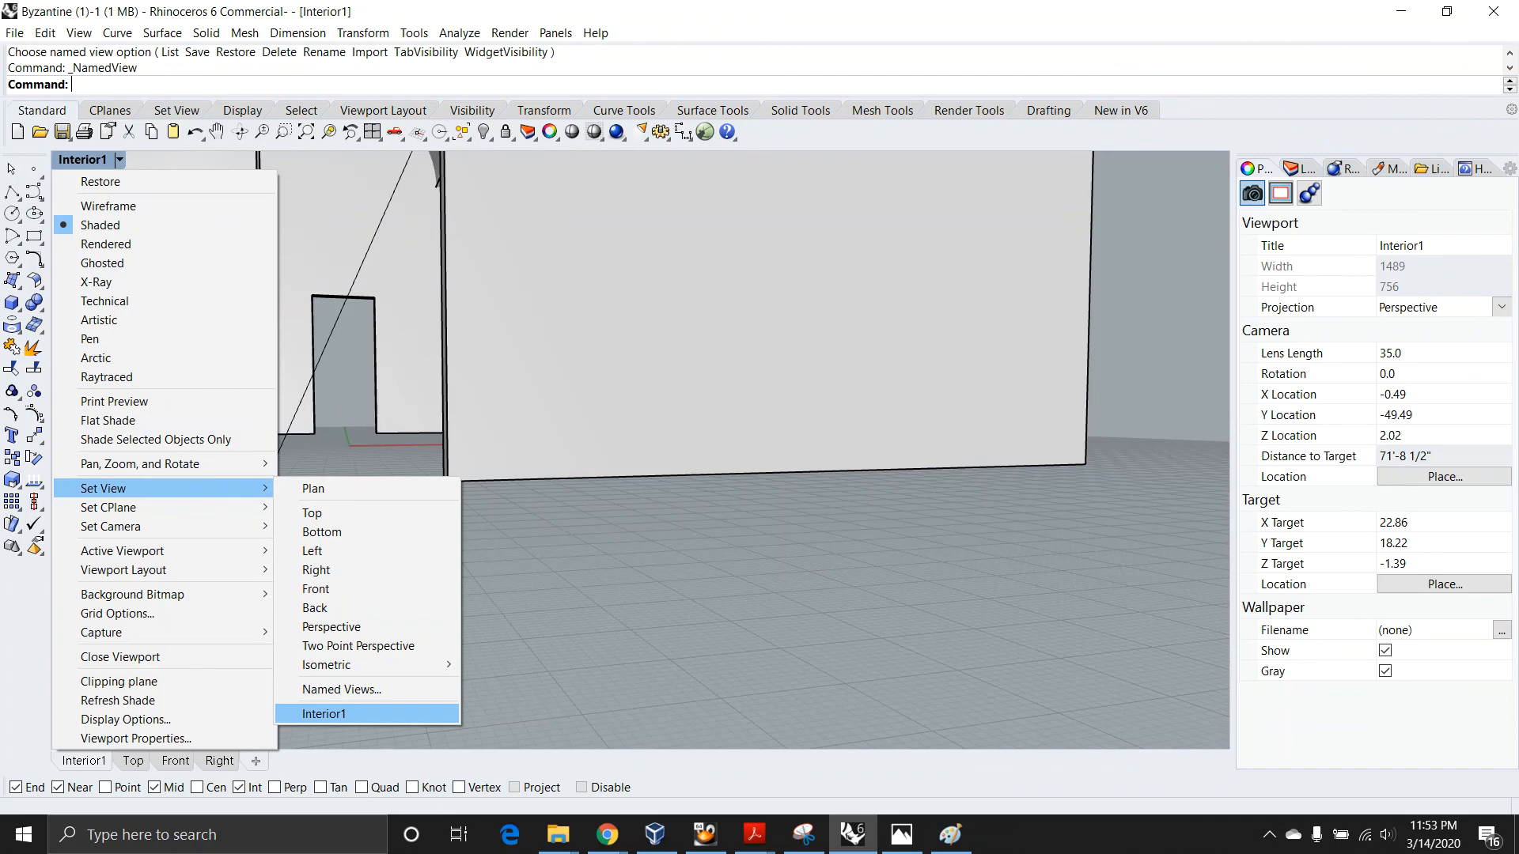
click(328, 712)
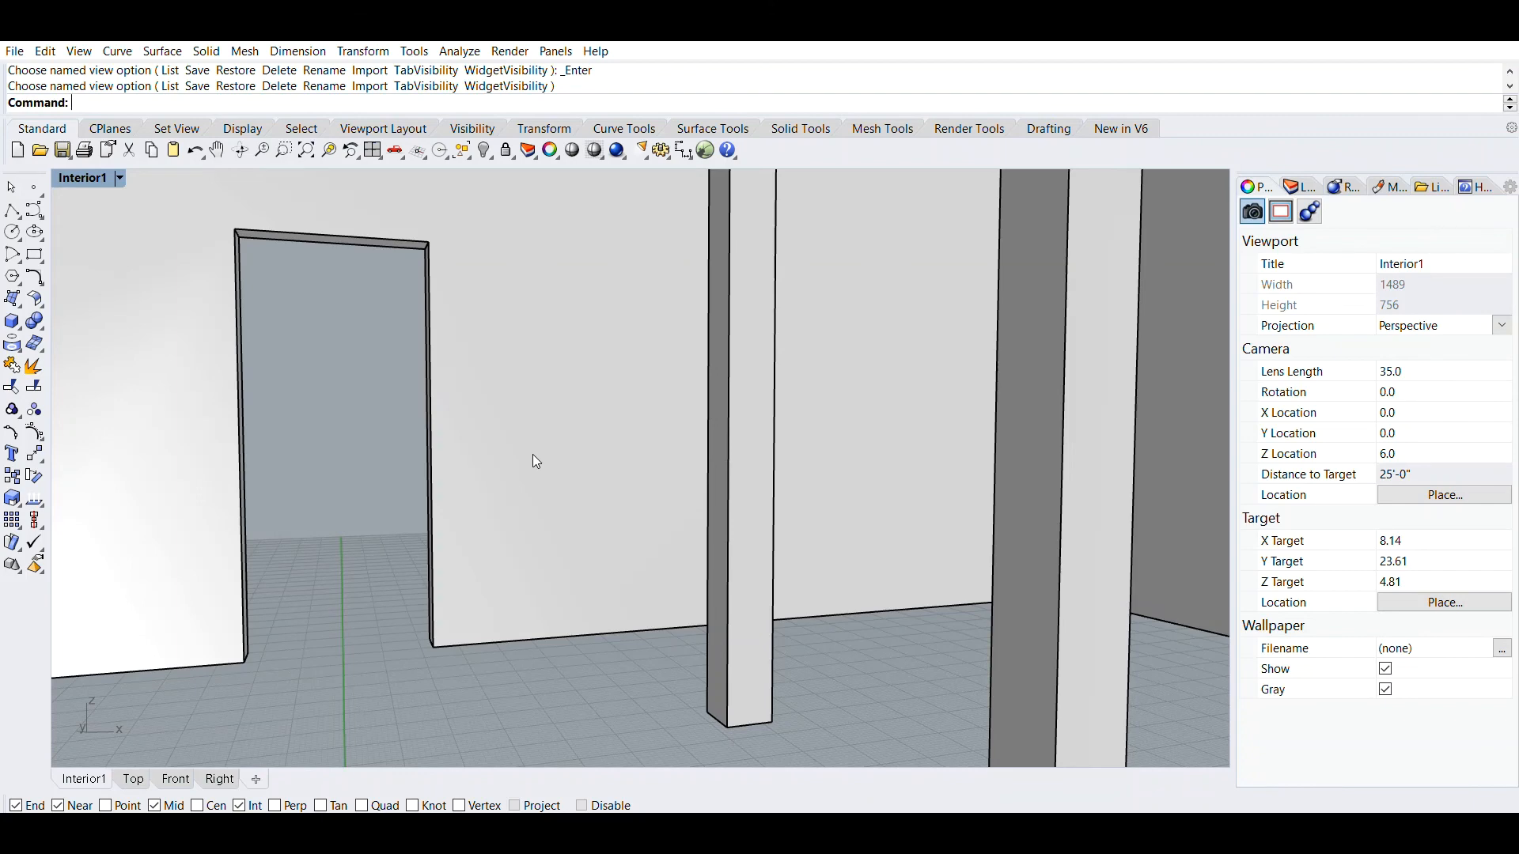
Step: Return to an exterior view of the whole building and show the hidden clipping planes
key(ctrl+z)
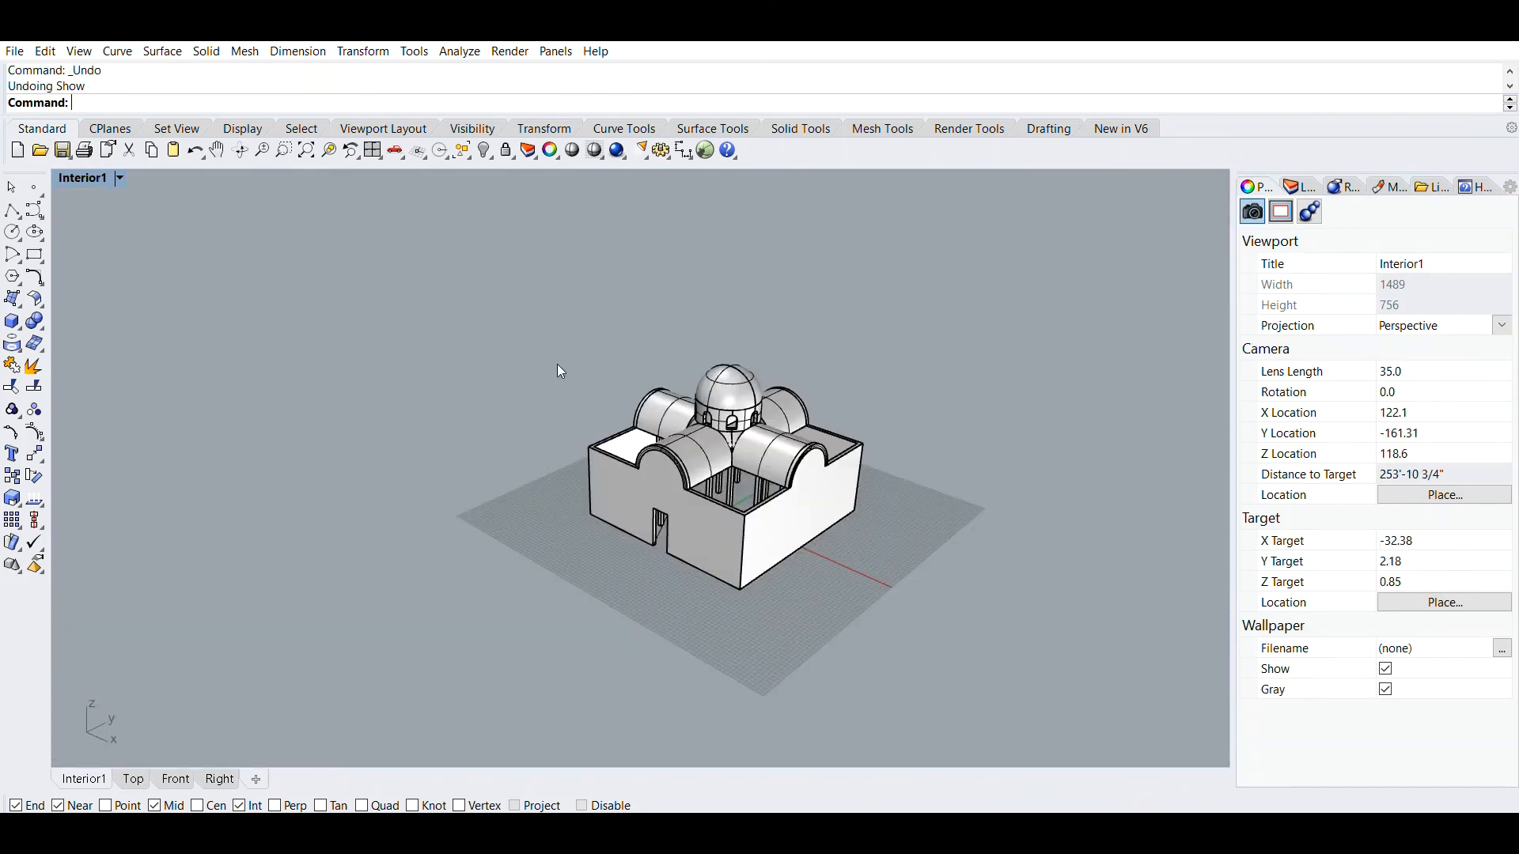
scroll(922, 320, up, 3)
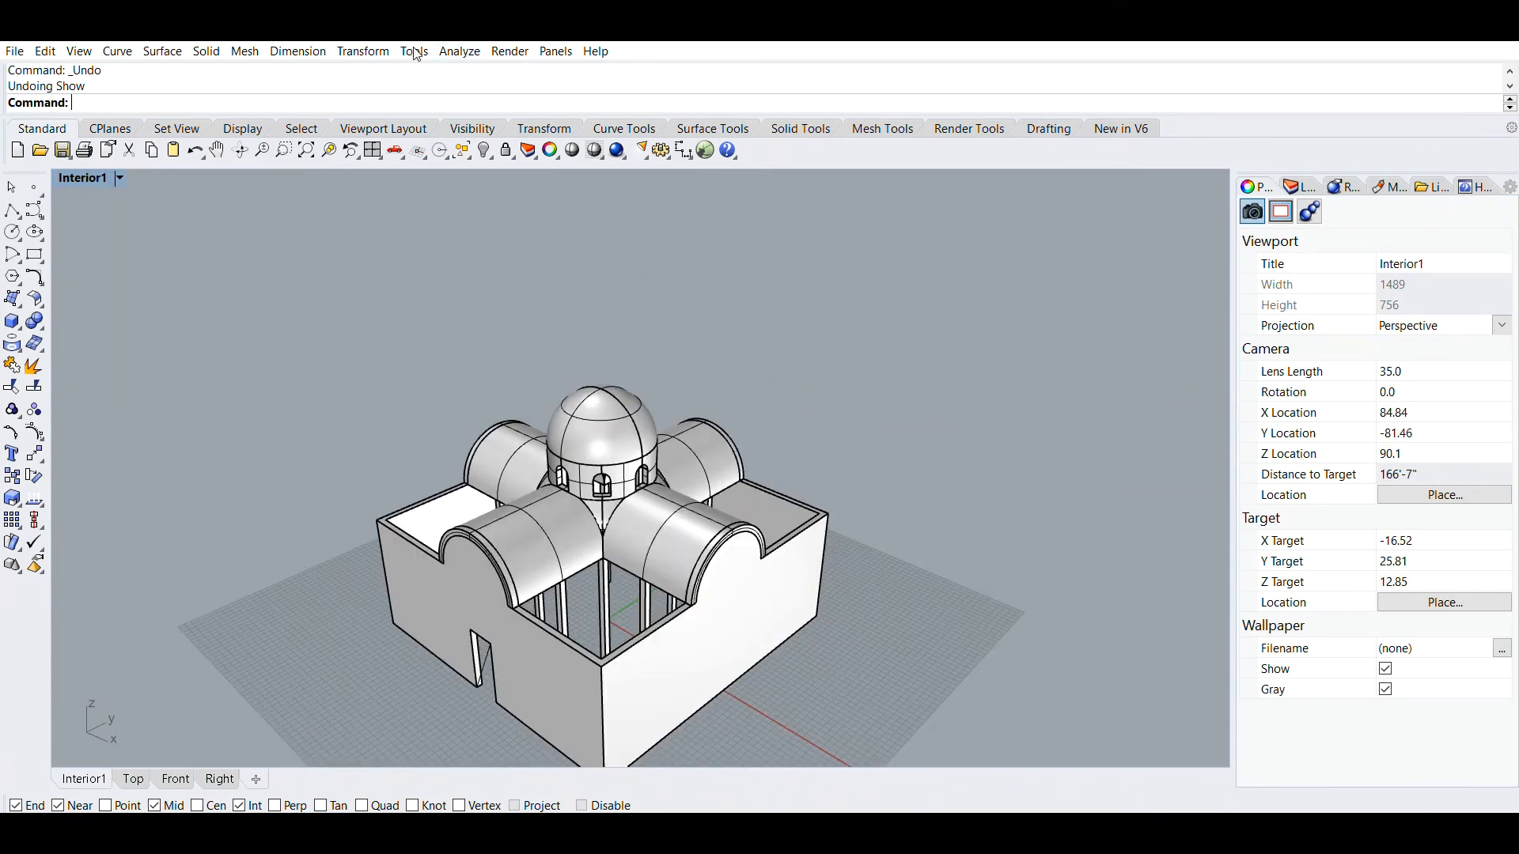
text(Show)
key(Return)
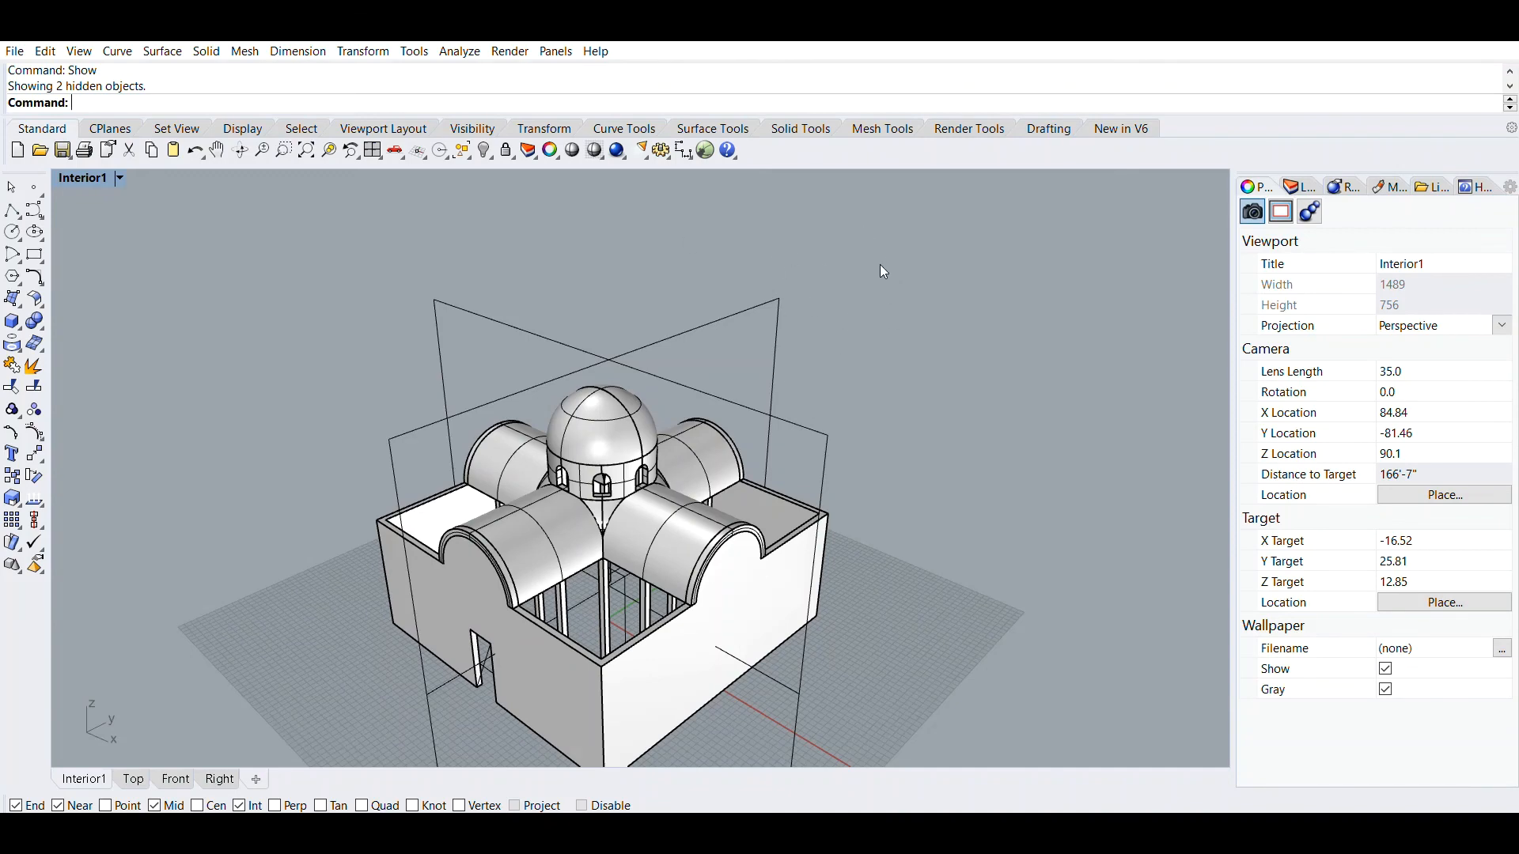
Step: Select both clipping planes and enable their clipping in the Interior1 view
drag(828, 274, 839, 429)
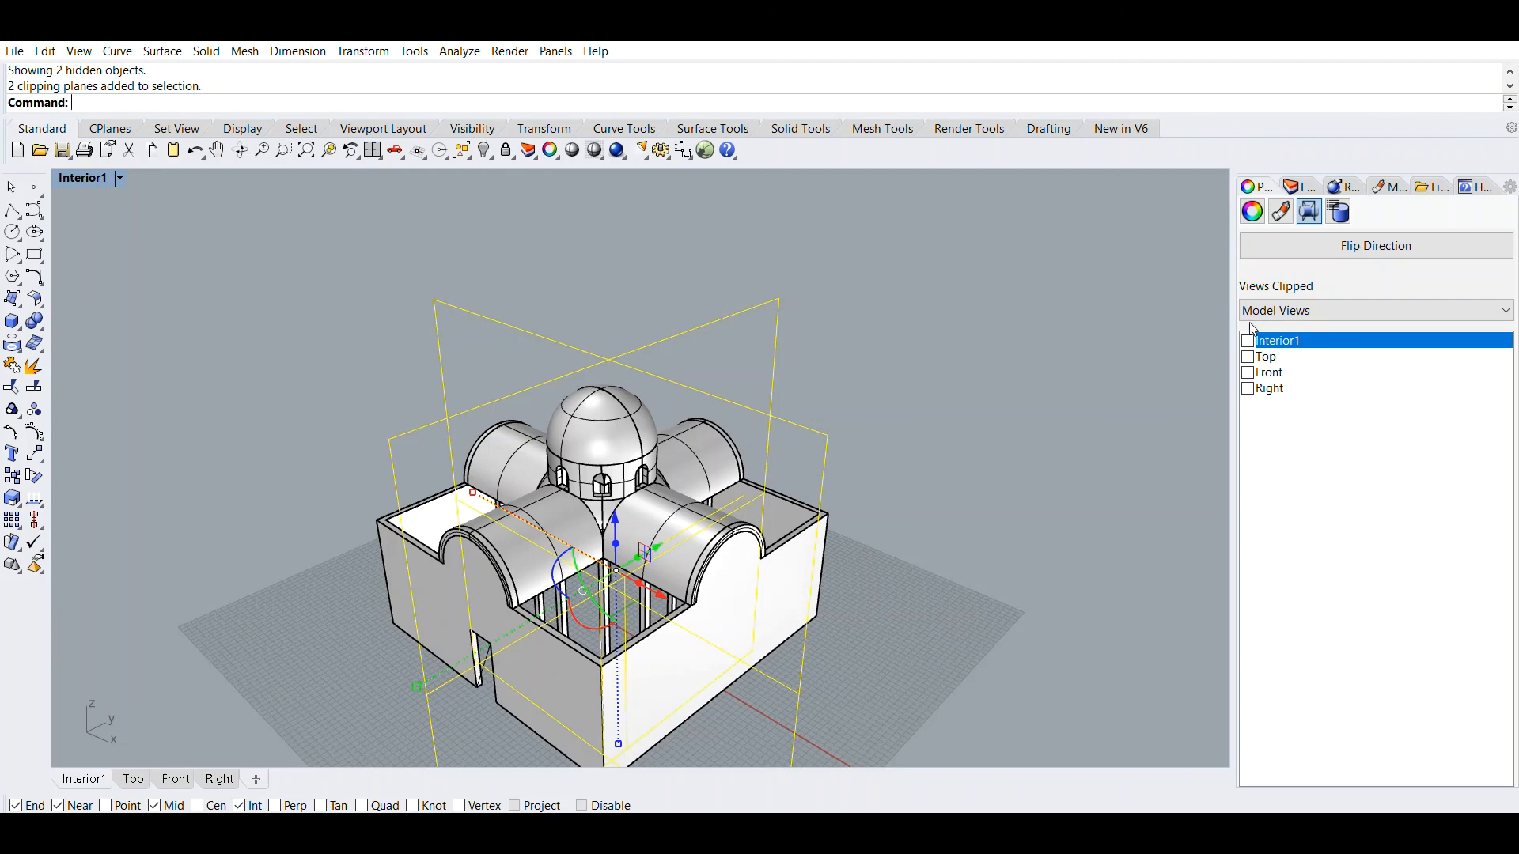
key(space)
key(space)
key(space)
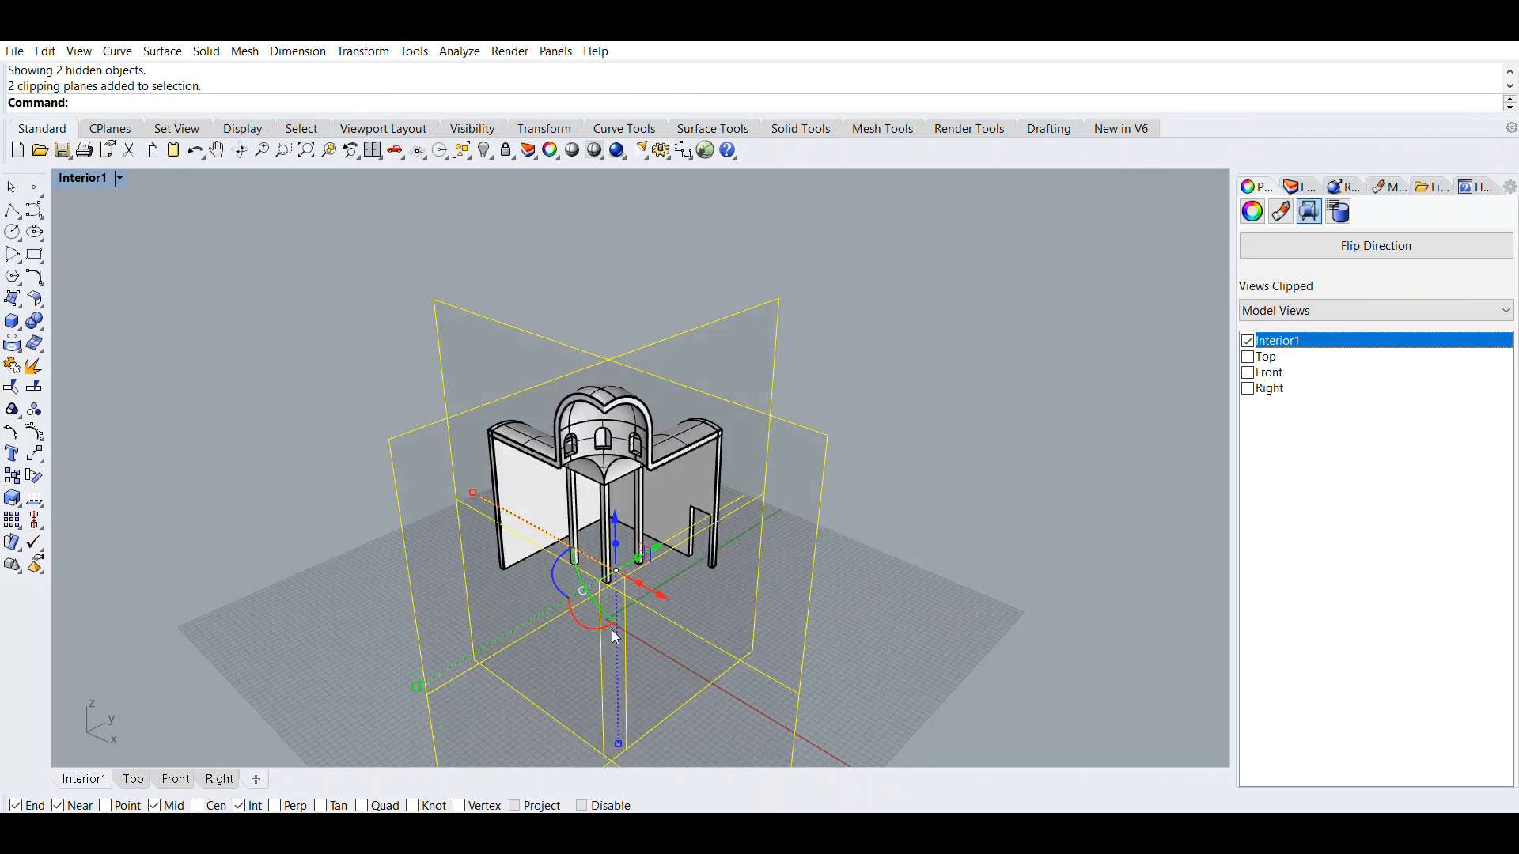
Step: Frame the sectioned dome and columns closely, save this as a named view called gg, and deselect the clipping planes
scroll(642, 521, up, 10)
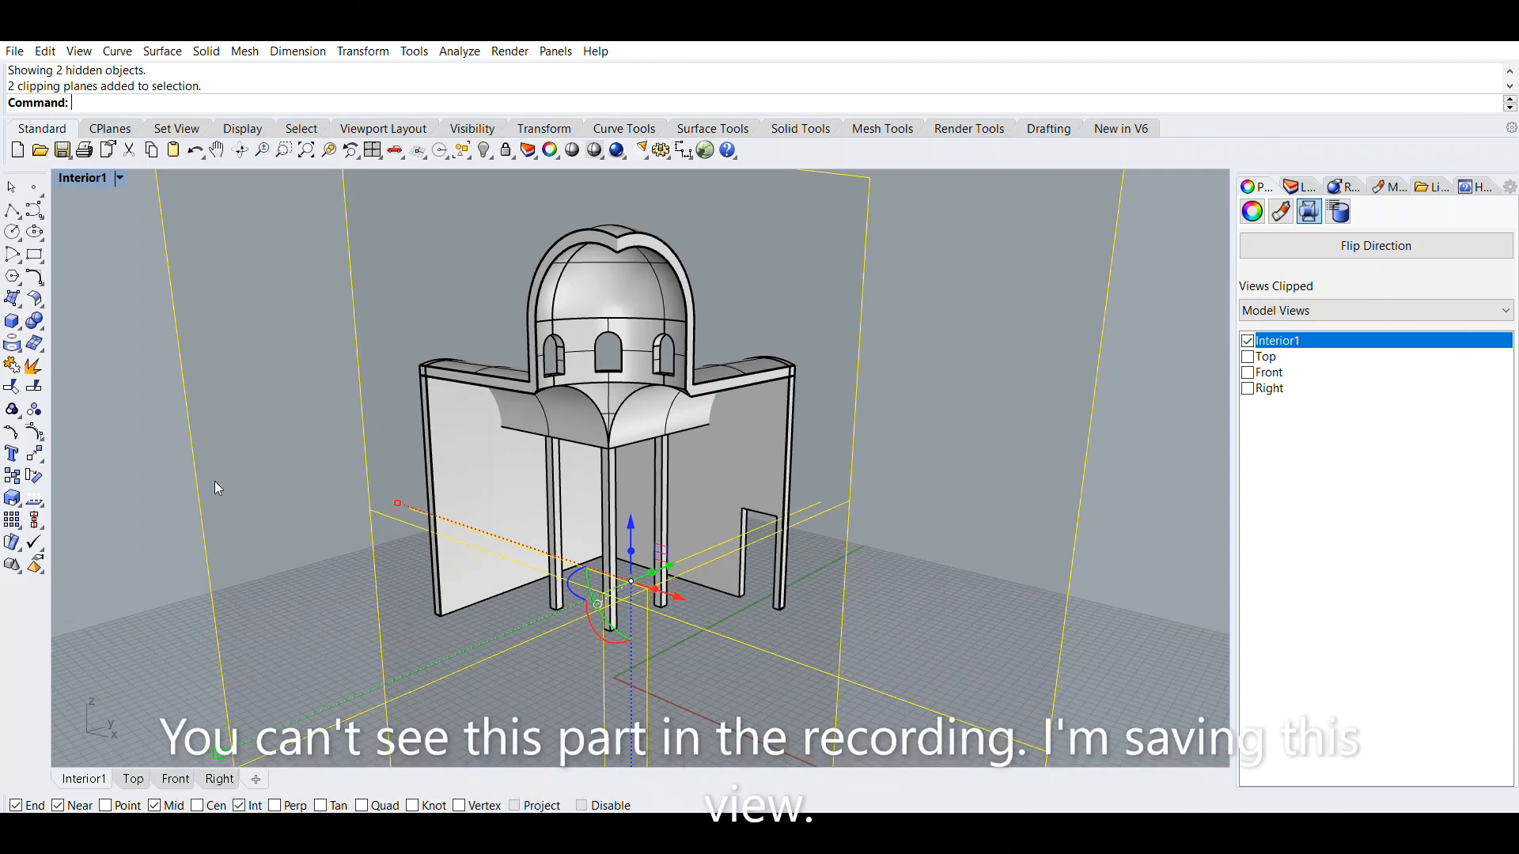
click(414, 689)
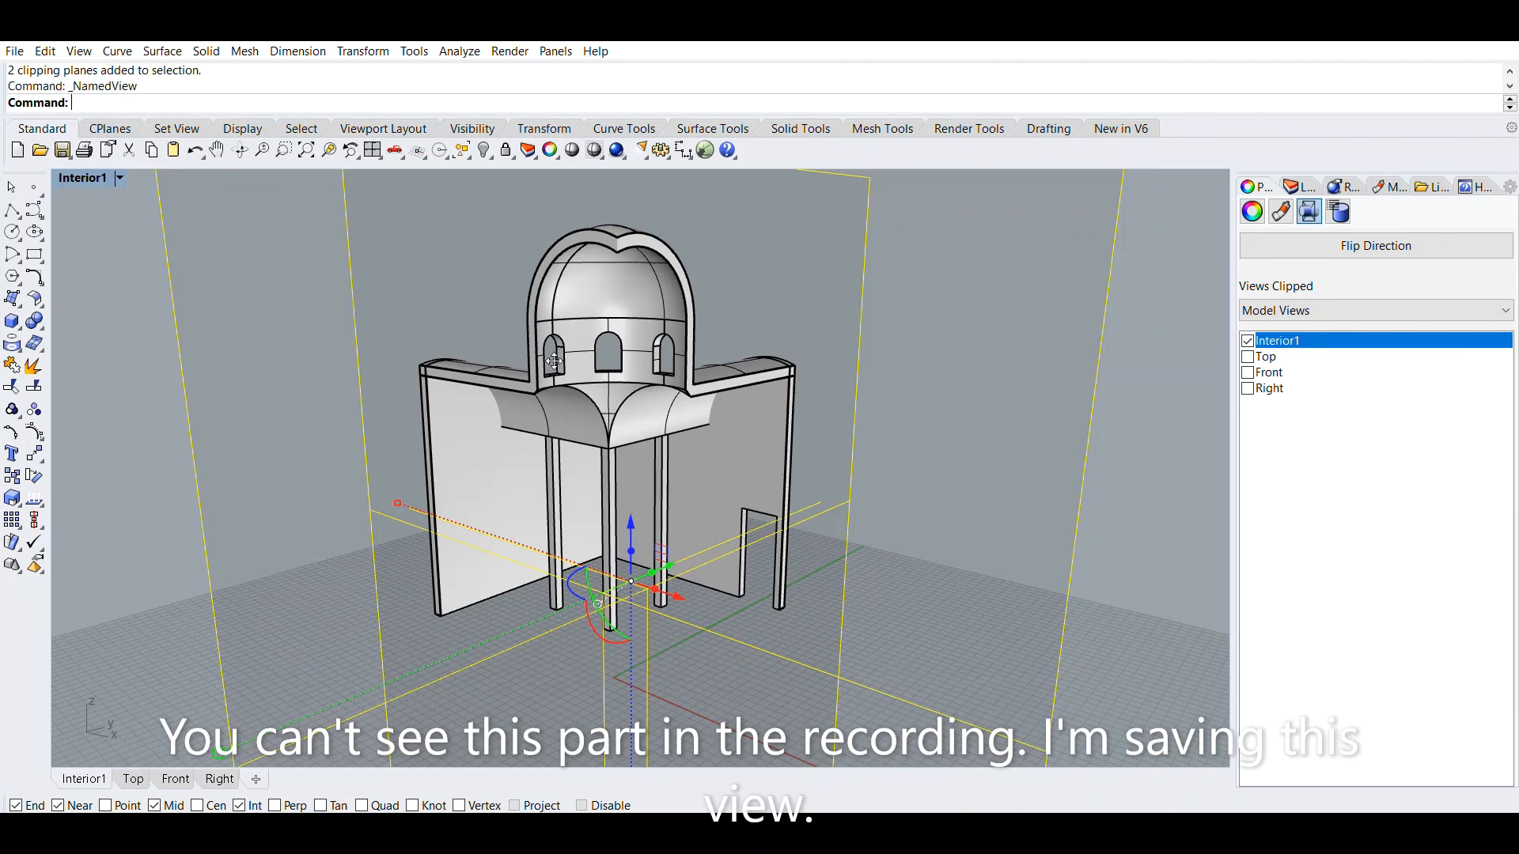
click(458, 395)
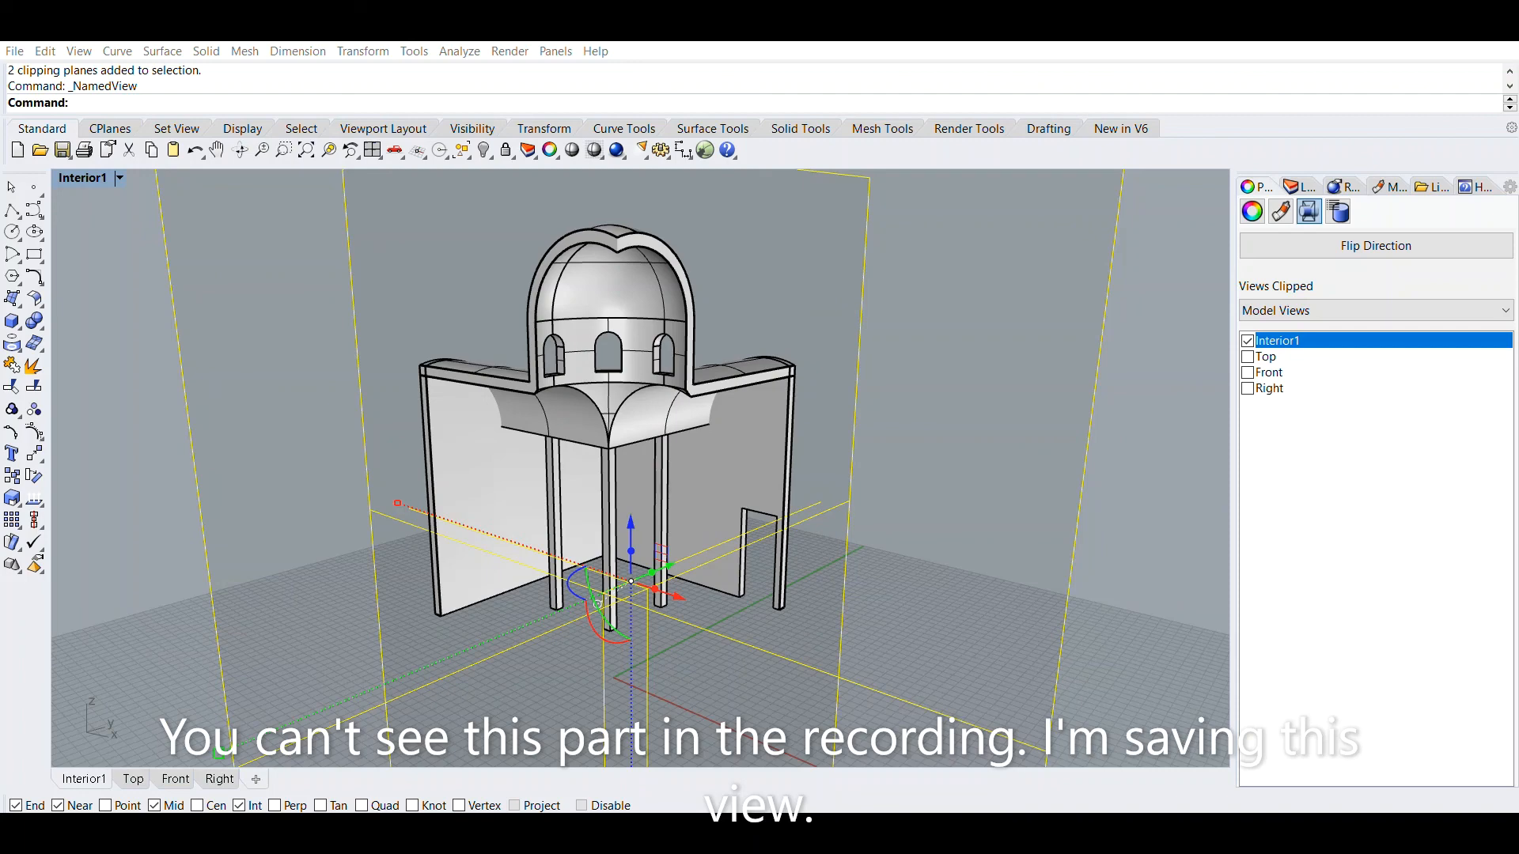
click(764, 452)
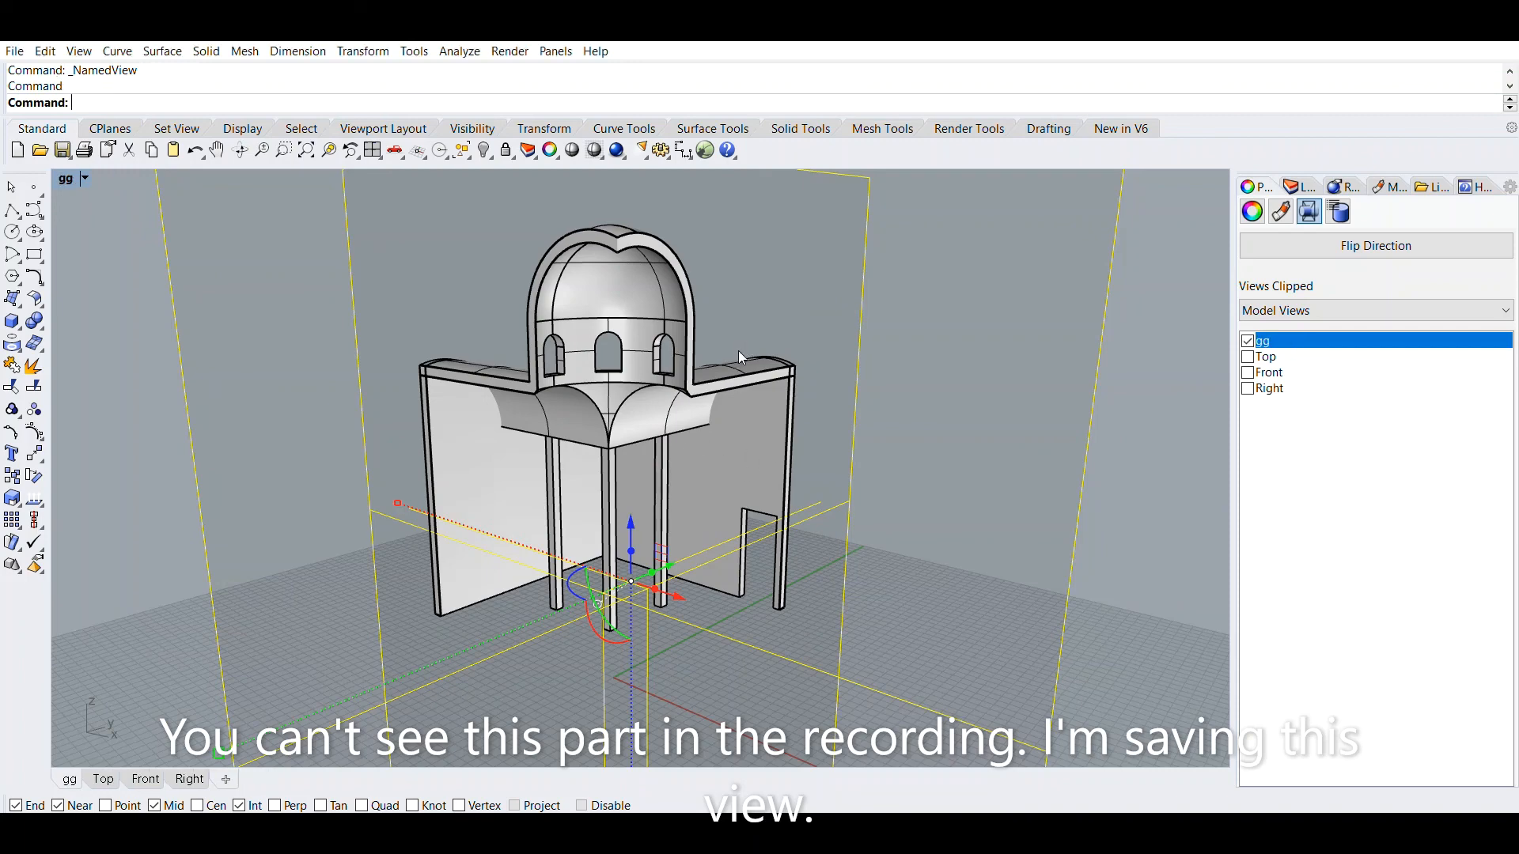
click(1164, 197)
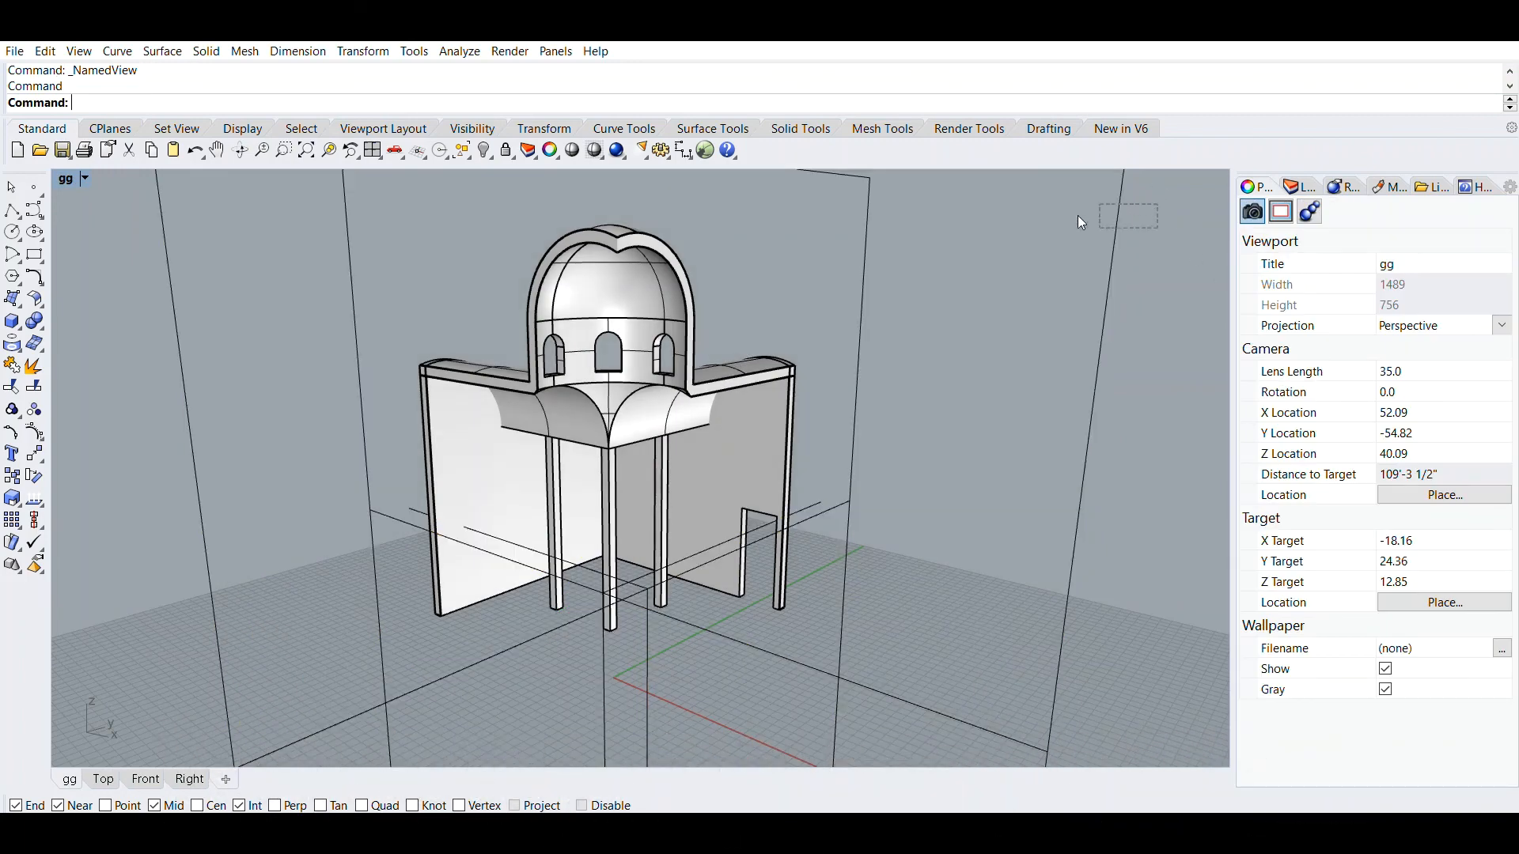
Step: Clear the object selection, move the viewport away from the sectioned building, and restore the named view gg
drag(1079, 222, 136, 658)
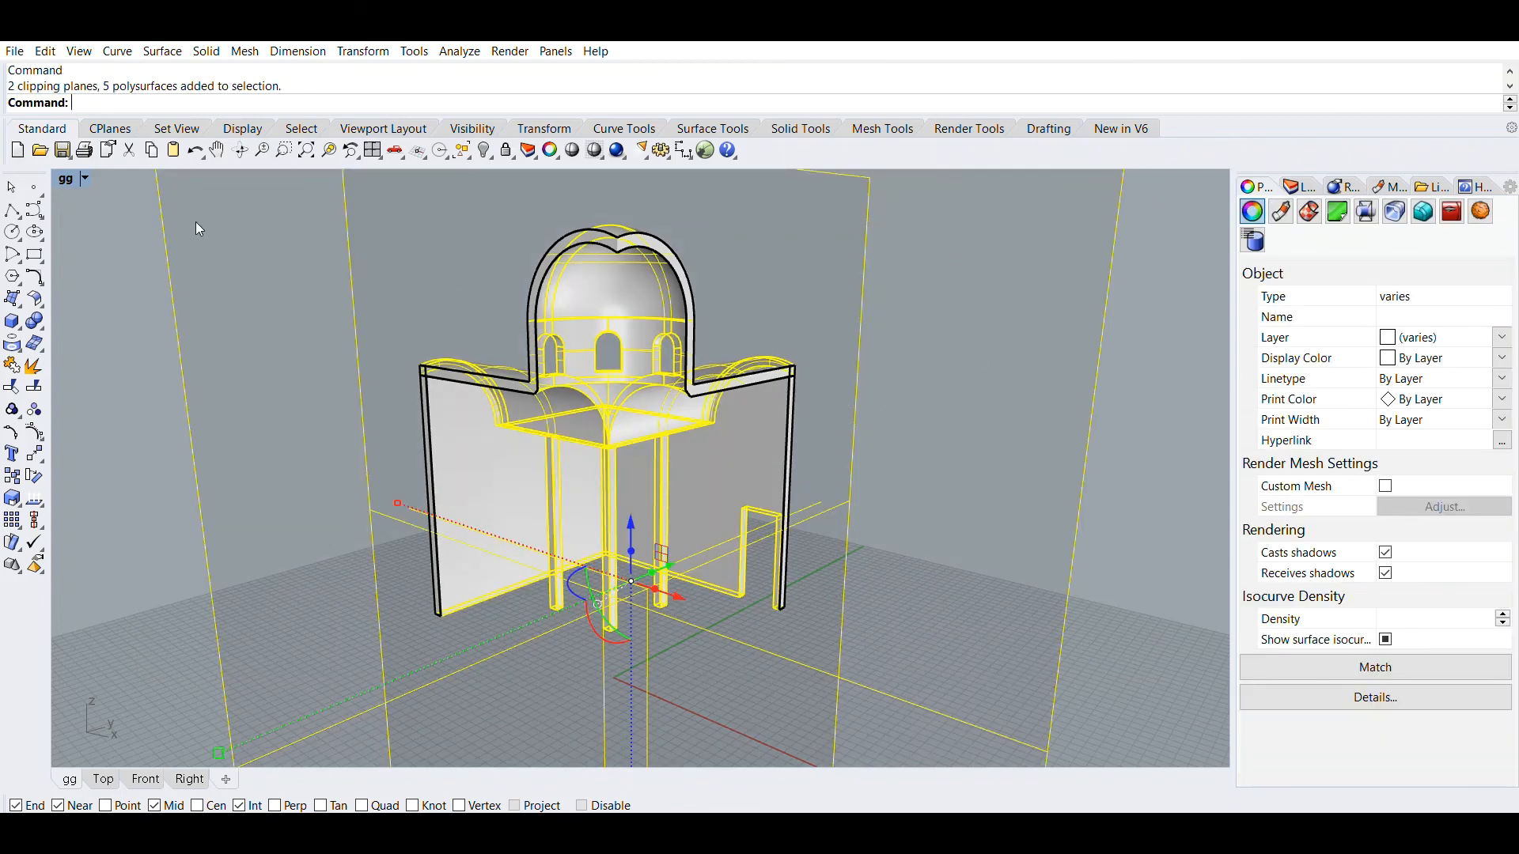
click(124, 258)
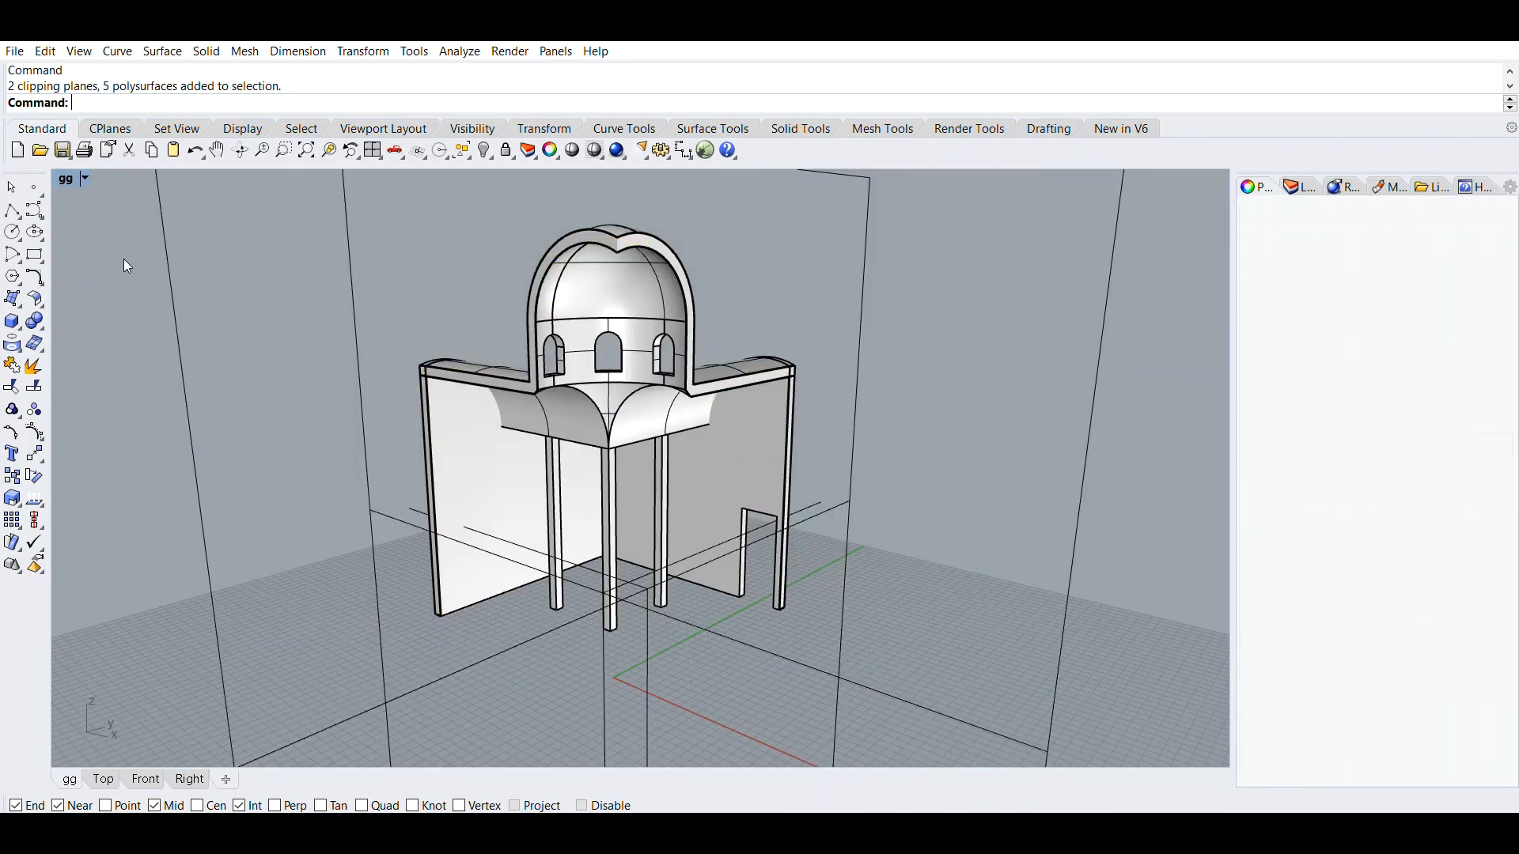
right_drag(124, 258, 586, 372)
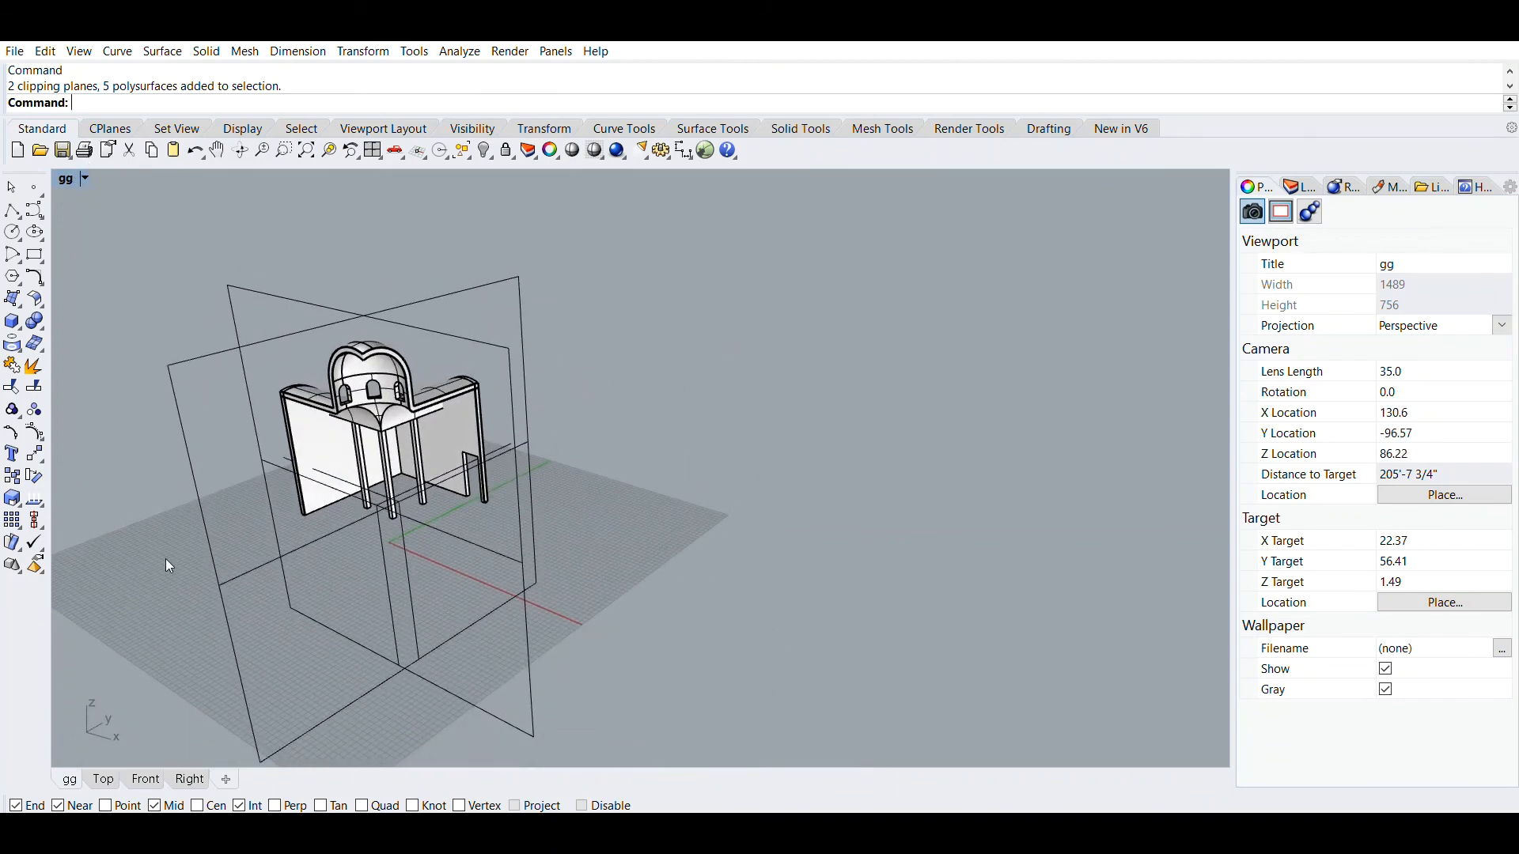
click(312, 732)
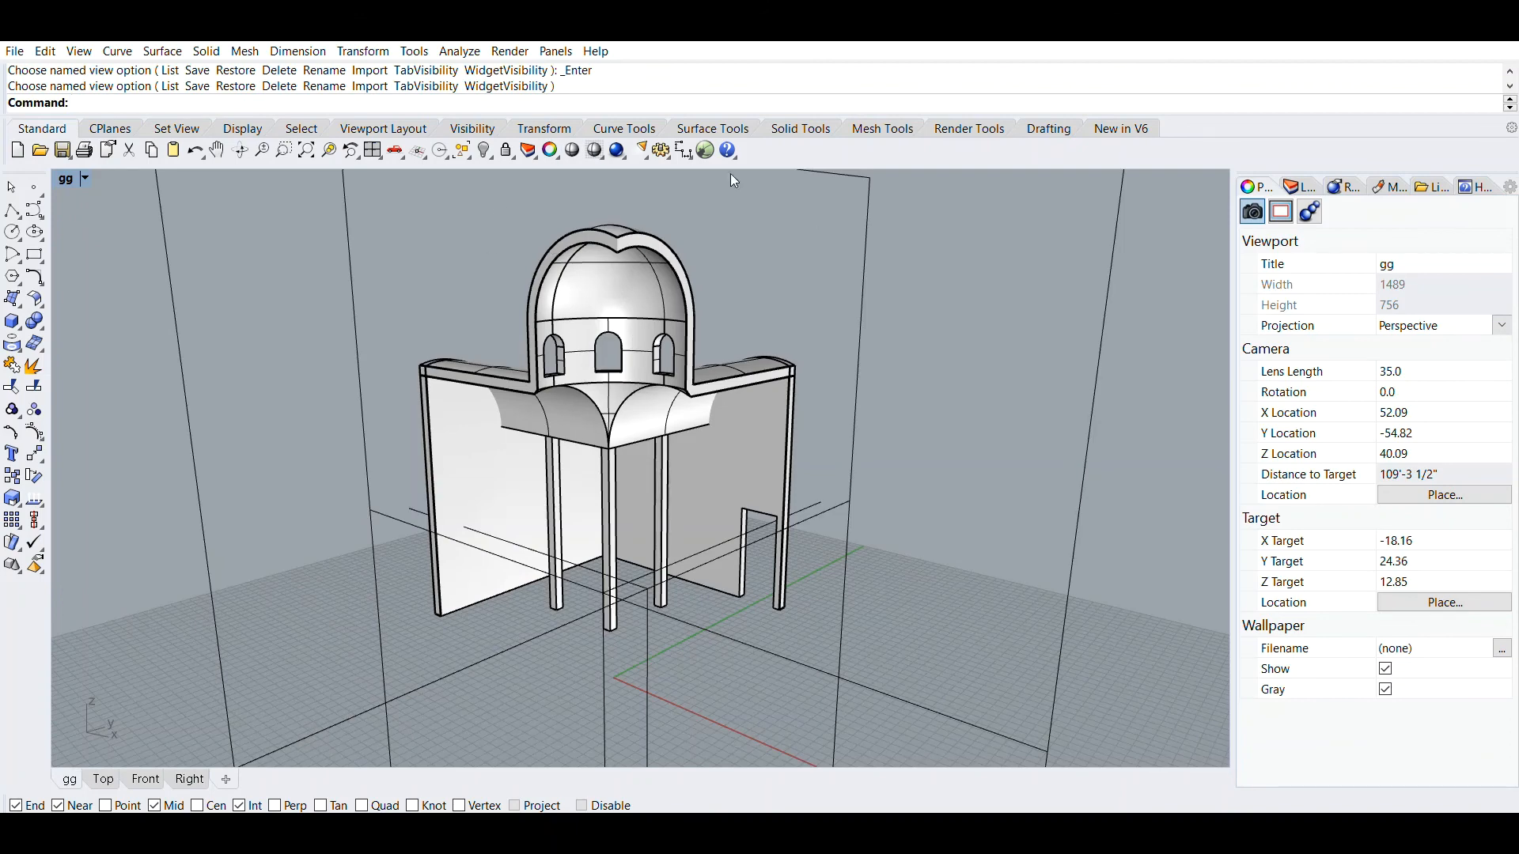